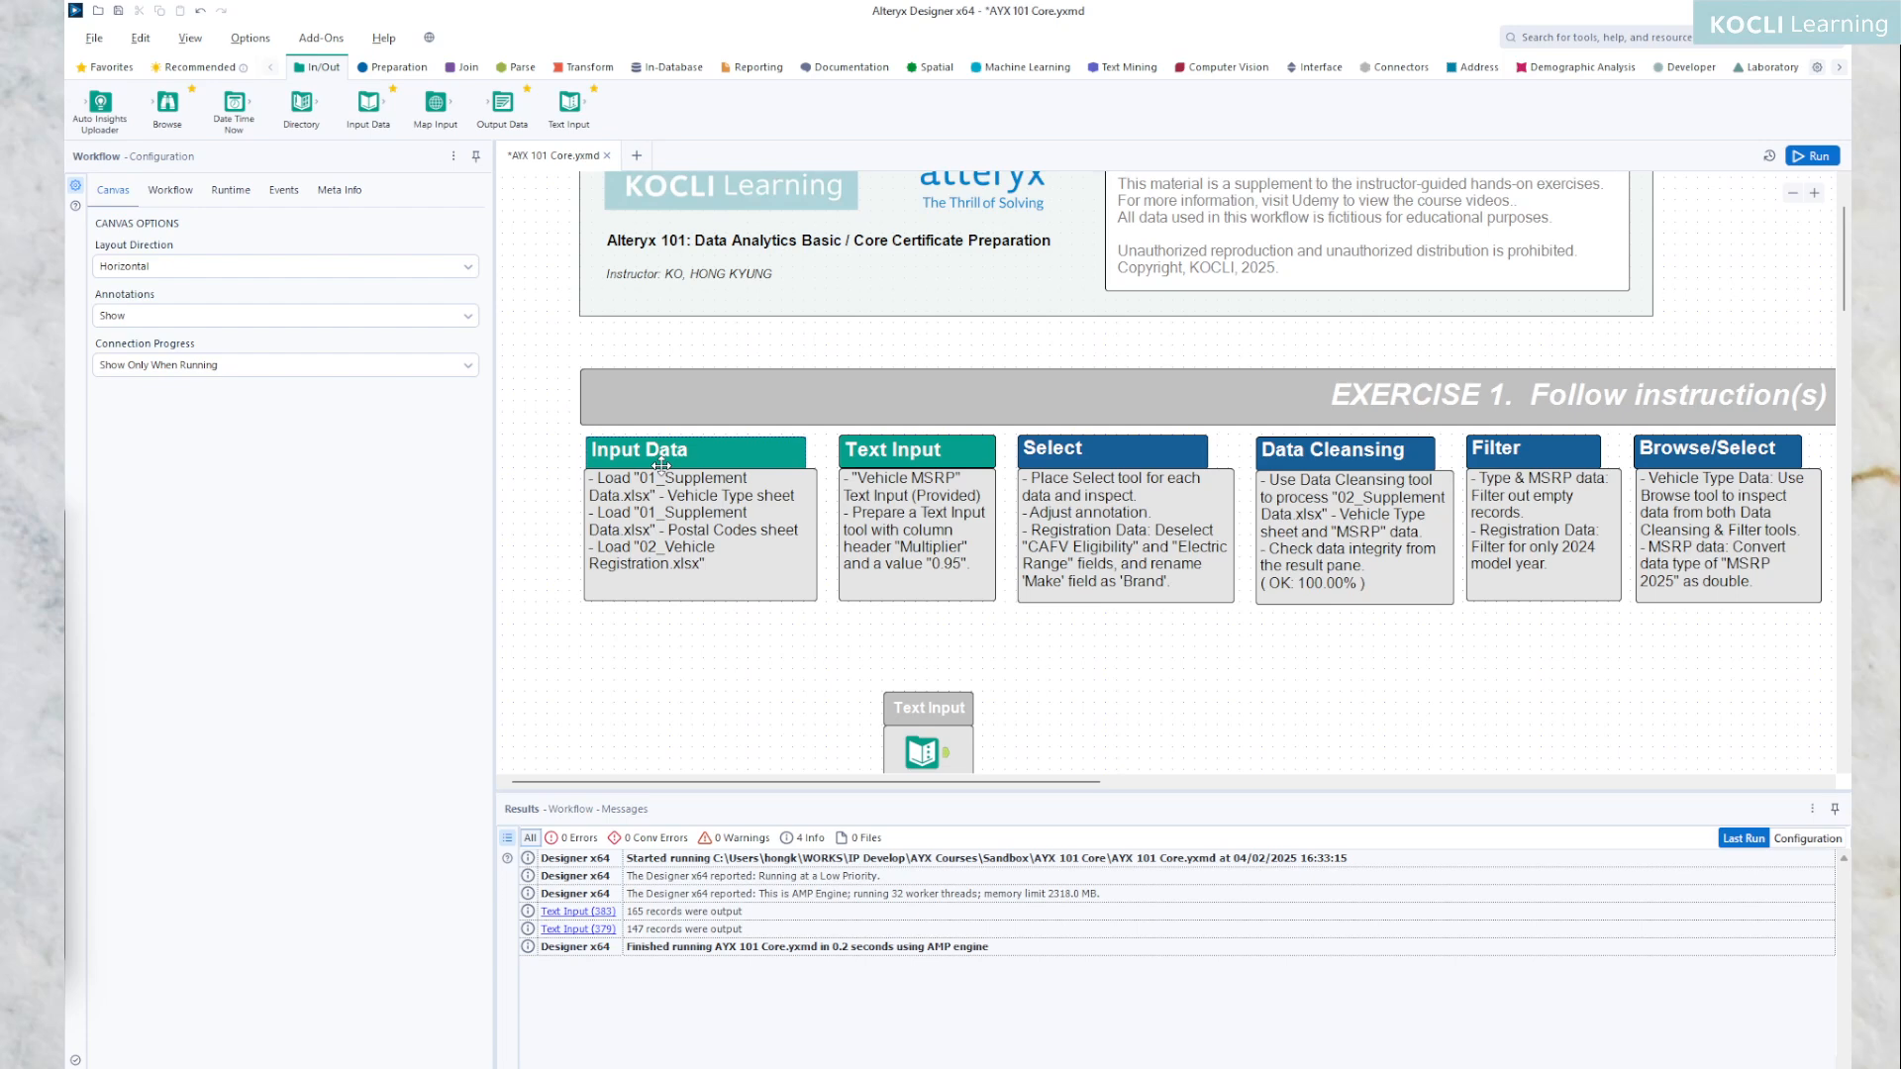
- Place an Input Data tool on the canvas beneath the Input Data instructions and open its connection setup
{"action": "scroll", "coordinate": [663, 467], "scroll_direction": "down", "scroll_amount": 1}
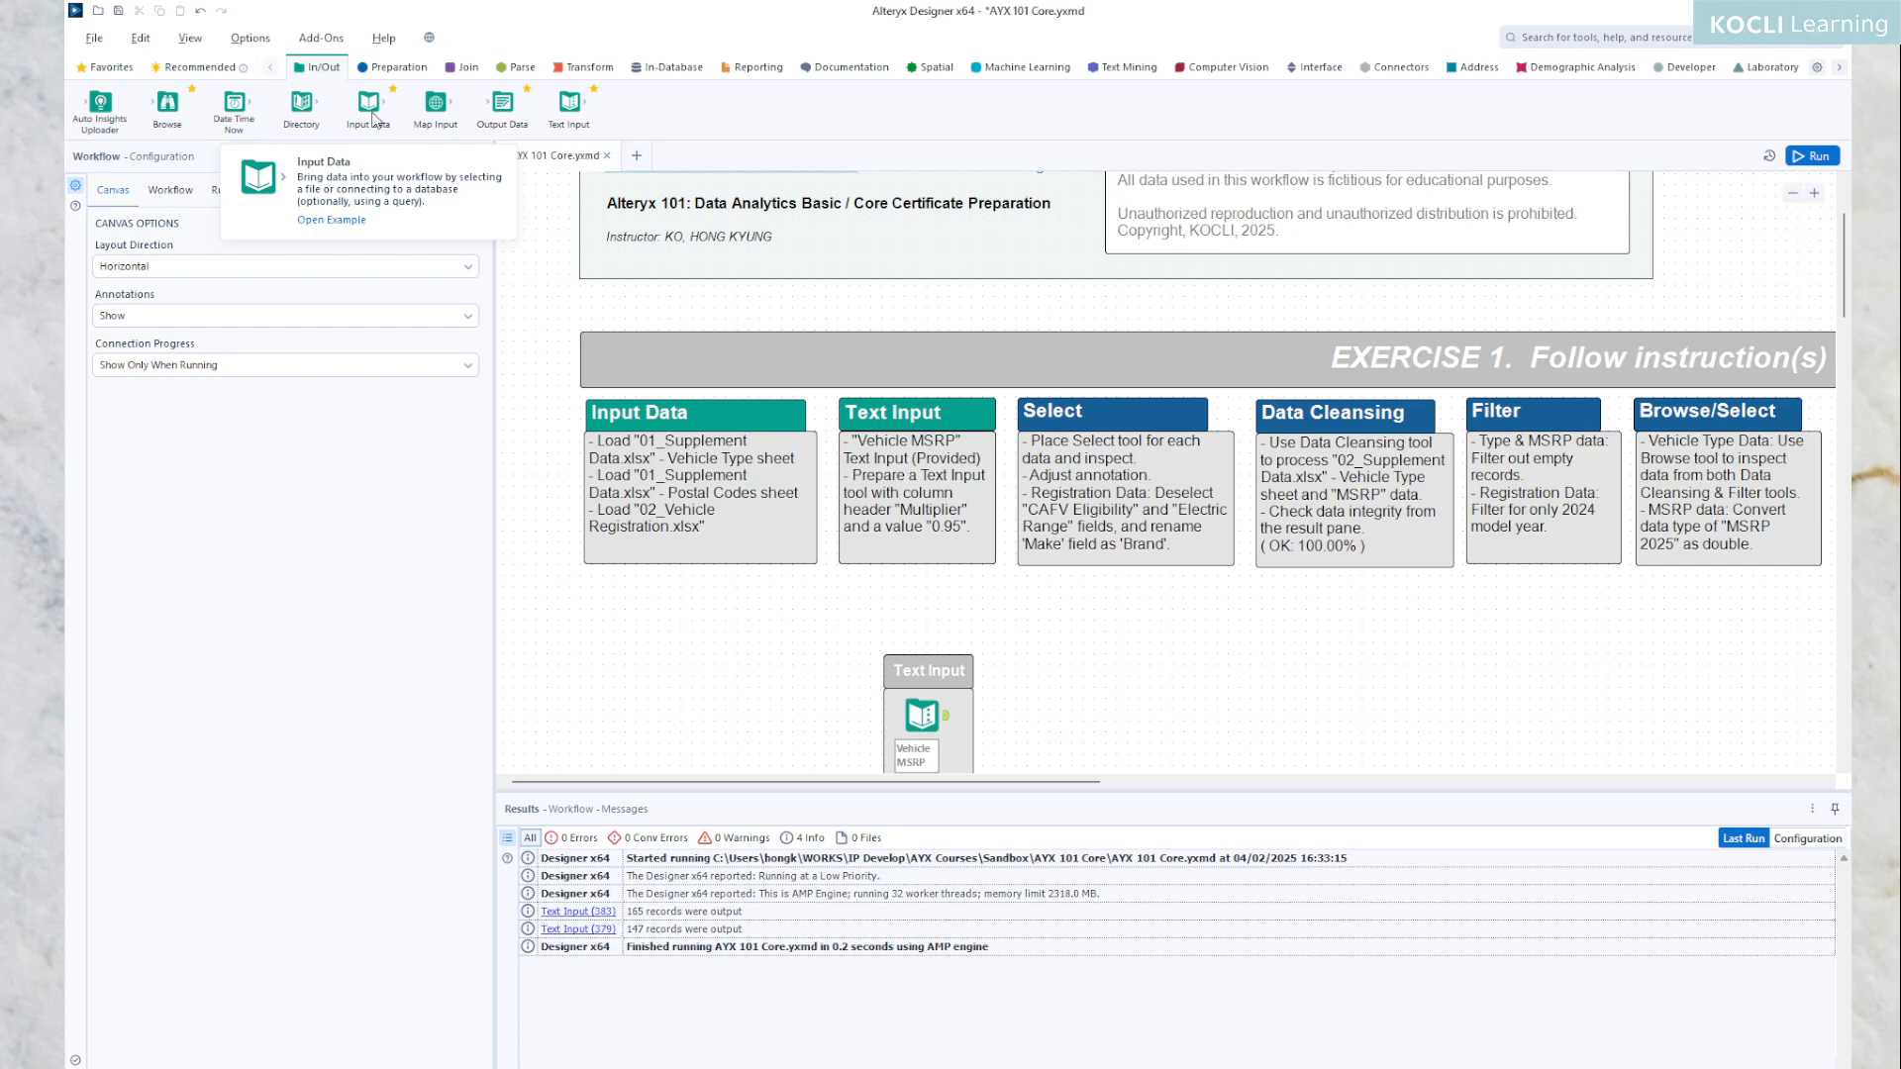
{"action": "left_click_drag", "start_coordinate": [373, 117], "coordinate": [693, 626]}
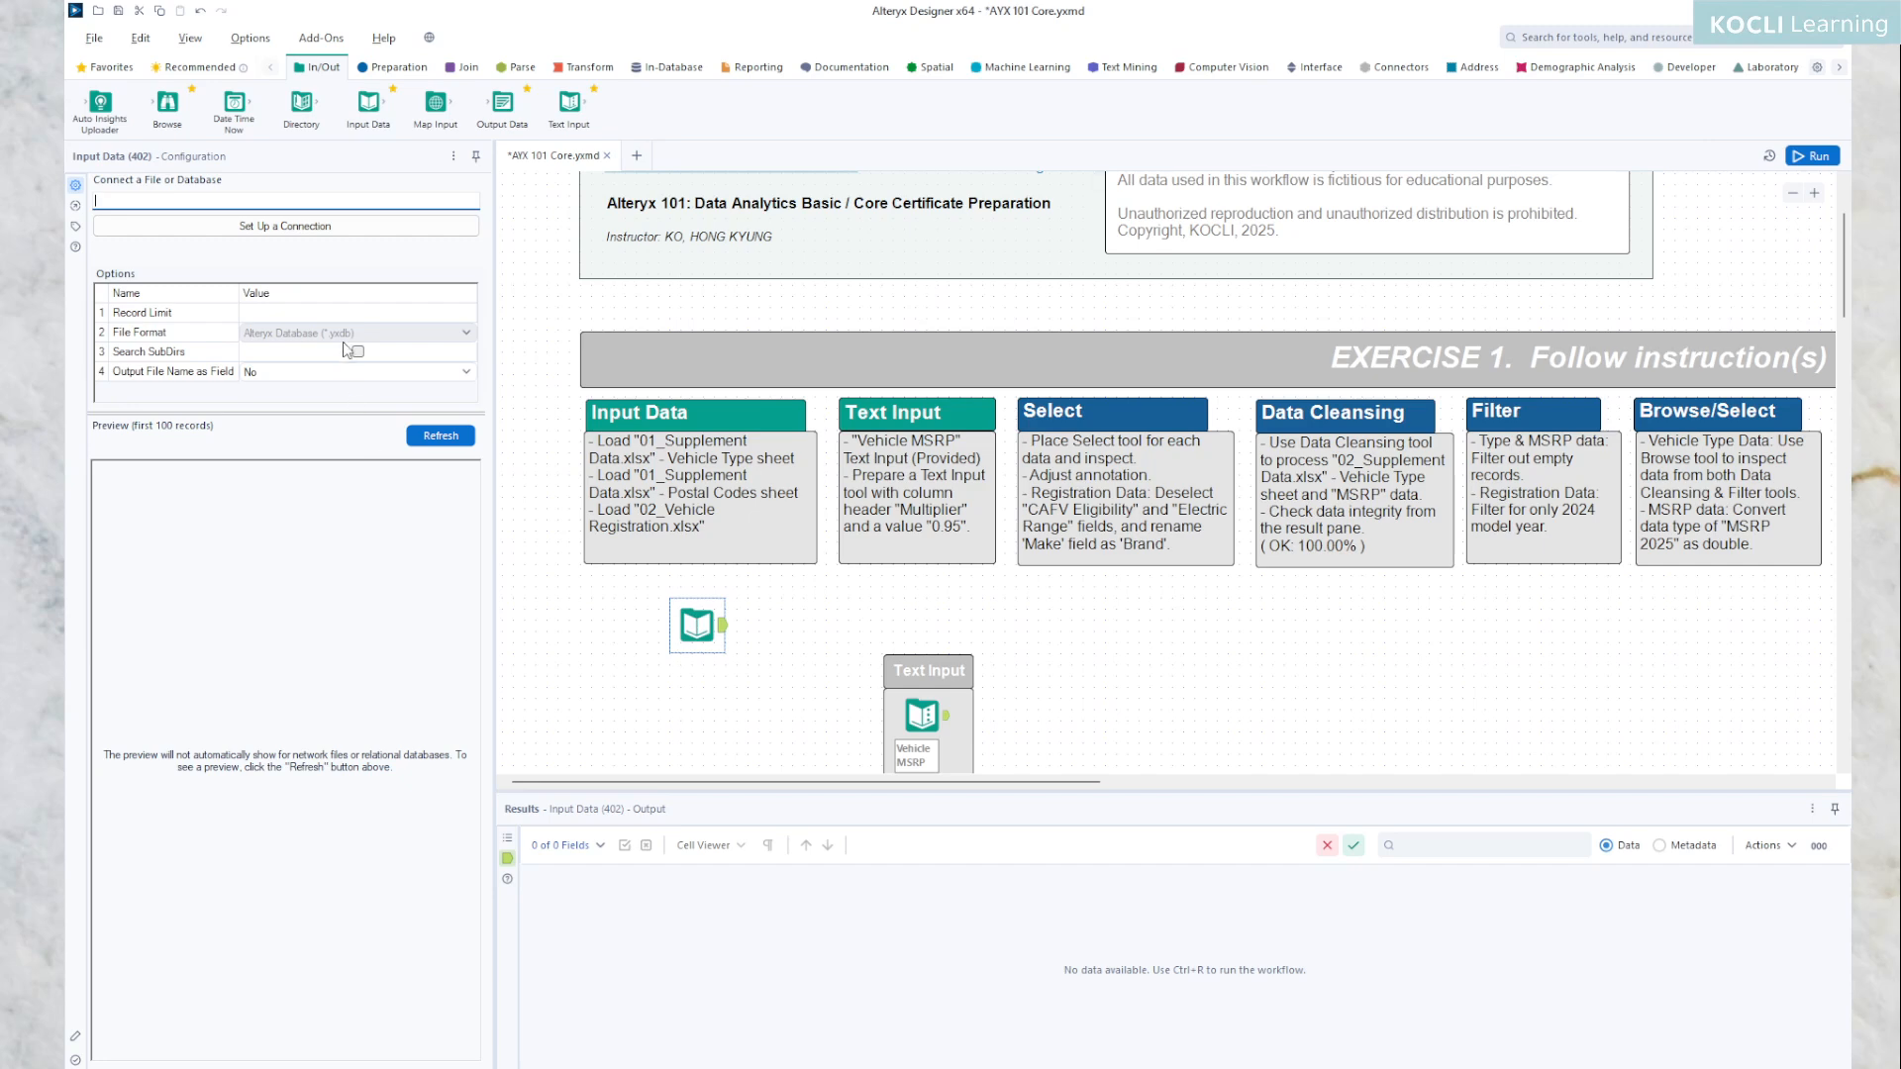
{"action": "left_click", "coordinate": [368, 236]}
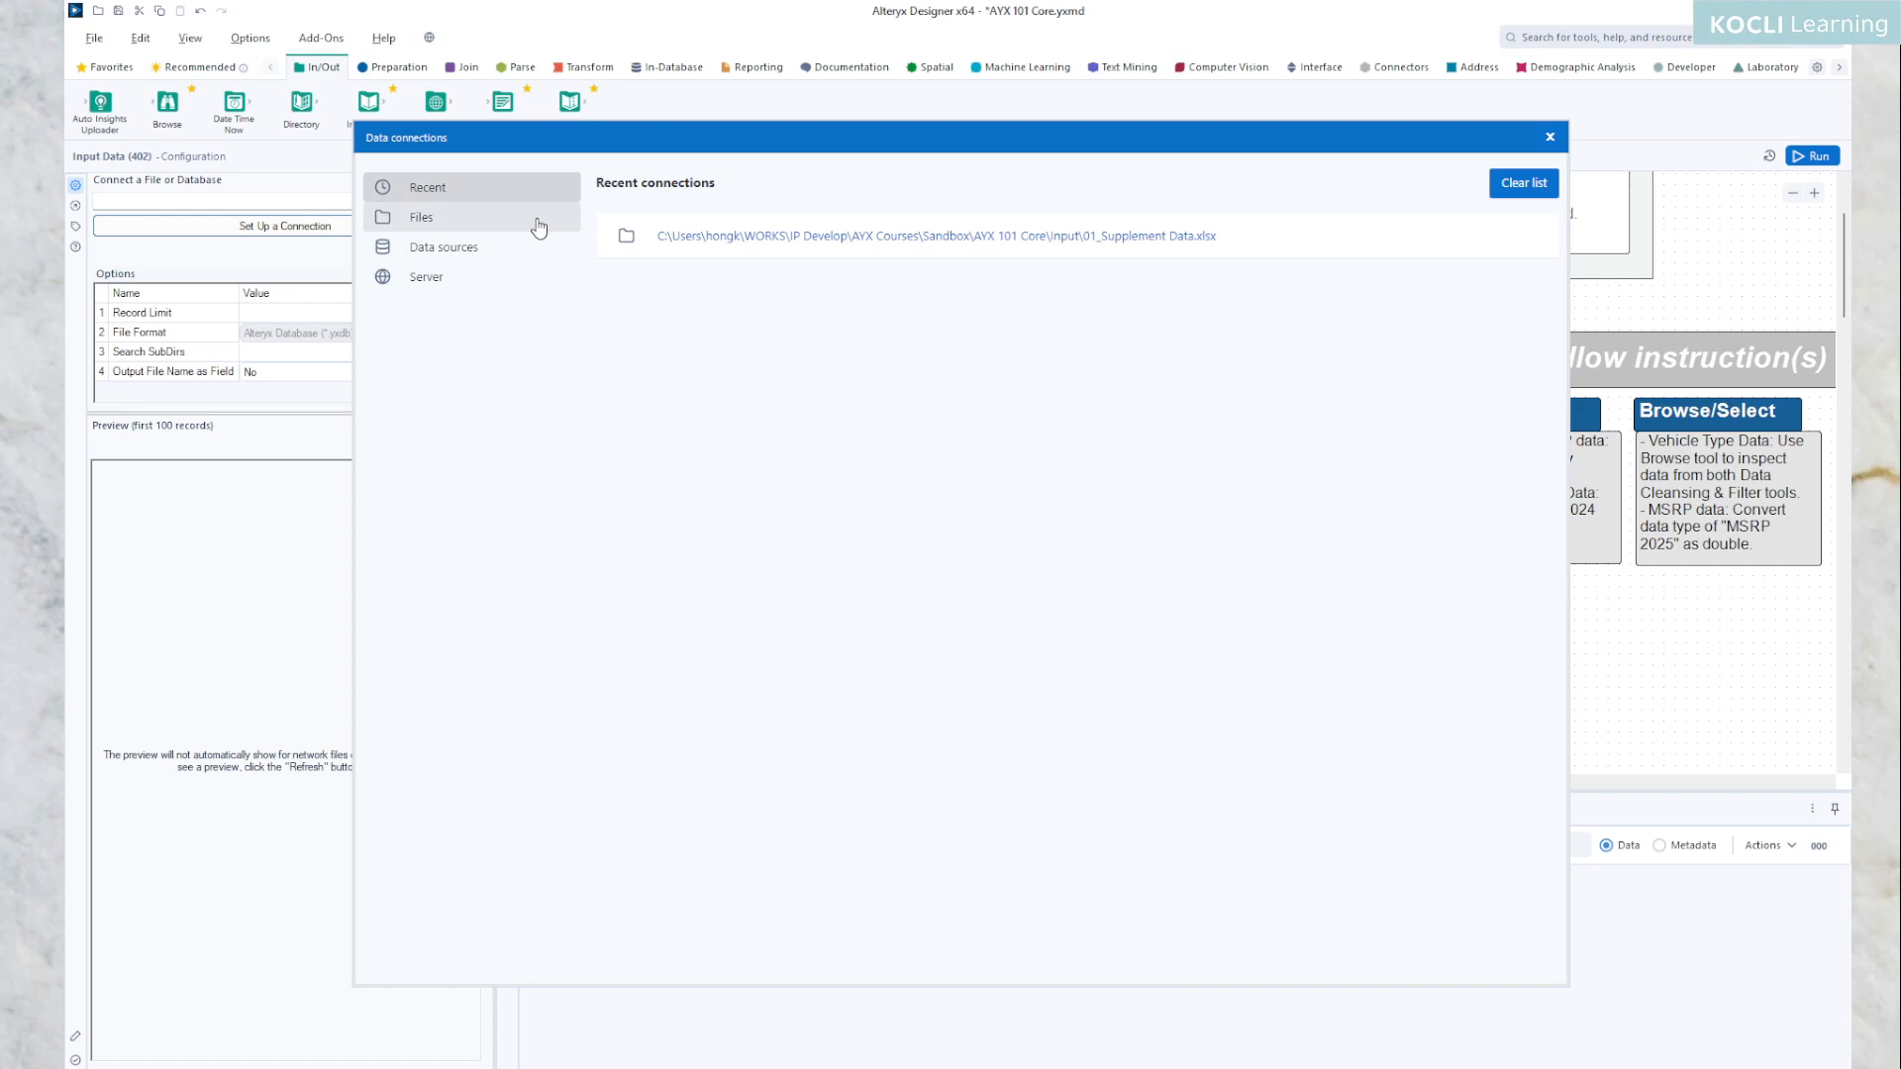
- Review the connection options offered for files, data sources and servers
{"action": "left_click", "coordinate": [539, 228]}
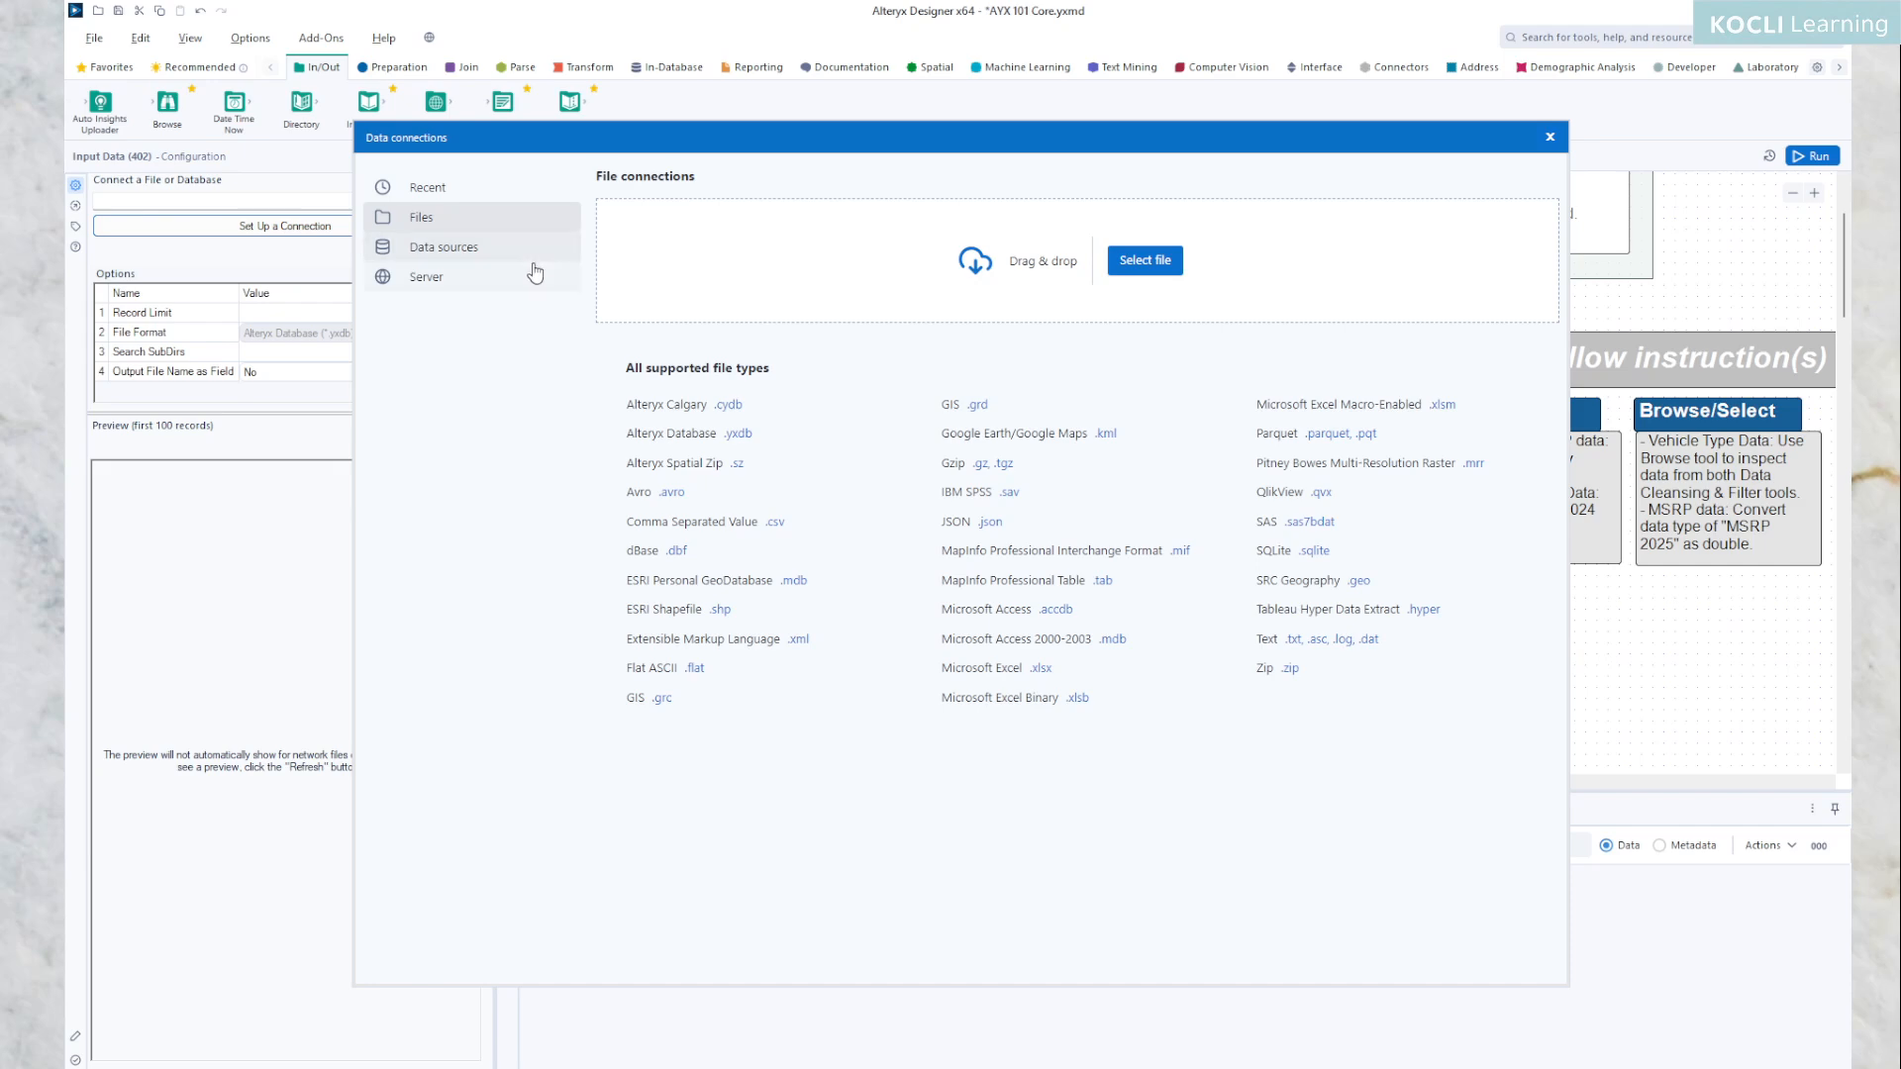
{"action": "left_click", "coordinate": [532, 254]}
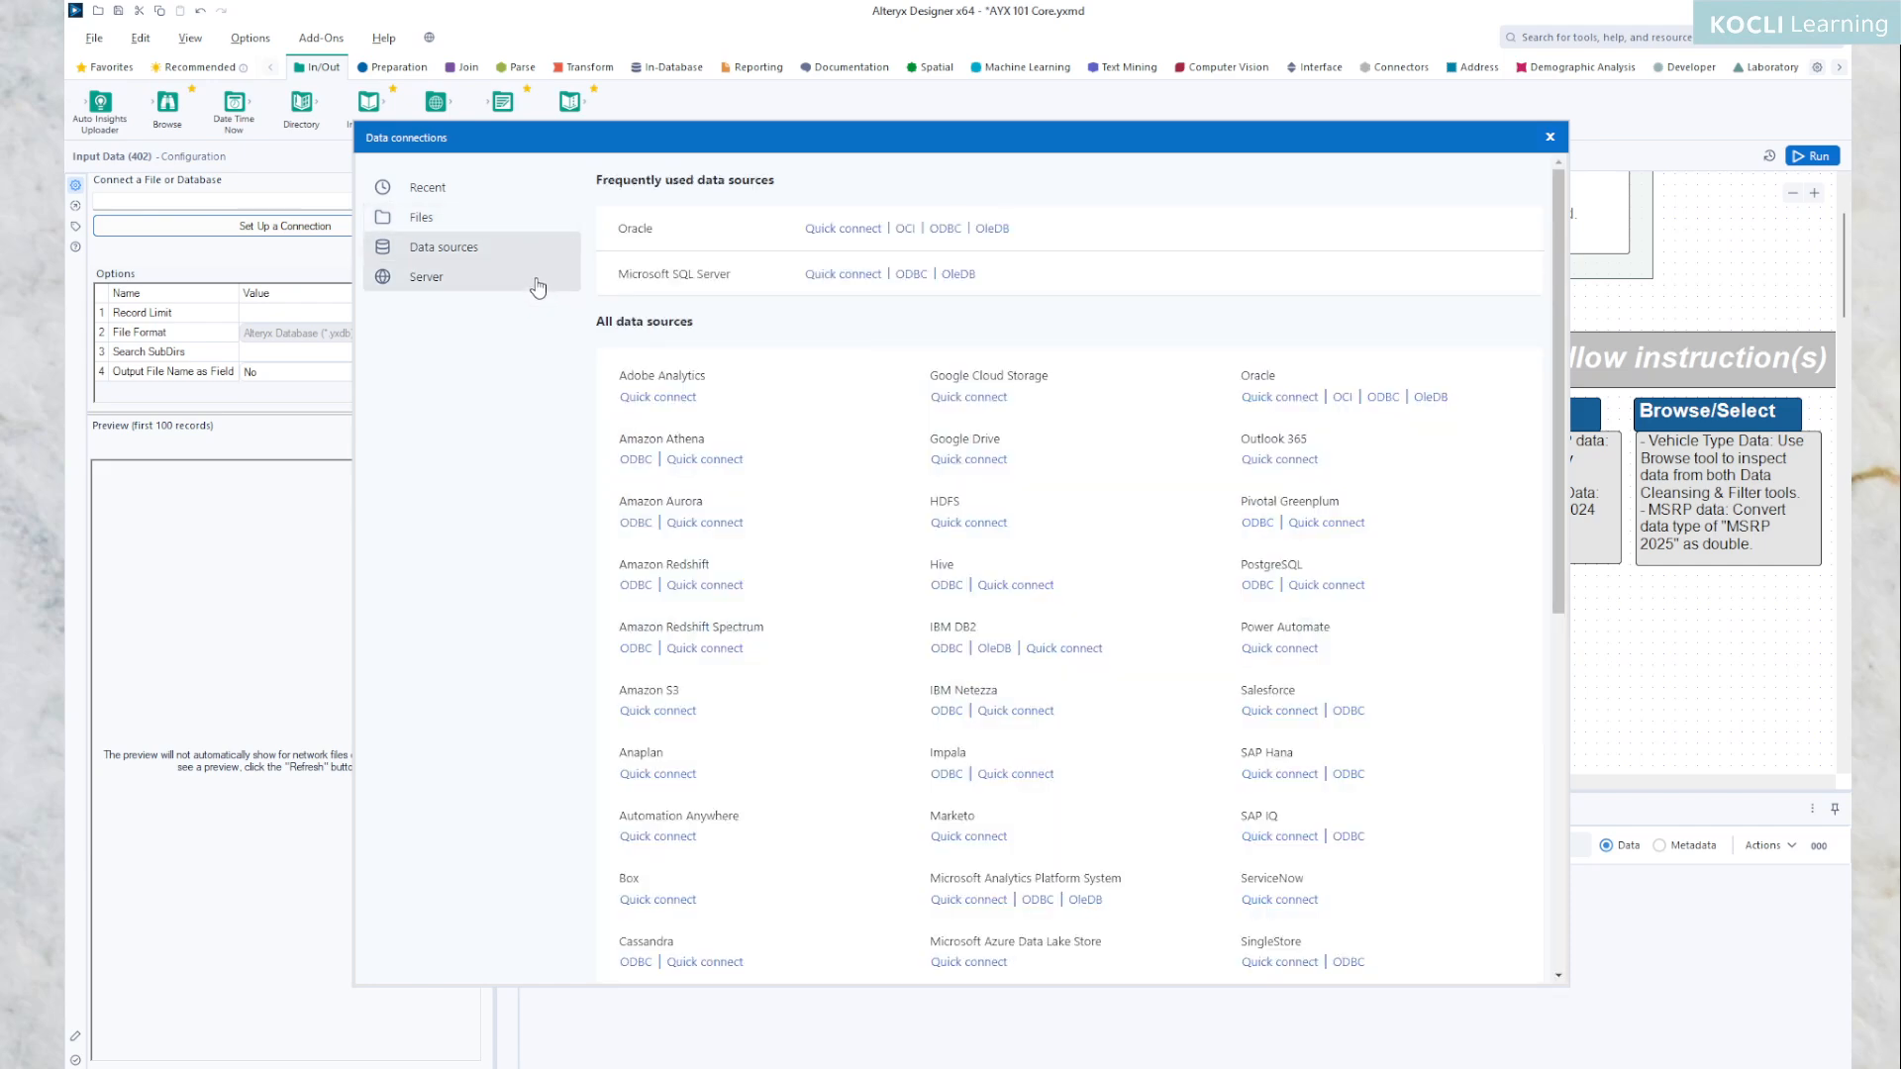
{"action": "scroll", "coordinate": [827, 500], "scroll_direction": "down", "scroll_amount": 5}
{"action": "scroll", "coordinate": [828, 505], "scroll_direction": "up", "scroll_amount": 5}
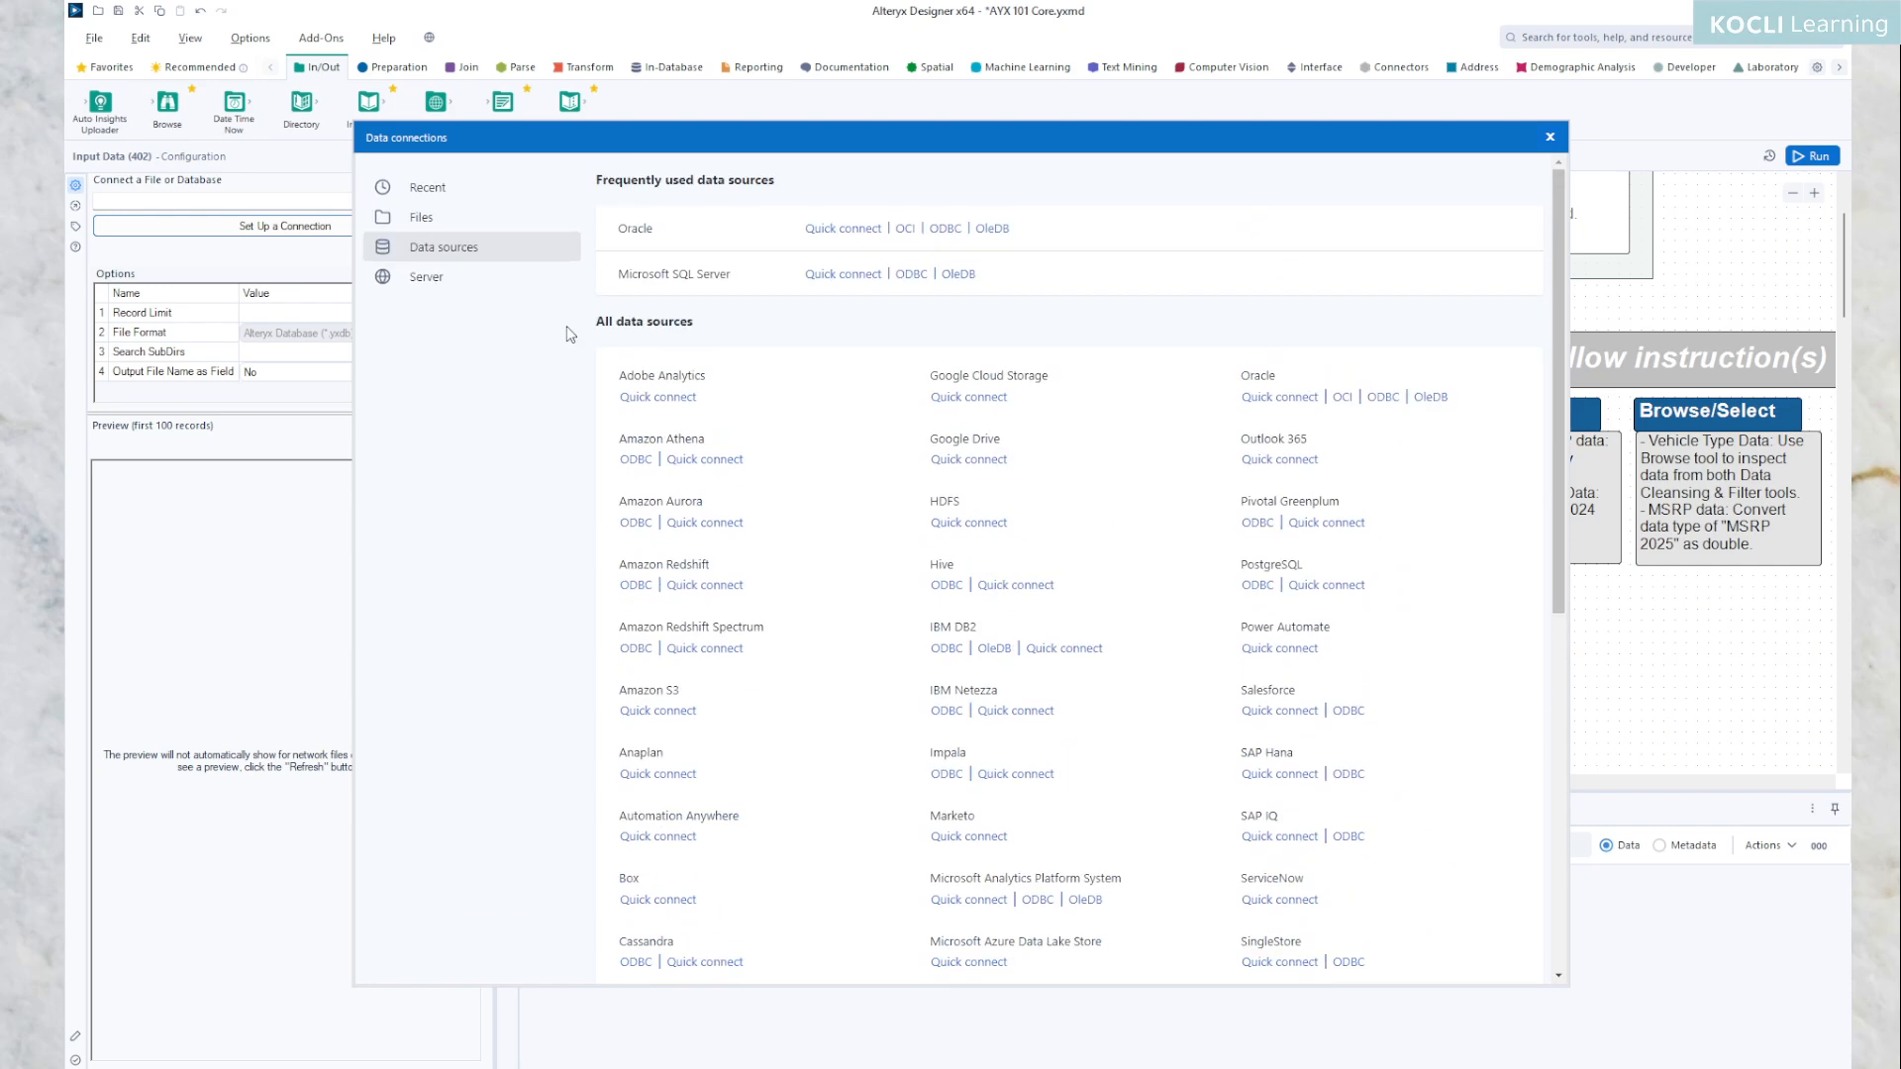
{"action": "left_click", "coordinate": [450, 280]}
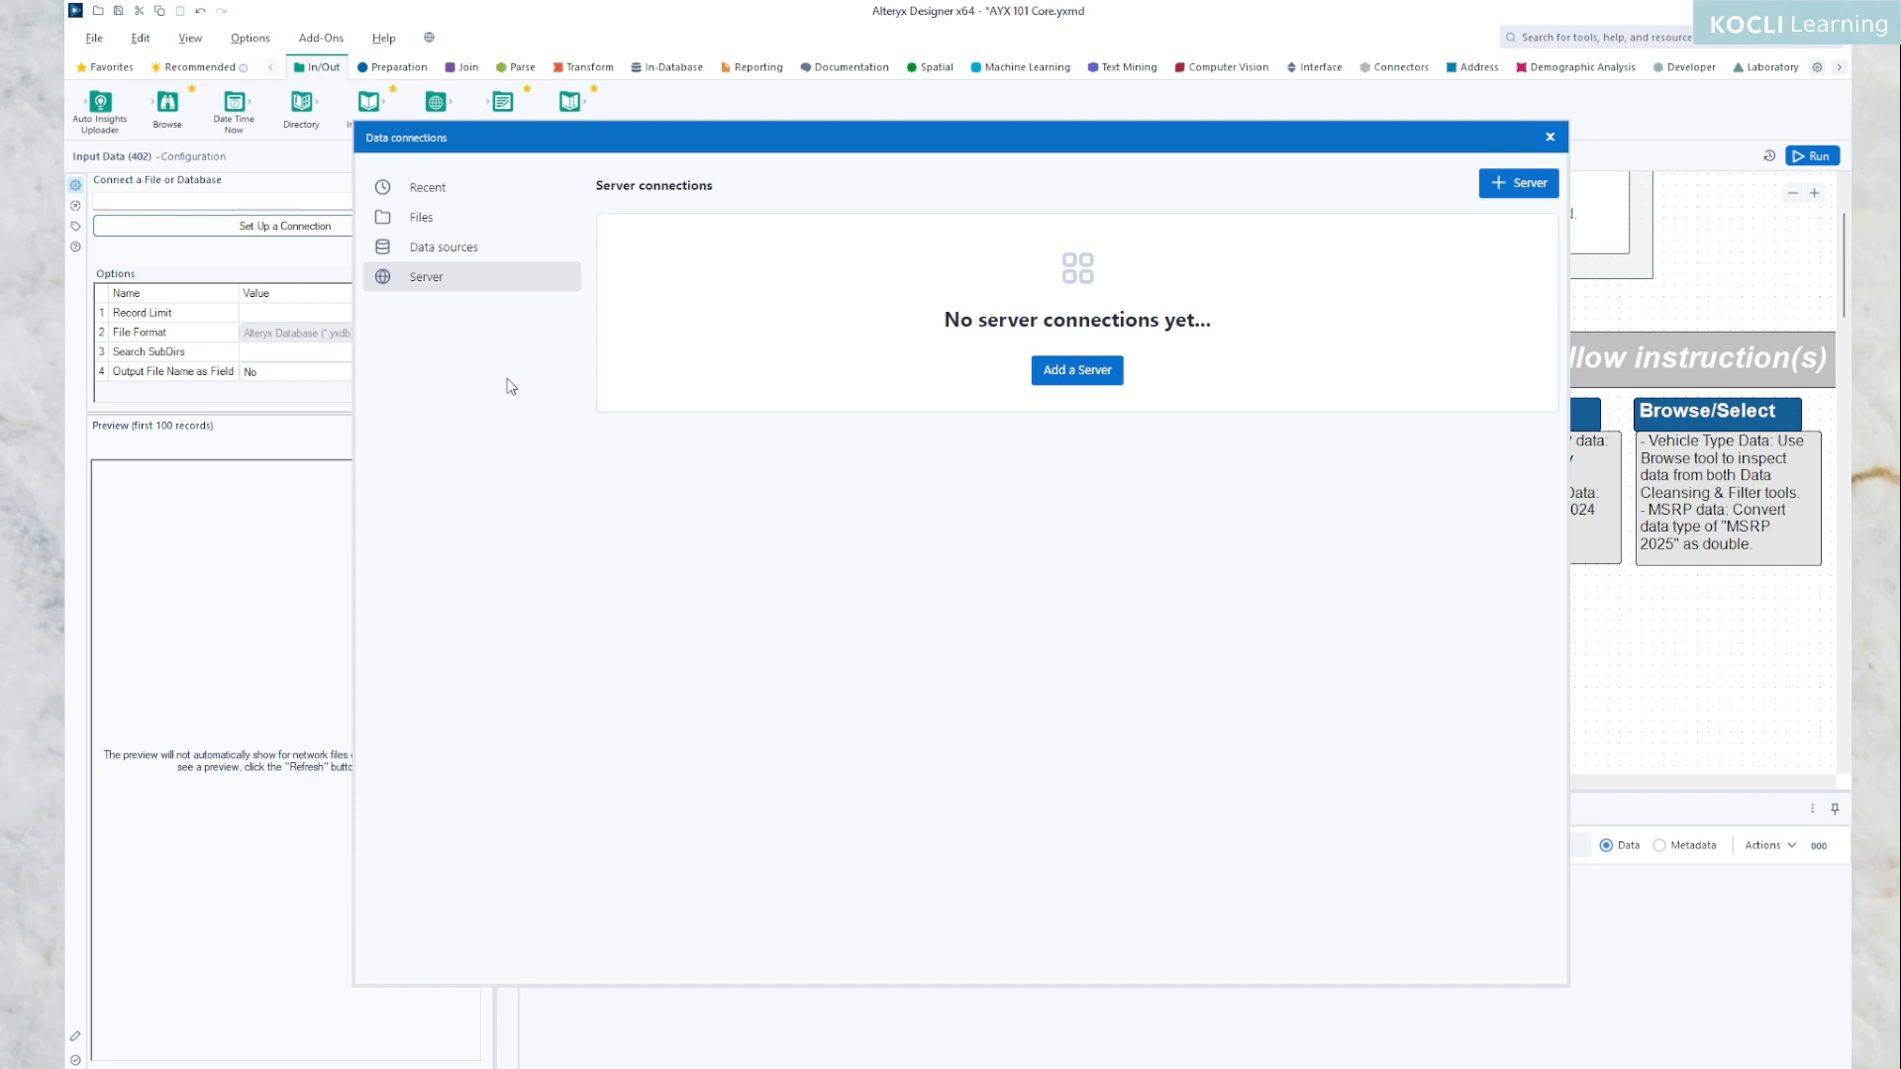
- Choose 01_Supplement Data.xlsx from the Input folder as the file for the Input Data tool
{"action": "left_click", "coordinate": [454, 223]}
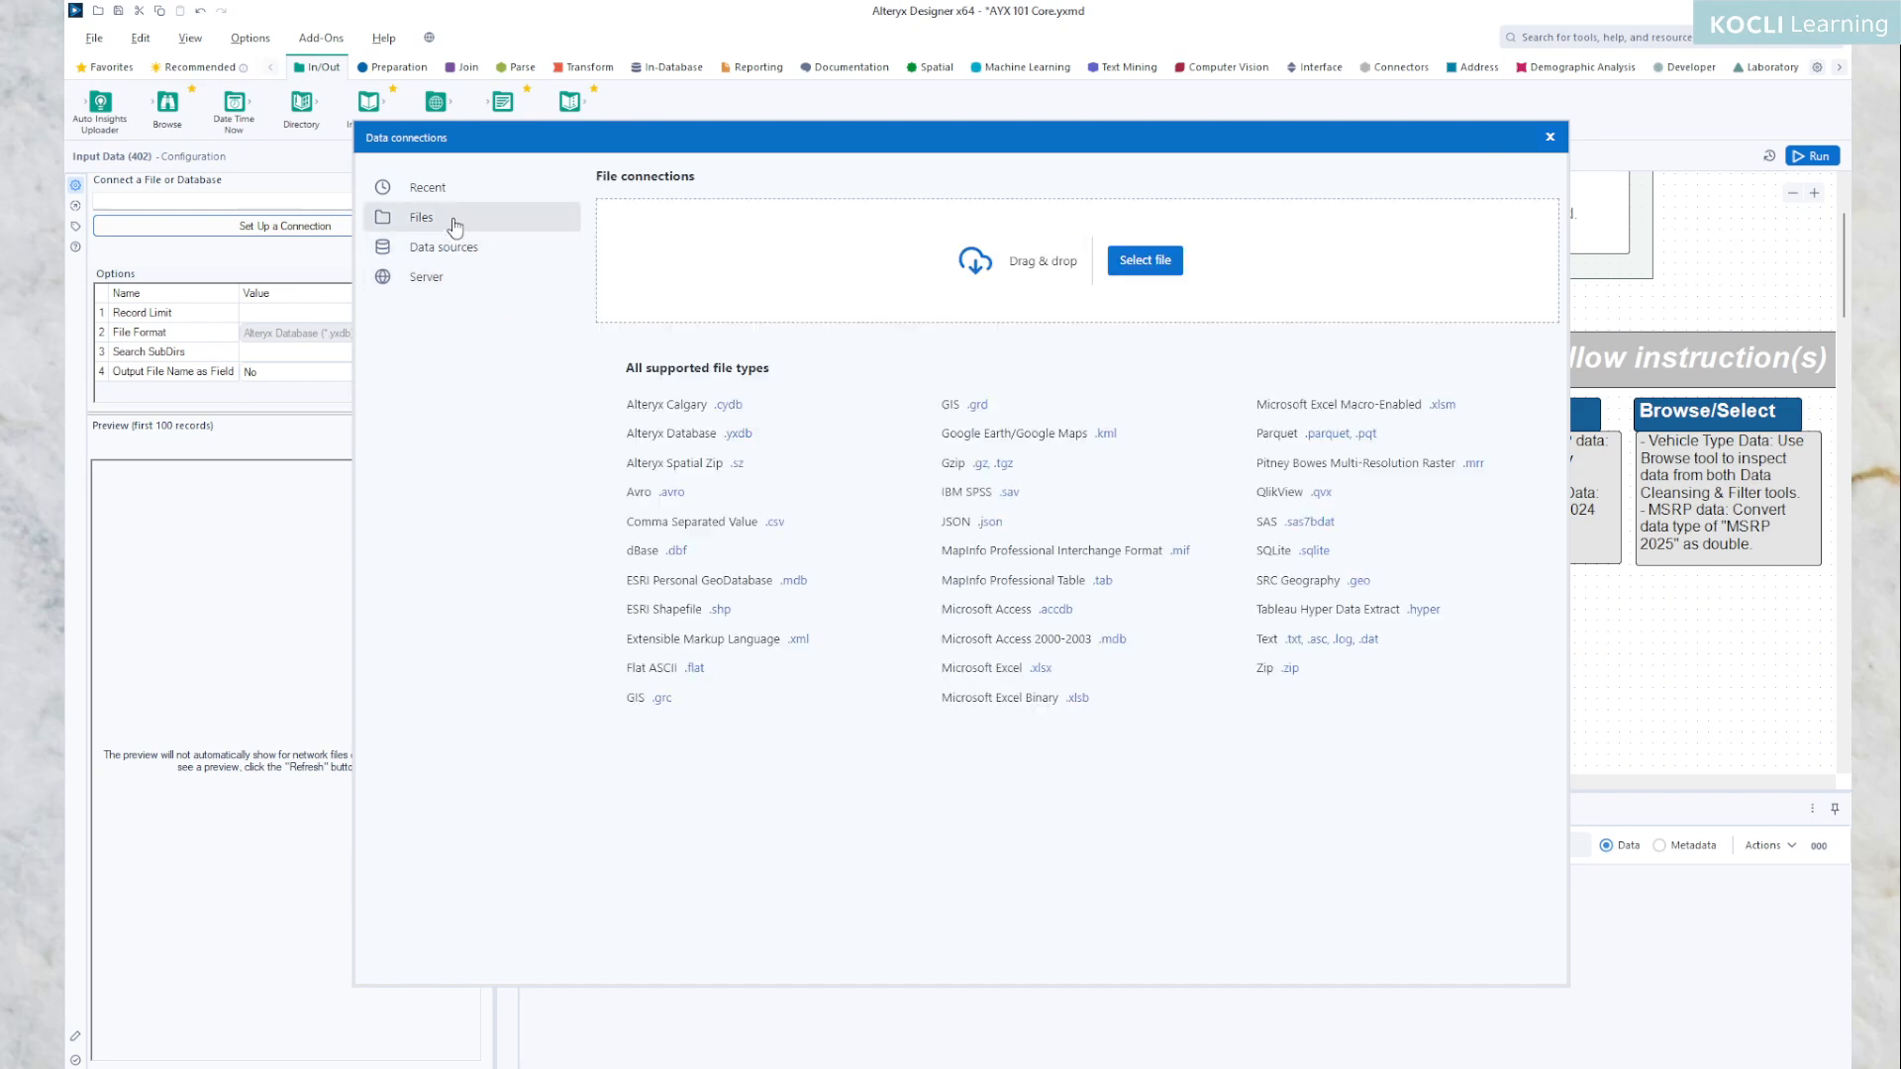
{"action": "left_click", "coordinate": [1147, 261]}
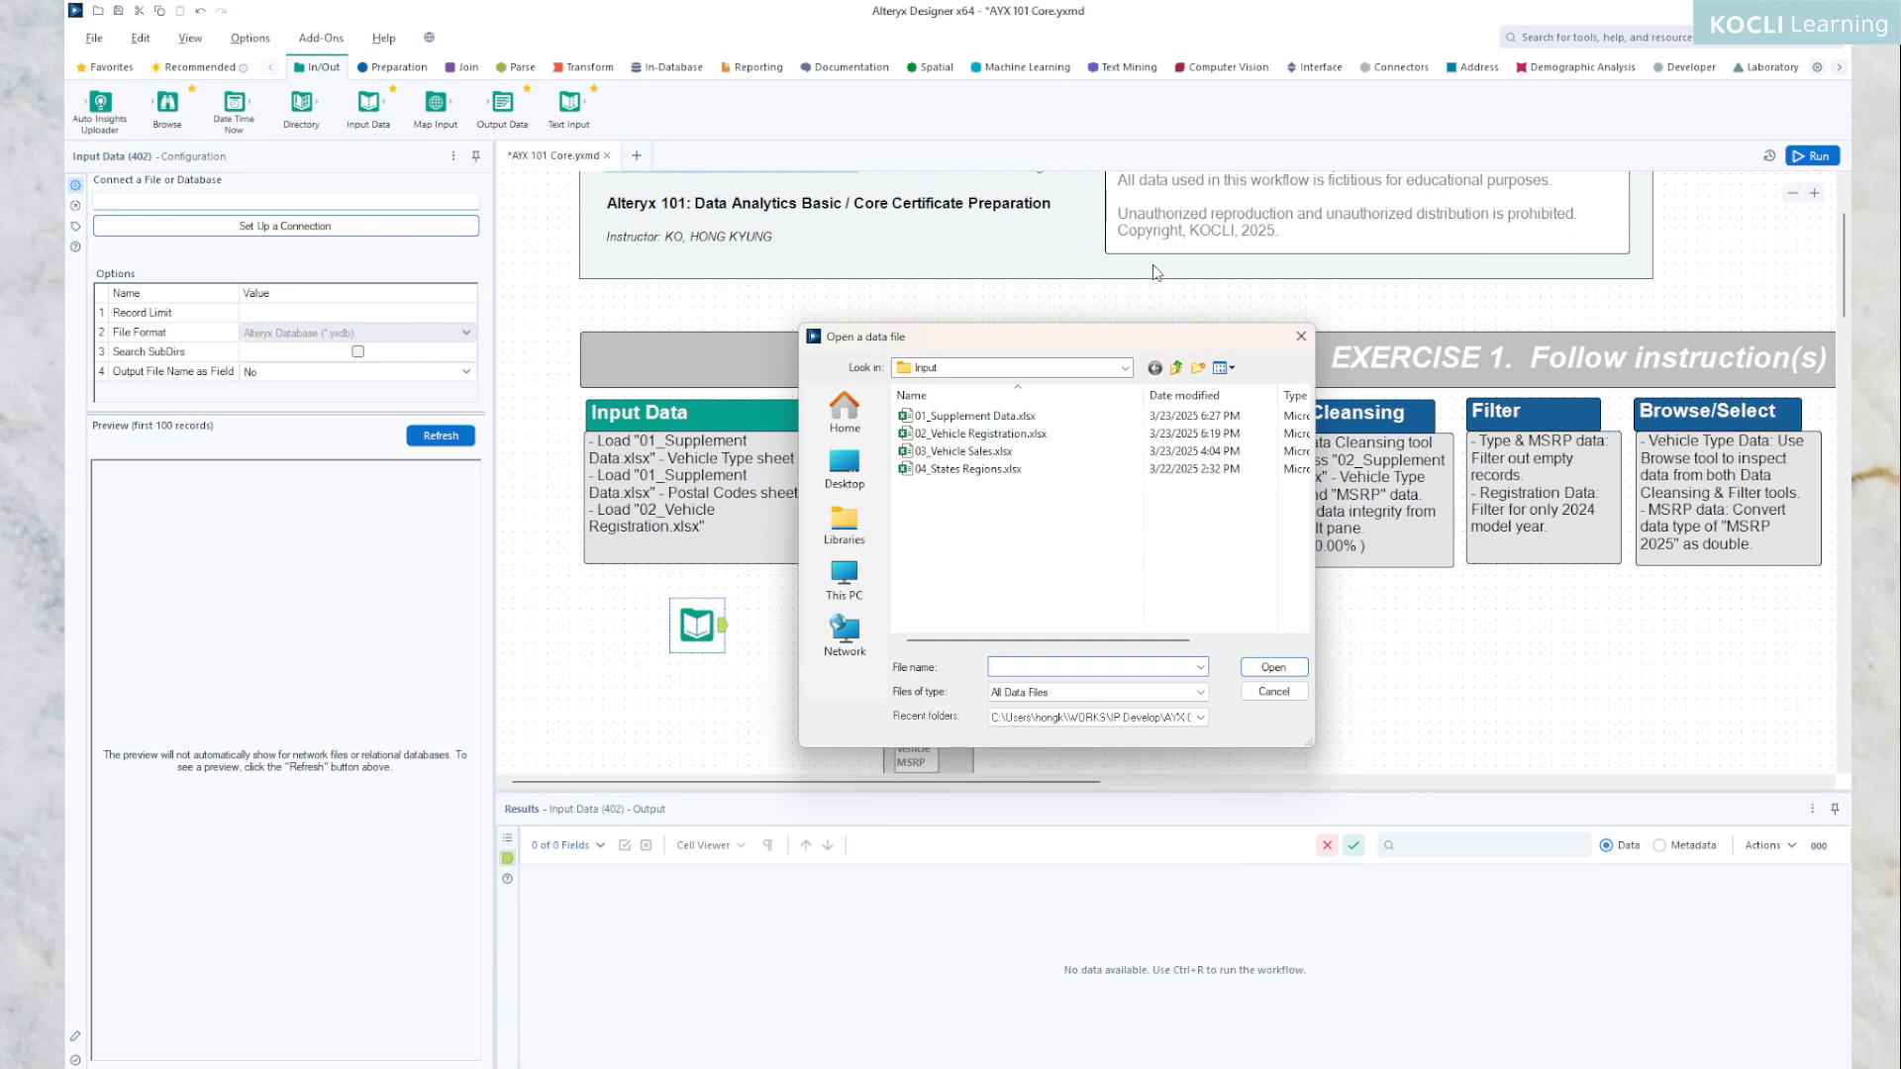
{"action": "left_click", "coordinate": [1178, 372]}
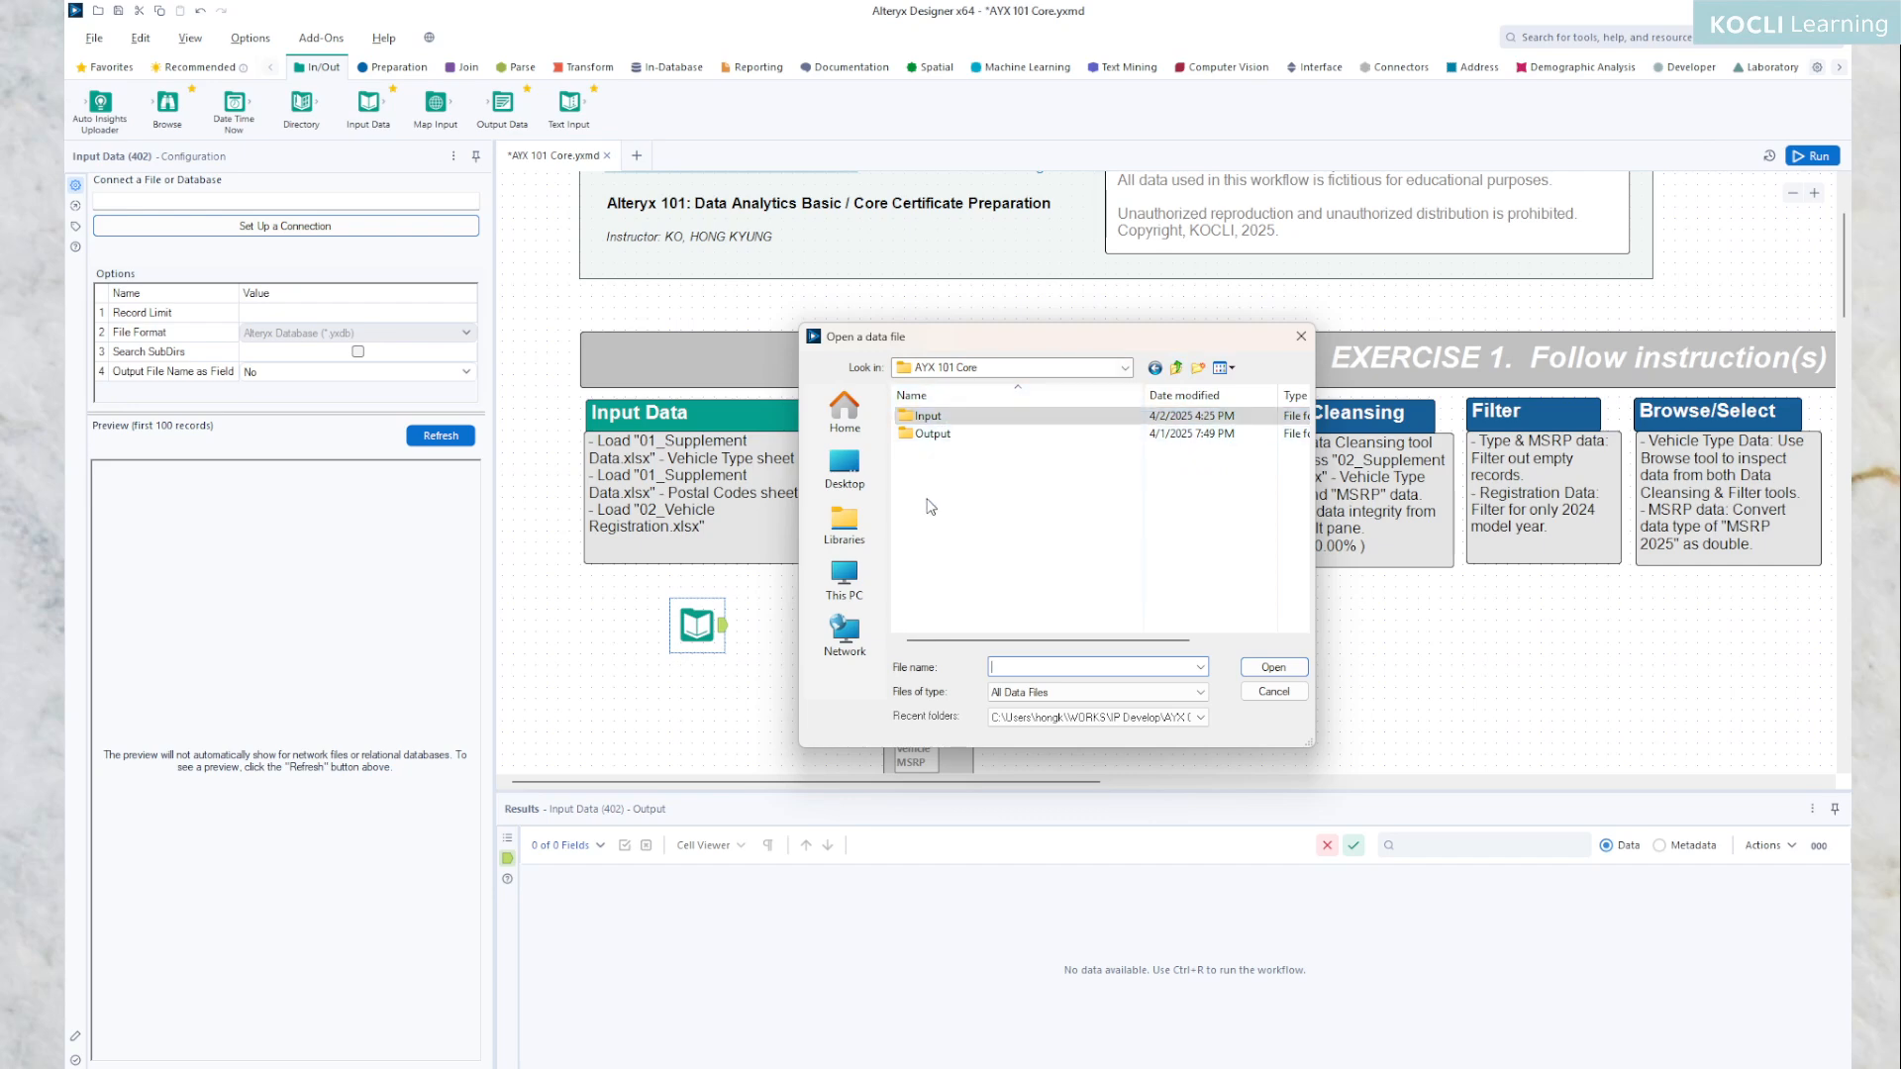
{"action": "double_click", "coordinate": [965, 426]}
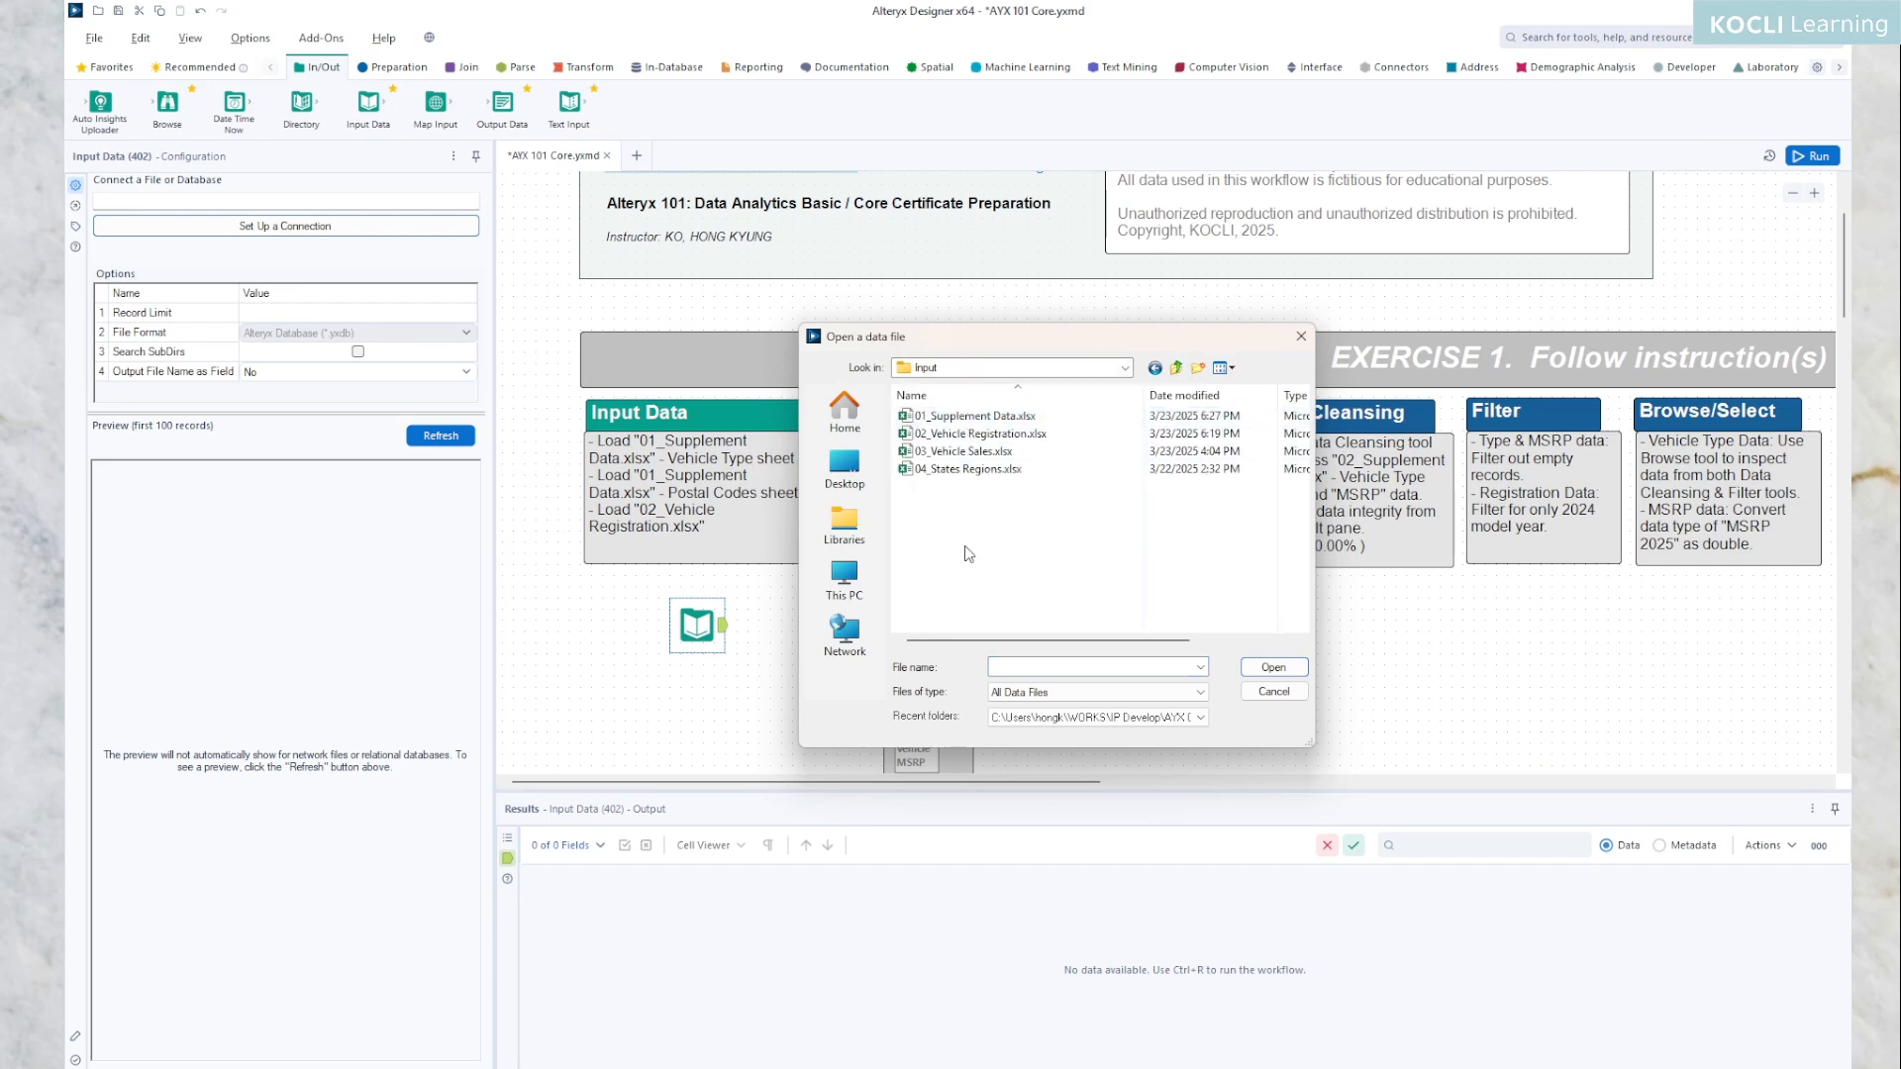
{"action": "left_click", "coordinate": [980, 417]}
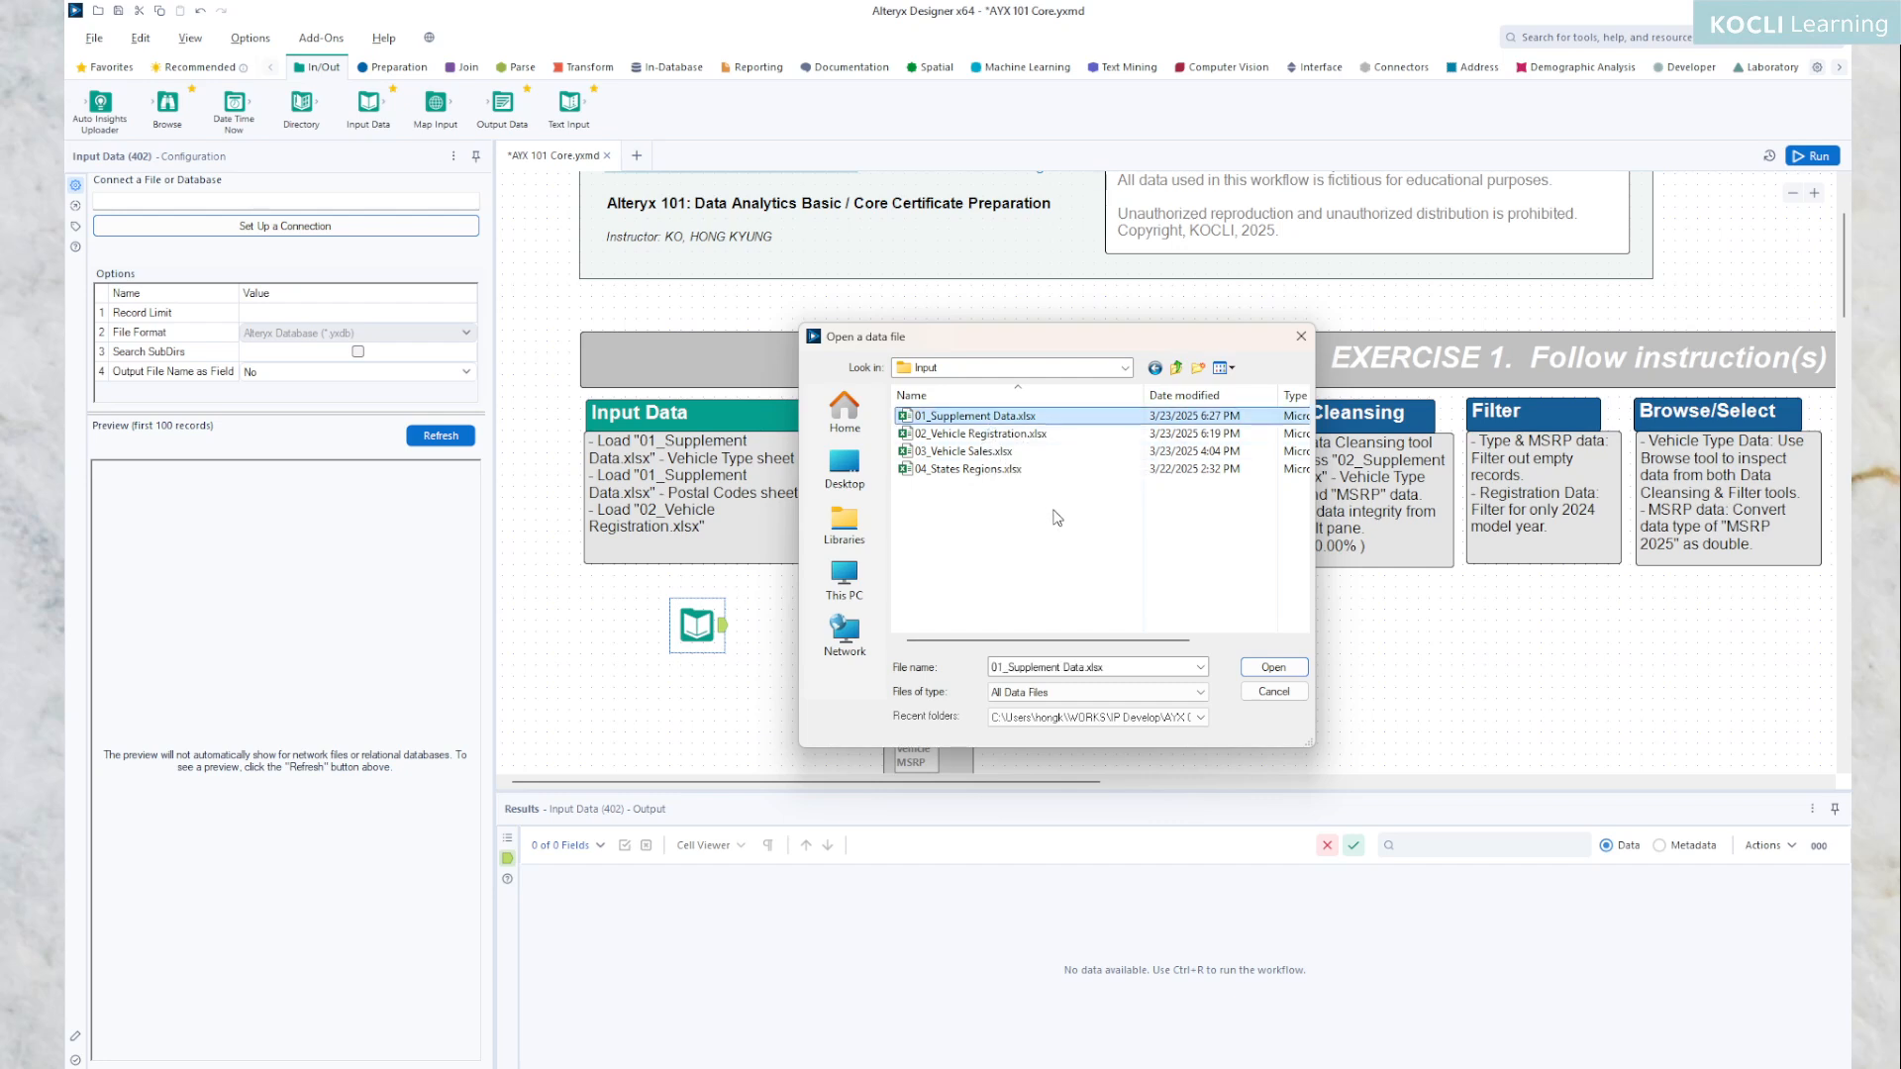
{"action": "left_click", "coordinate": [1274, 667]}
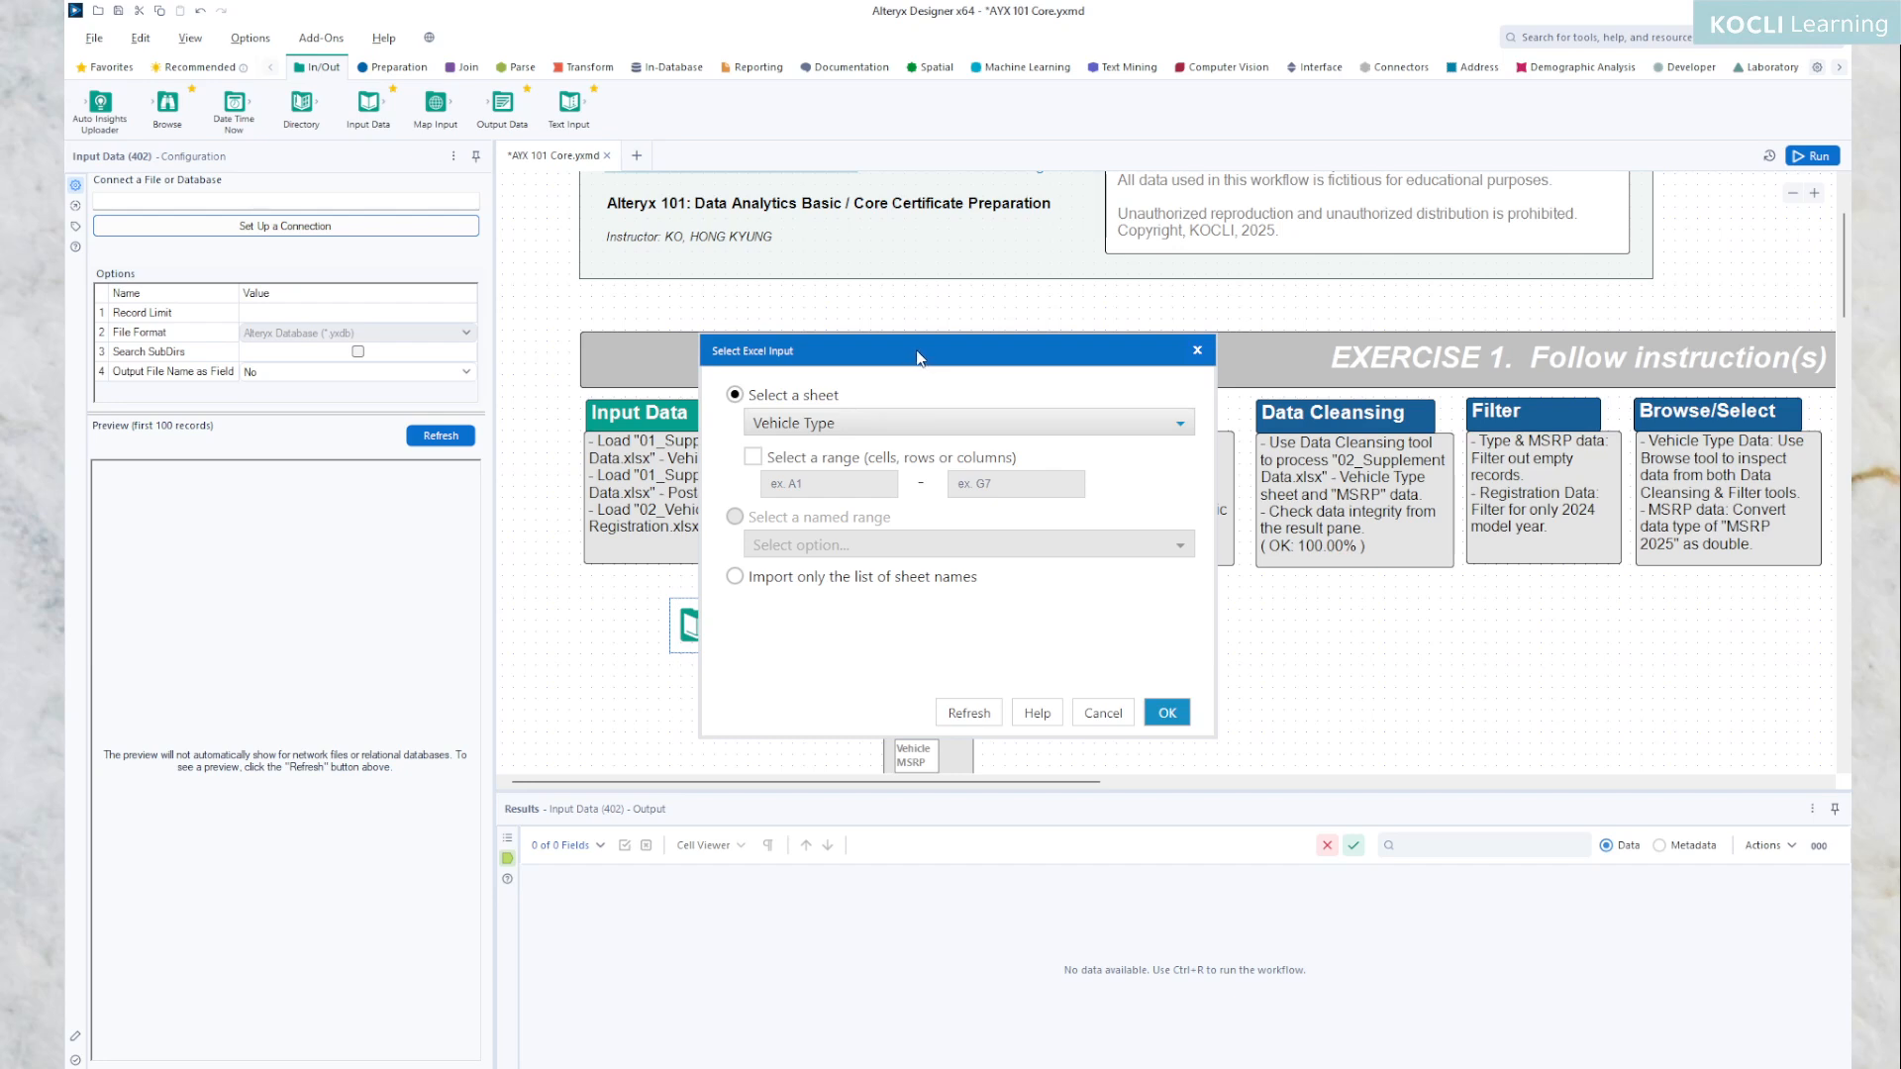
{"action": "left_click", "coordinate": [913, 424]}
{"action": "left_click", "coordinate": [916, 433]}
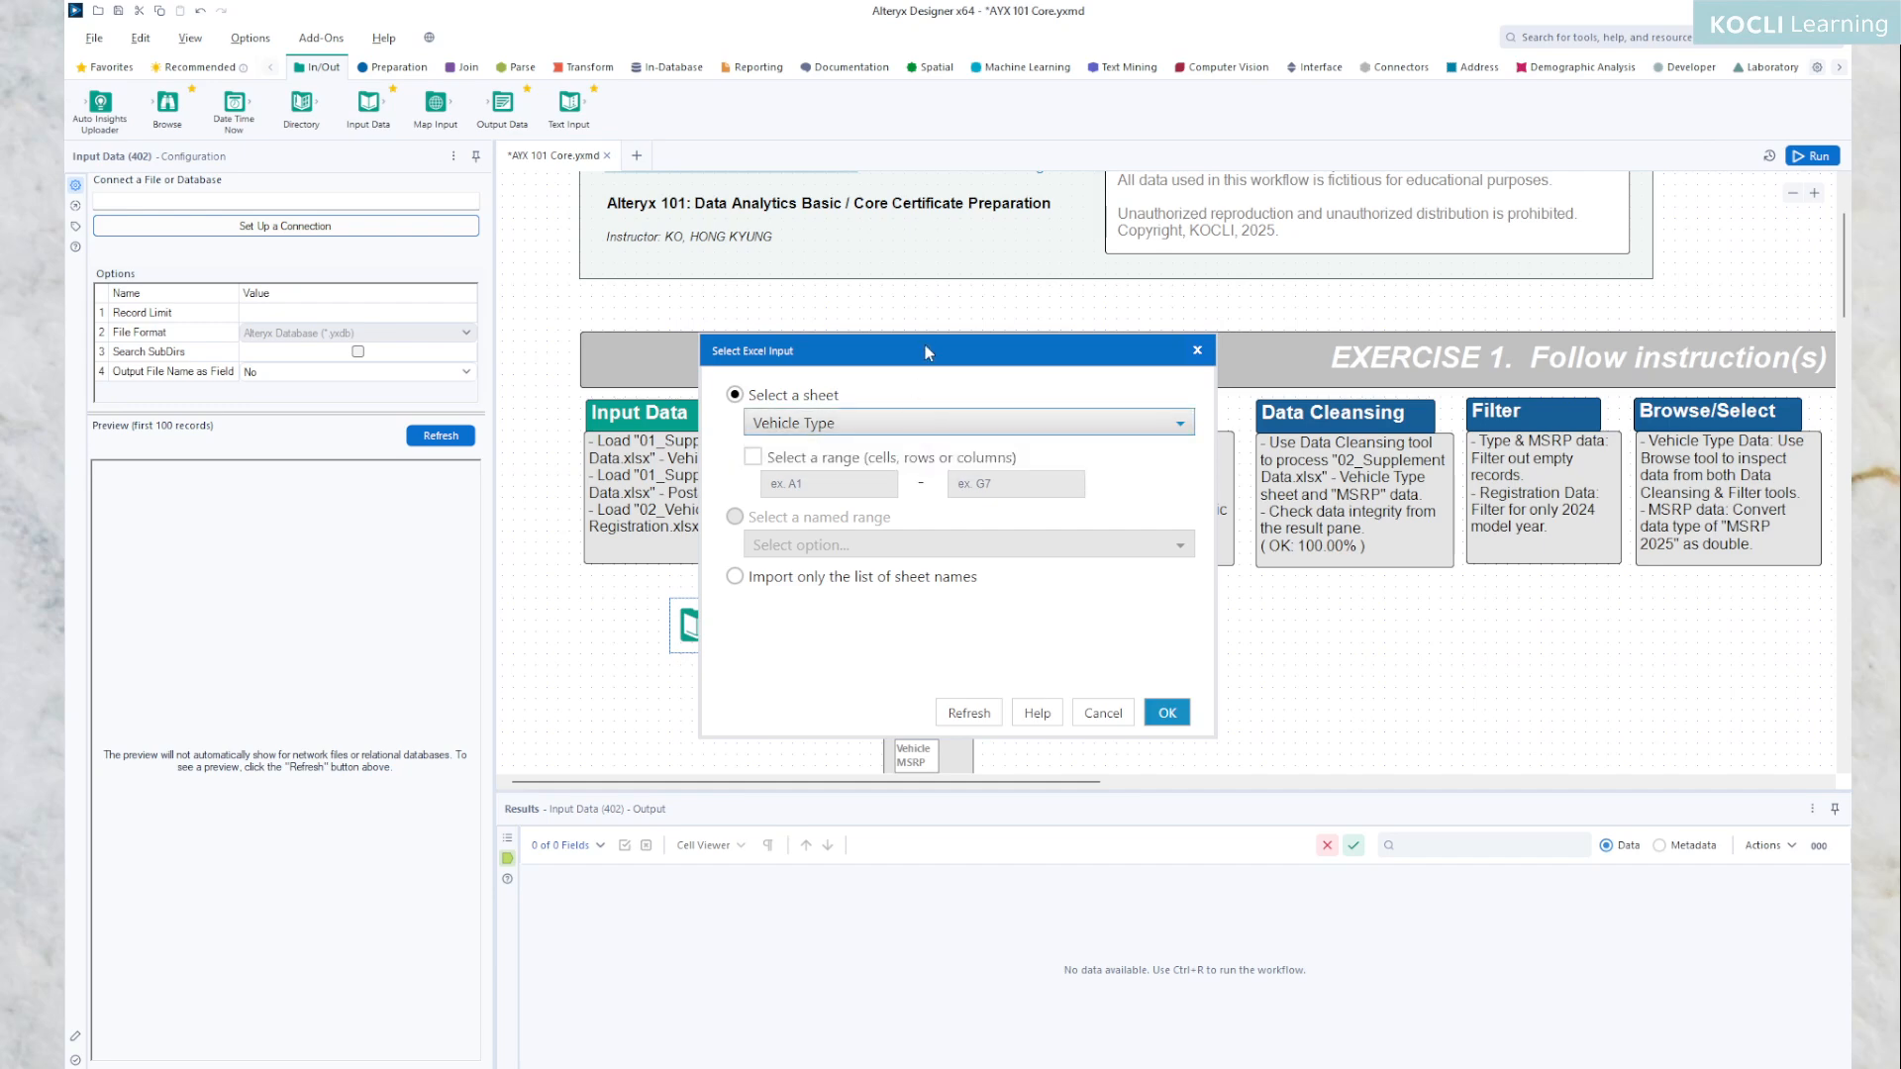
{"action": "left_click_drag", "start_coordinate": [925, 344], "coordinate": [1069, 351]}
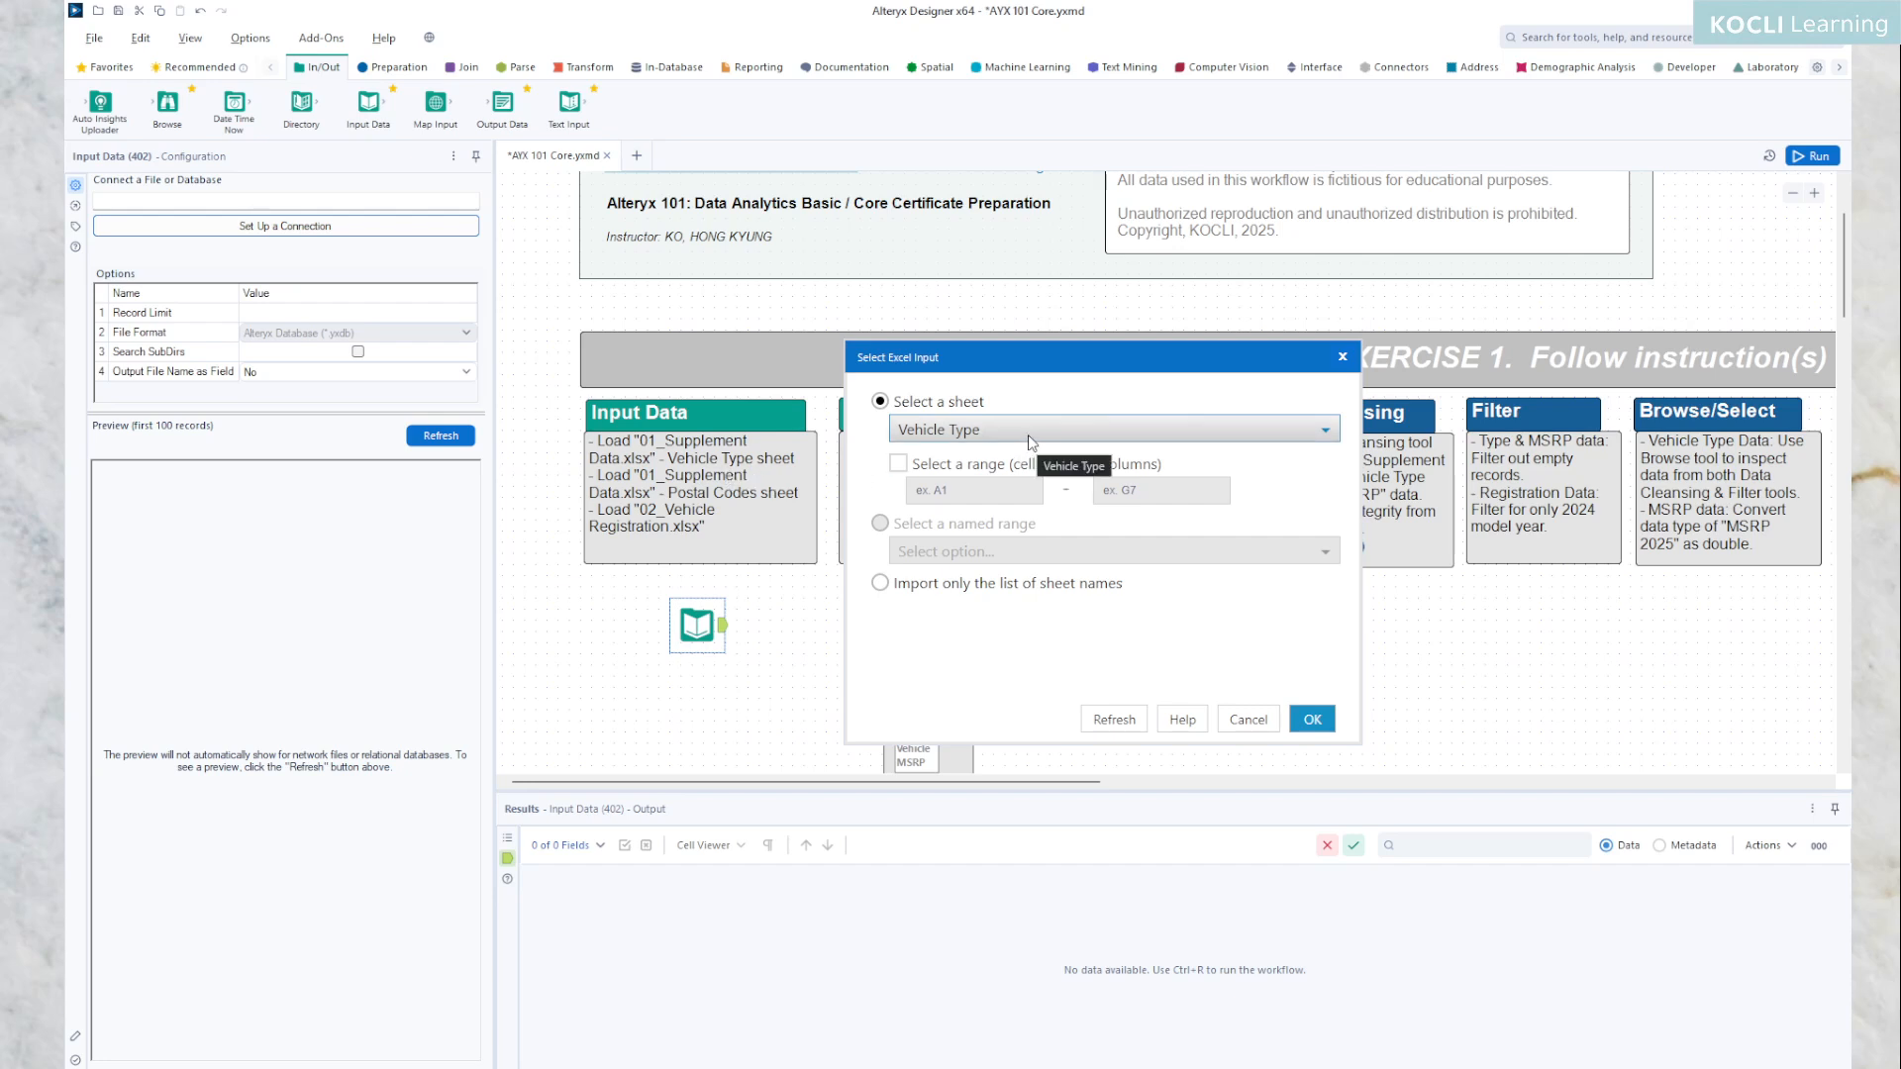
{"action": "left_click", "coordinate": [900, 471]}
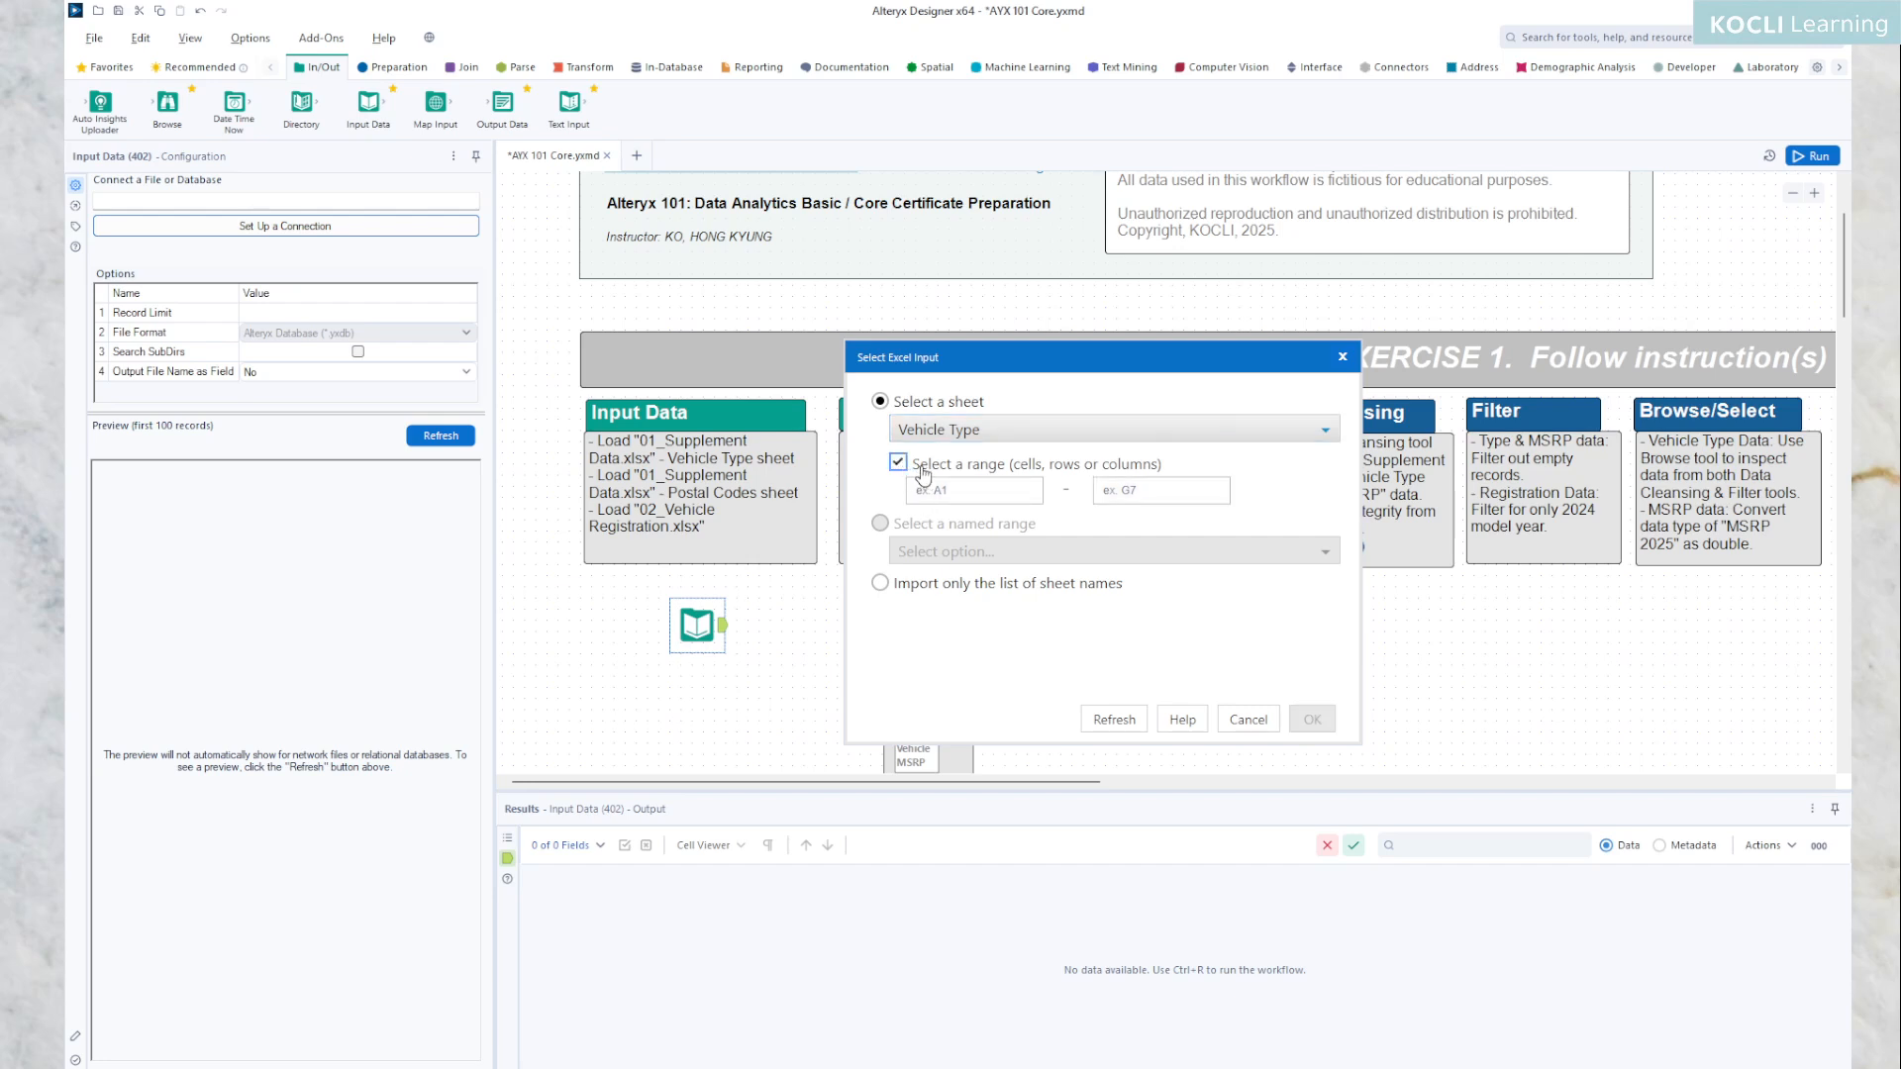
{"action": "left_click", "coordinate": [966, 488]}
{"action": "left_click", "coordinate": [899, 463]}
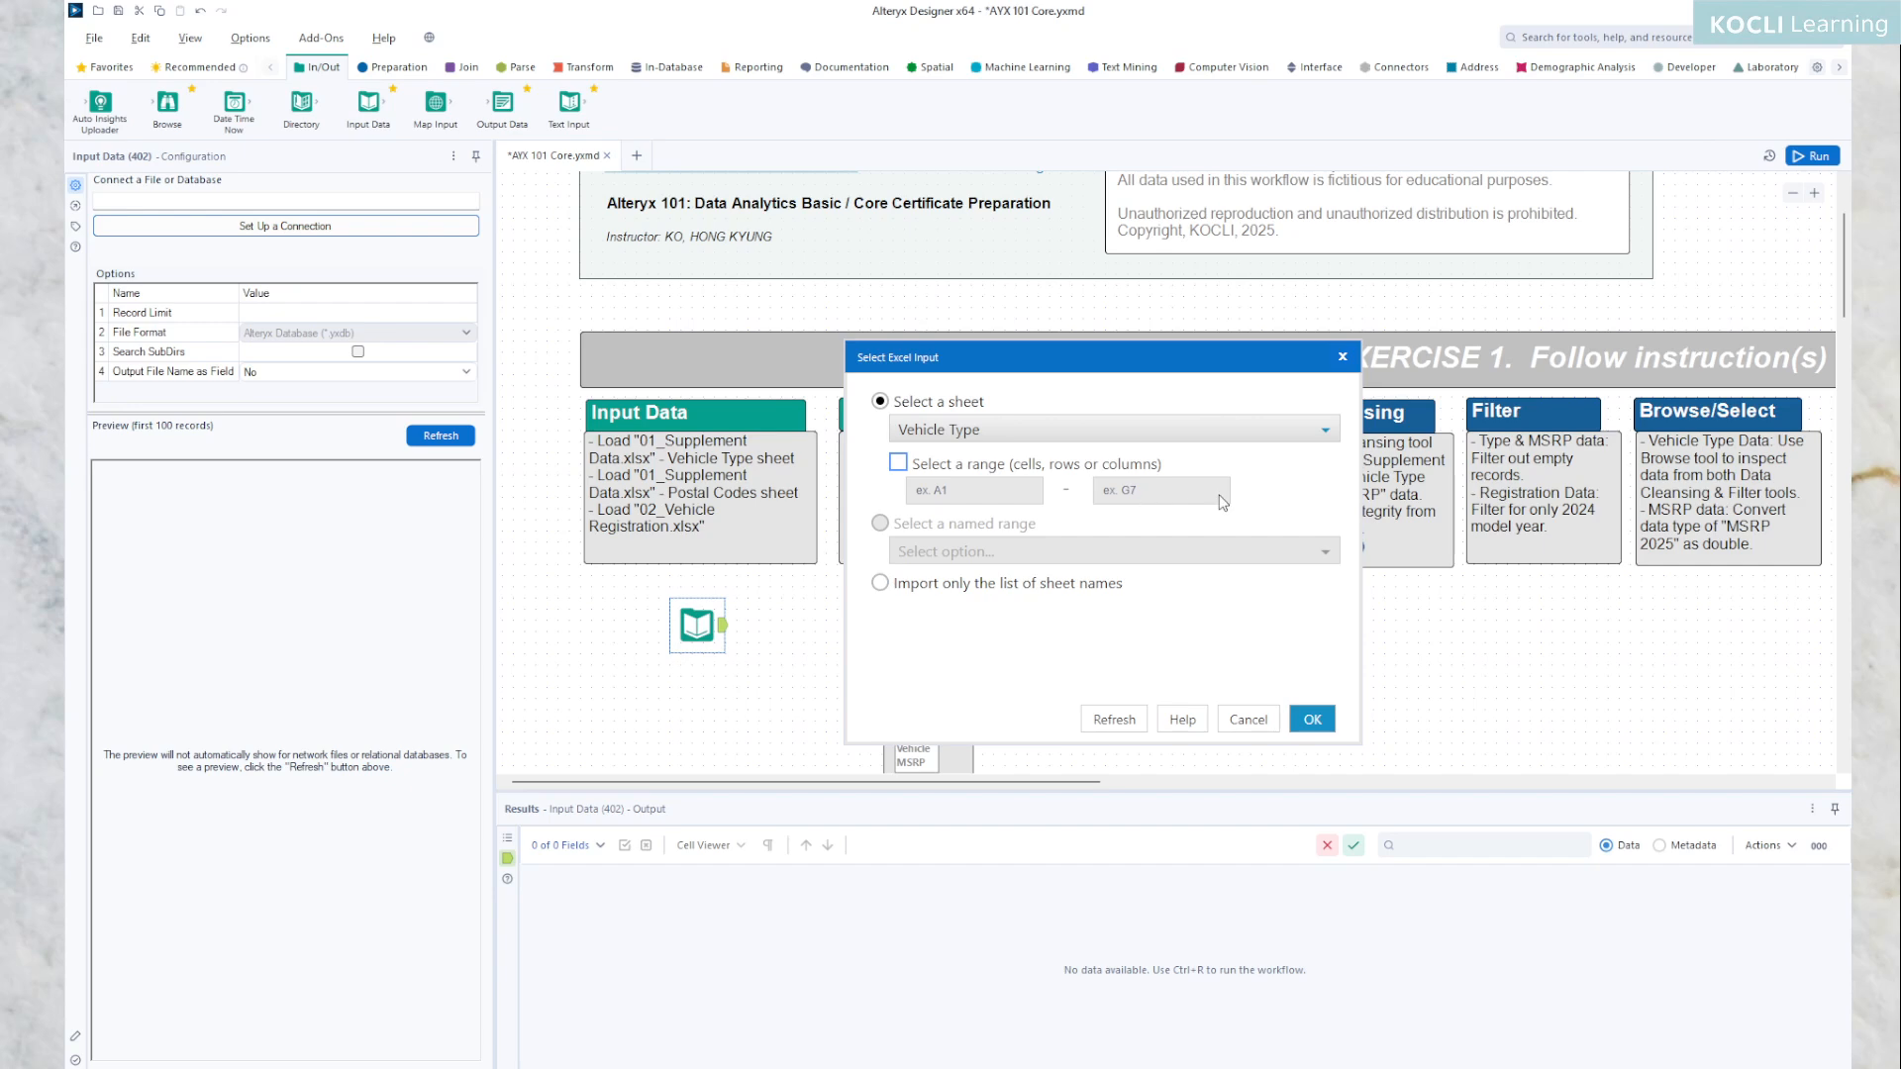
- Load the Vehicle Type sheet of the workbook into the Input Data tool
{"action": "left_click", "coordinate": [1236, 432]}
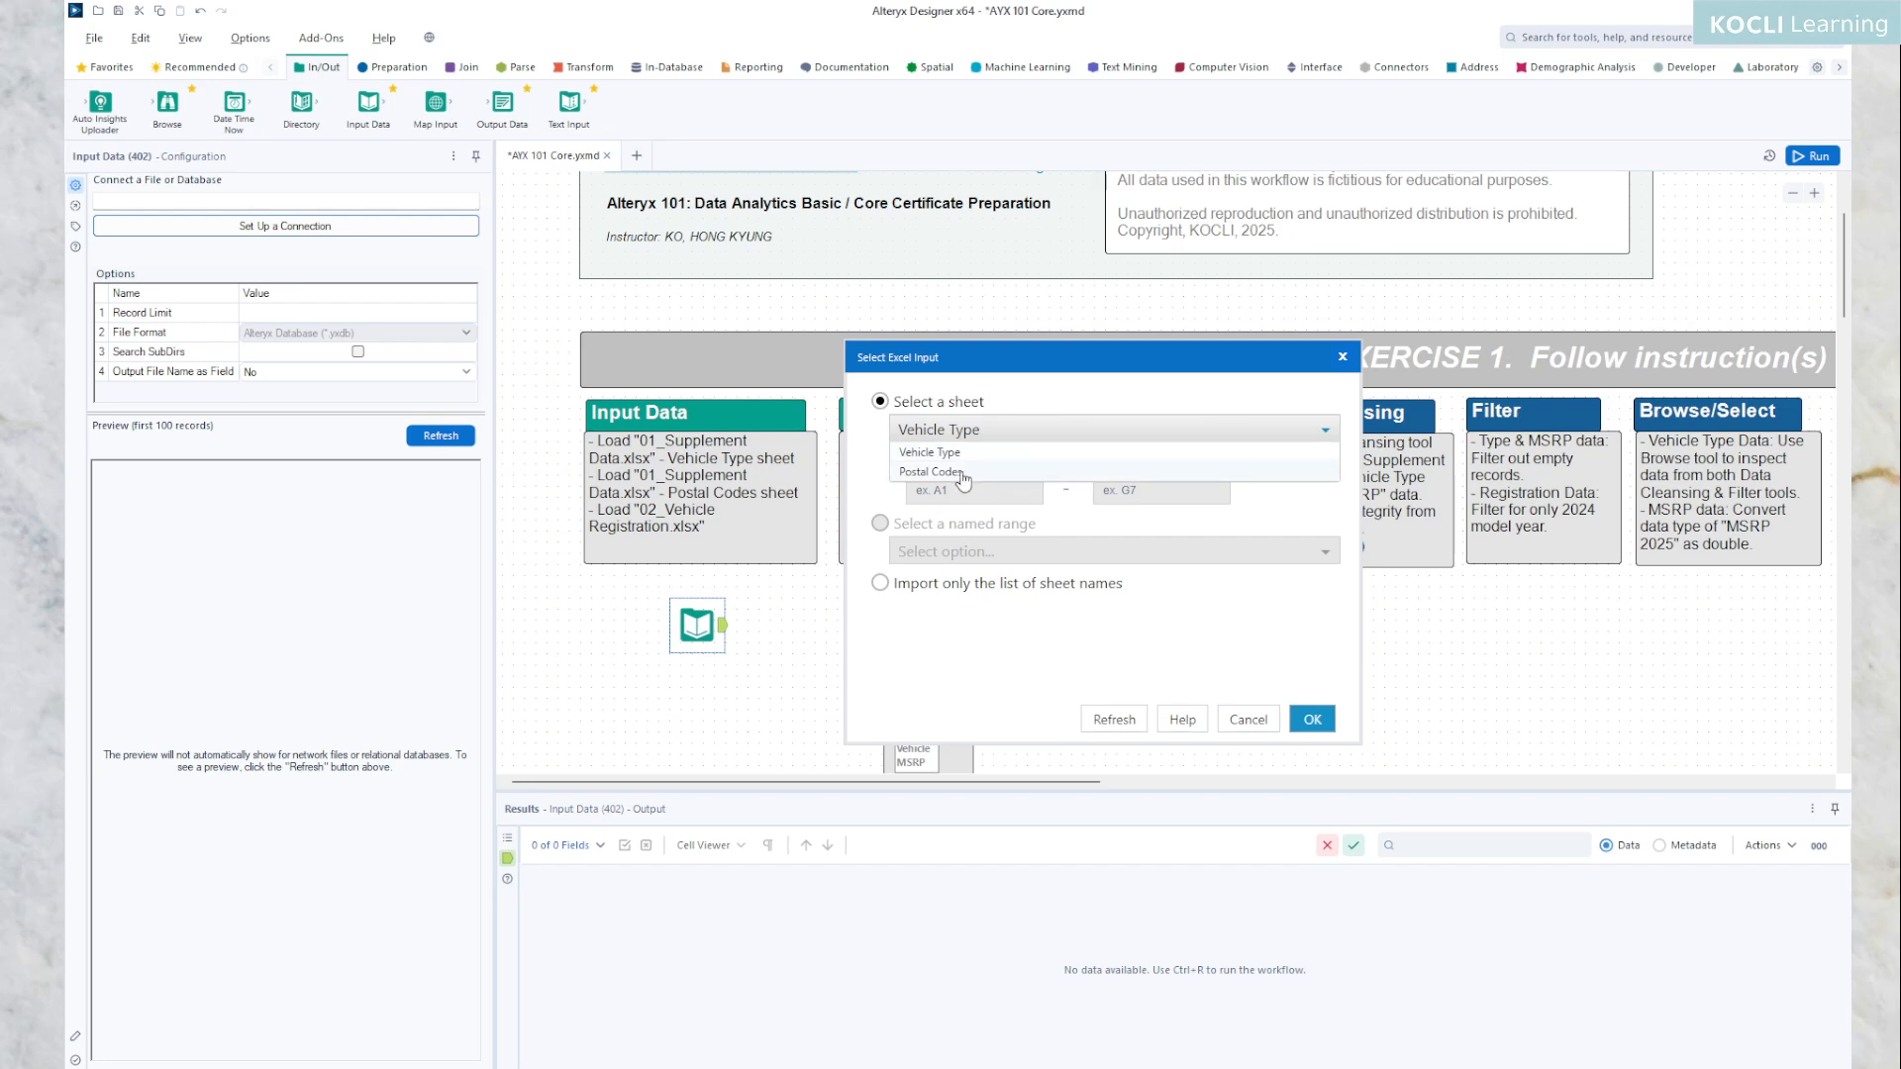
{"action": "left_click", "coordinate": [981, 635]}
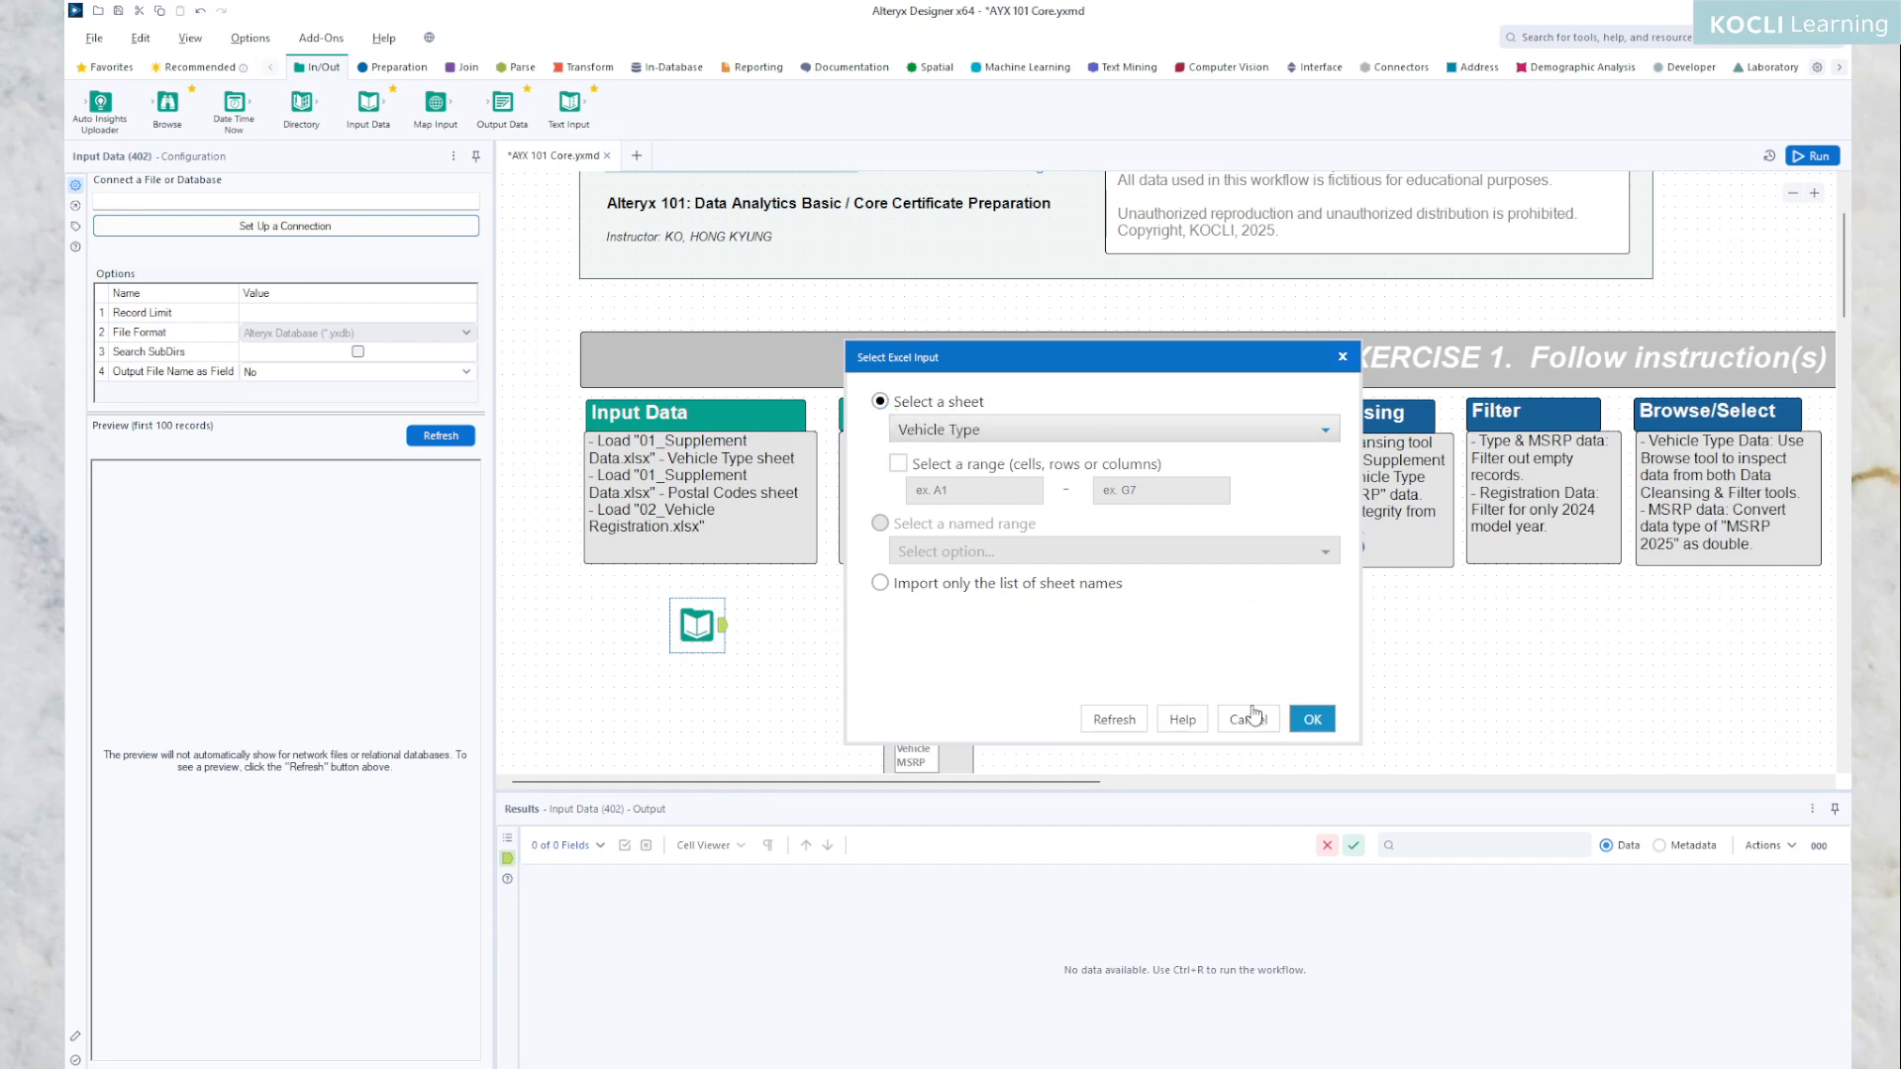
{"action": "left_click", "coordinate": [1313, 720]}
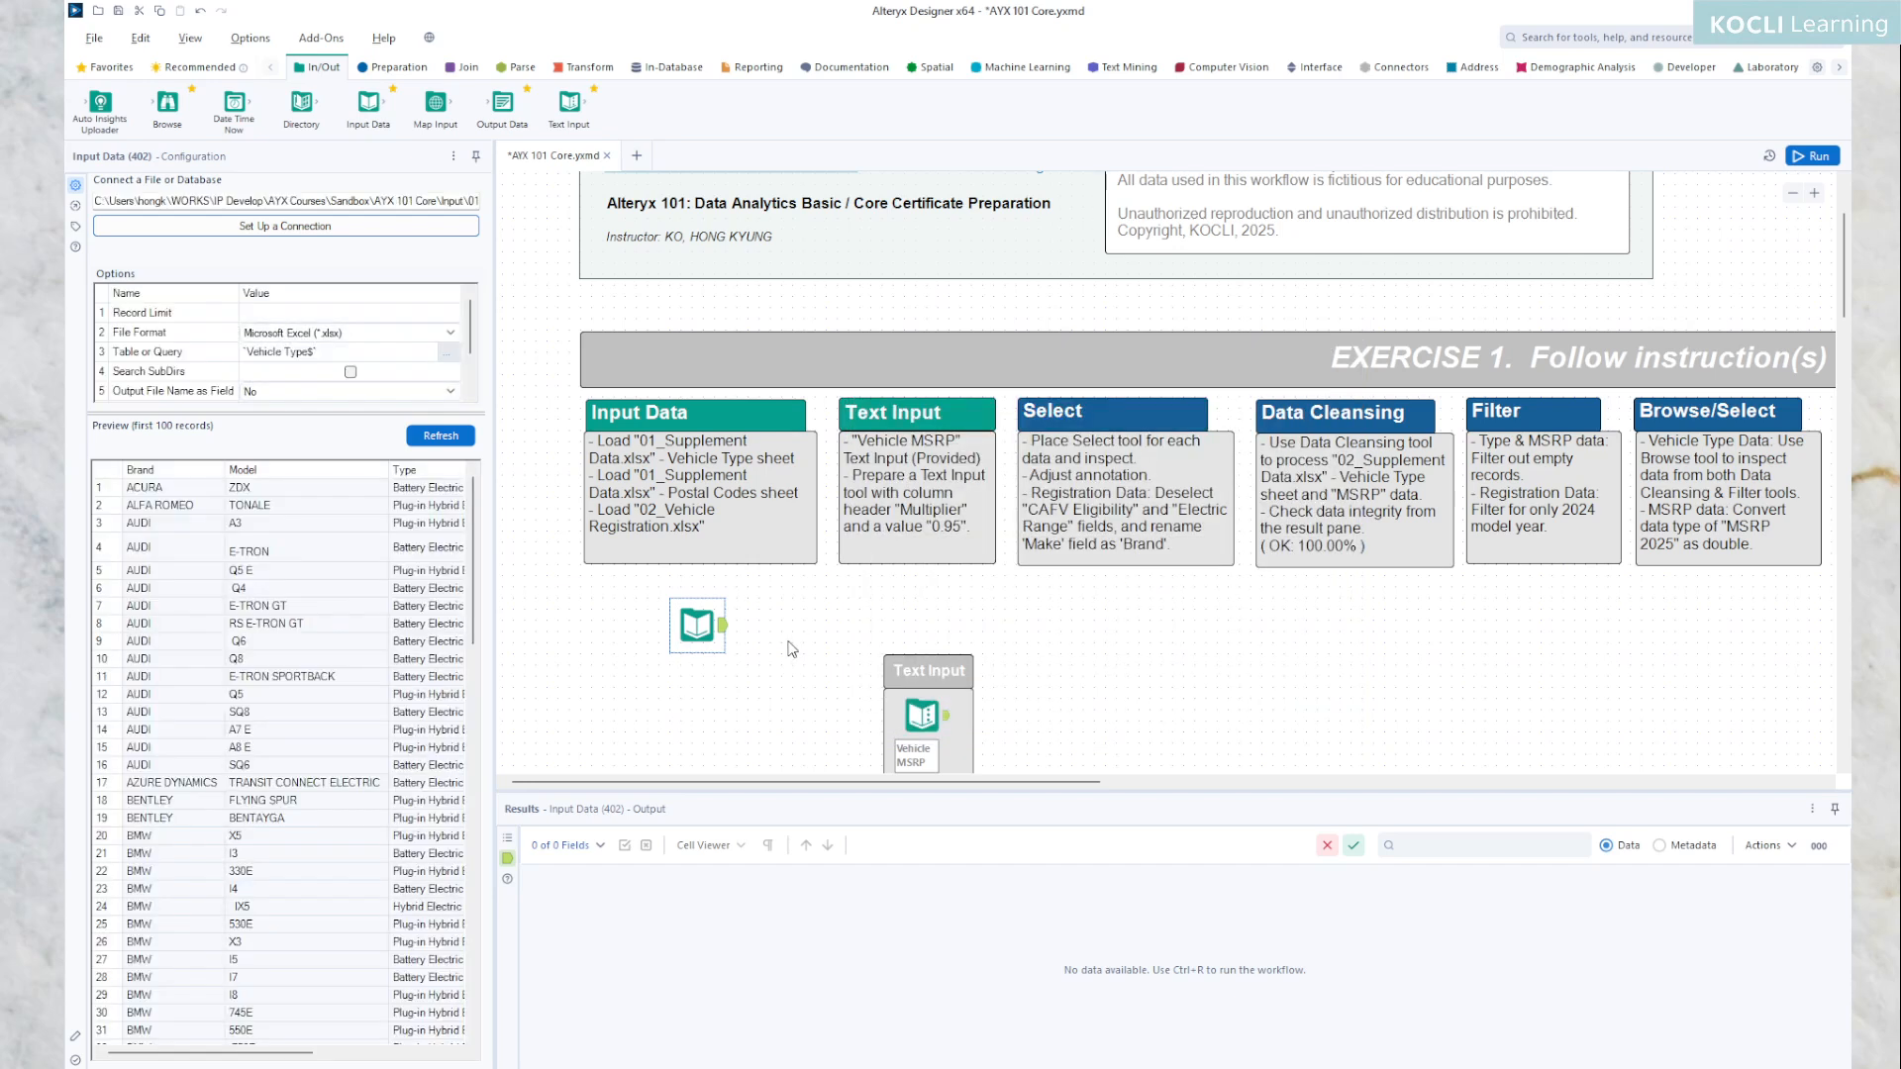
- Try to add 01_Supplement Data.xlsx to the canvas from the Input folder window, and delete the resulting tool without a sheet
{"action": "scroll", "coordinate": [743, 665], "scroll_direction": "down", "scroll_amount": 1}
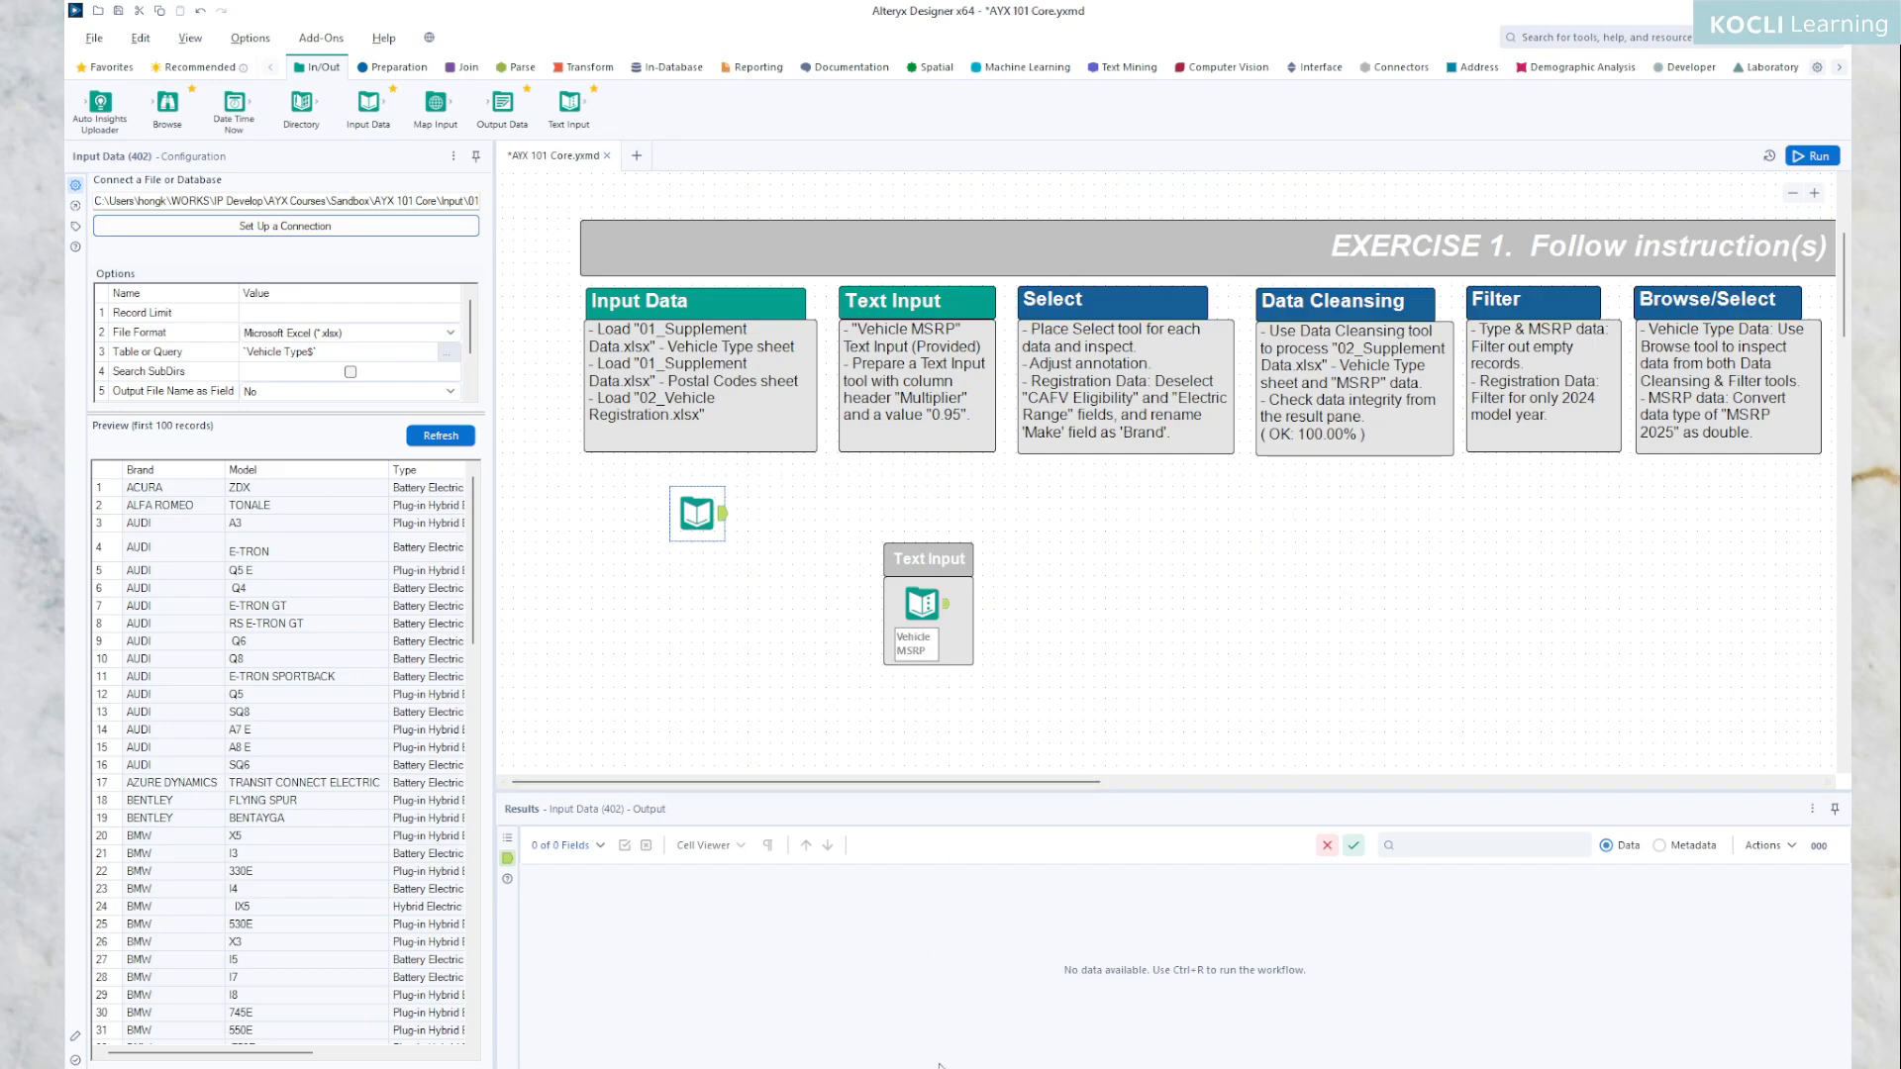
{"action": "mouse_move", "coordinate": [975, 1061]}
{"action": "left_click", "coordinate": [1002, 1012]}
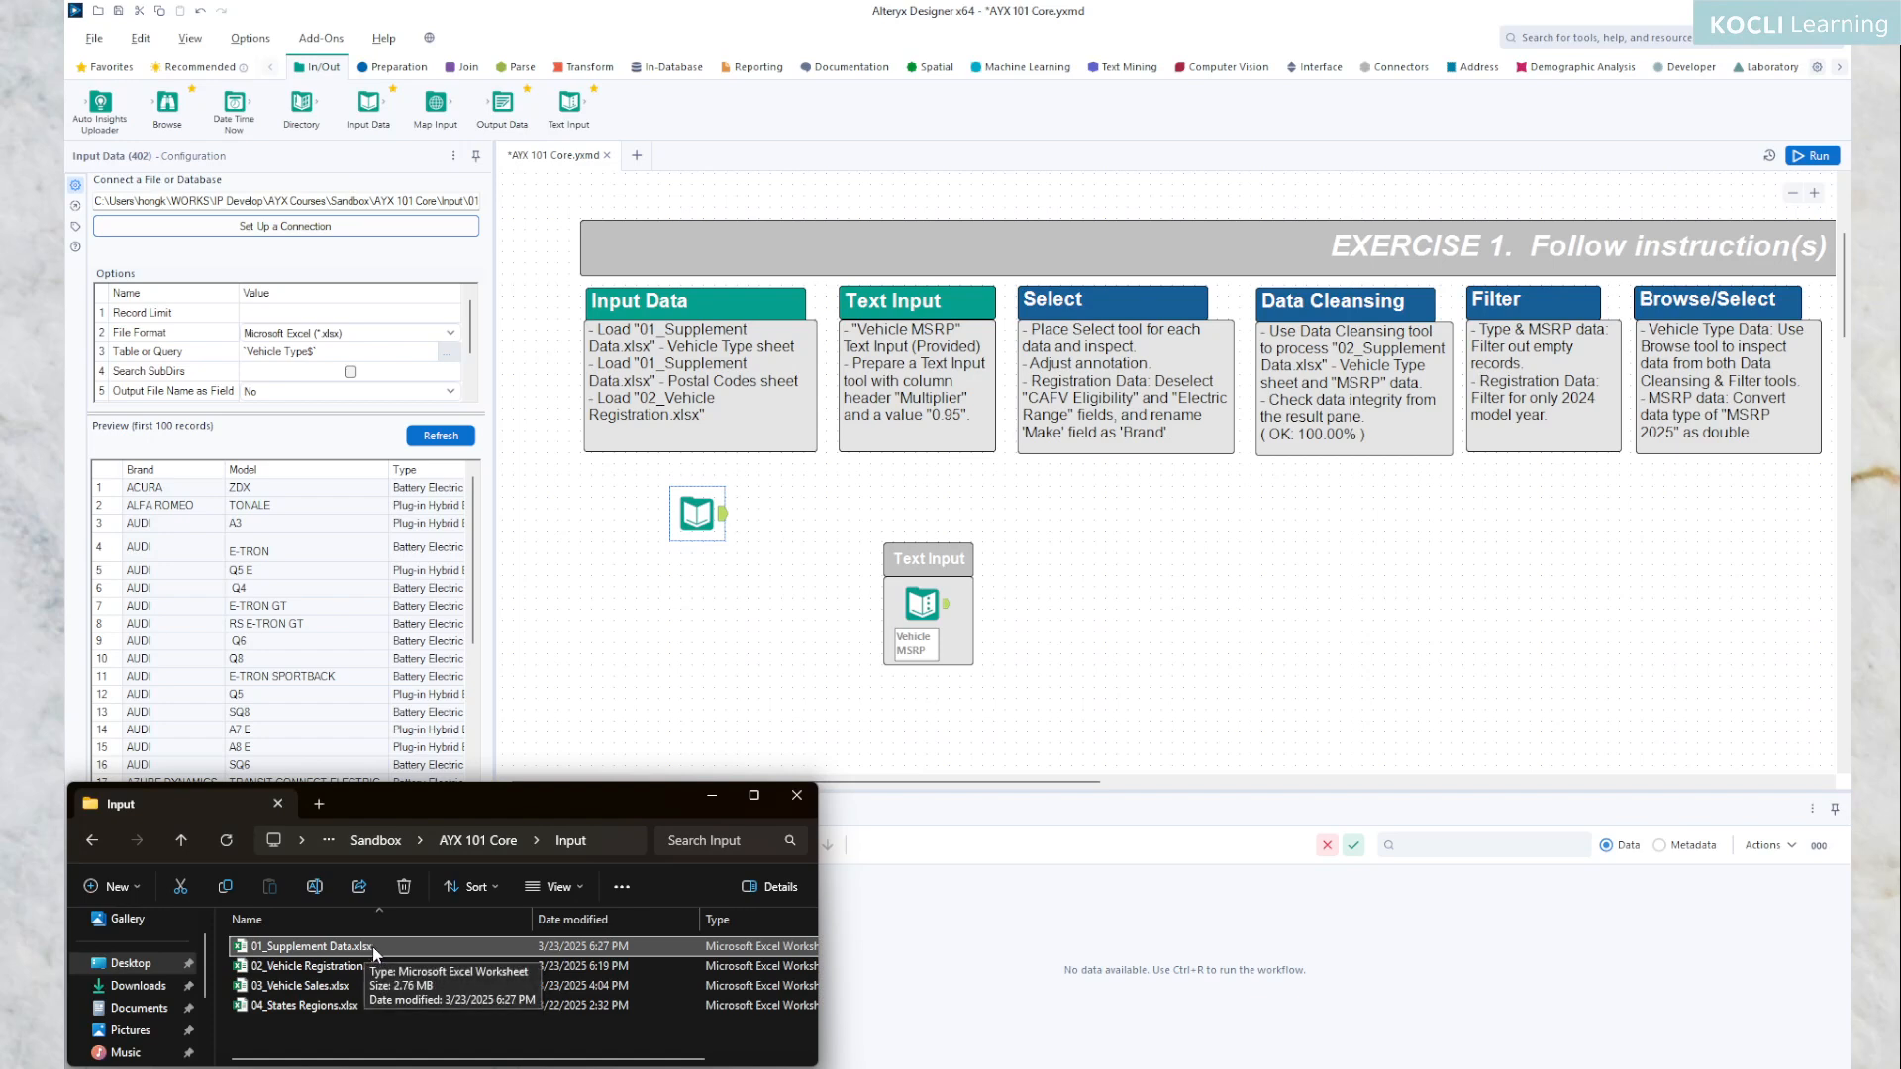
{"action": "left_click_drag", "start_coordinate": [372, 945], "coordinate": [705, 671]}
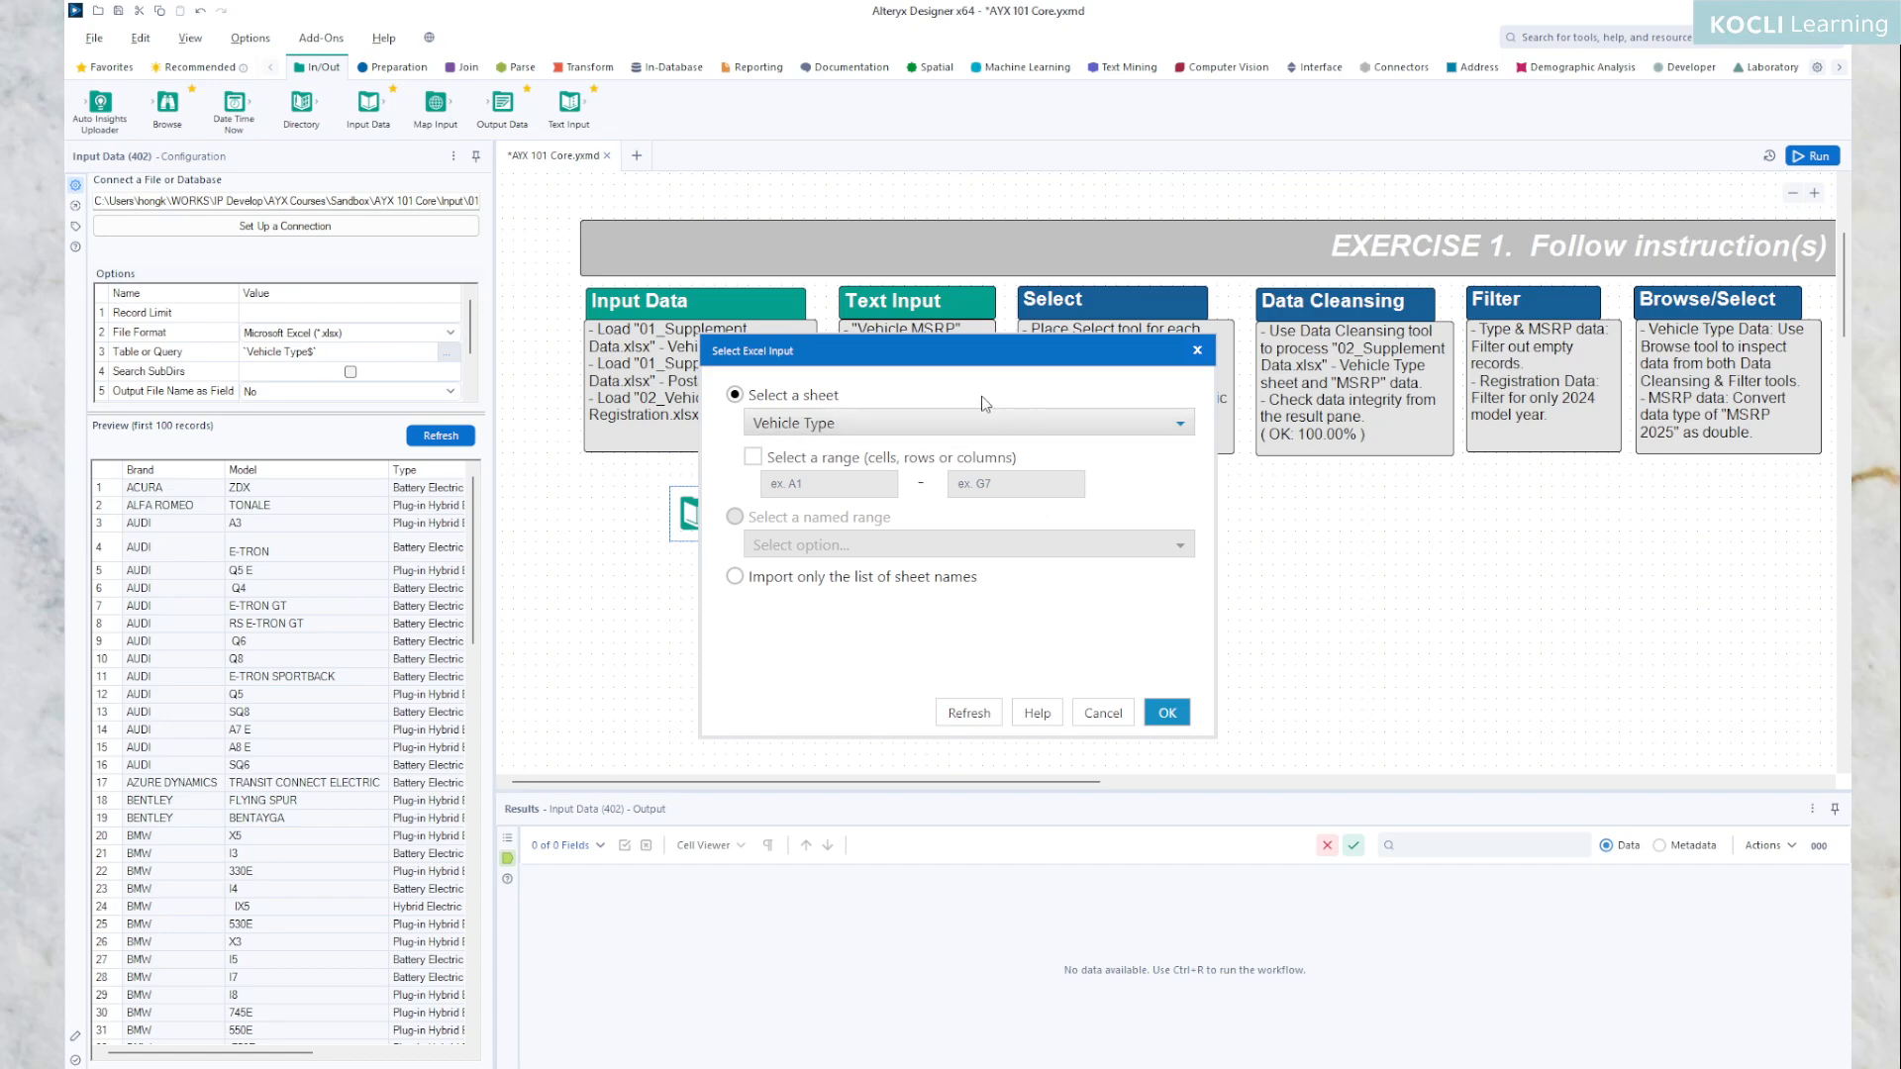
{"action": "left_click", "coordinate": [1107, 713]}
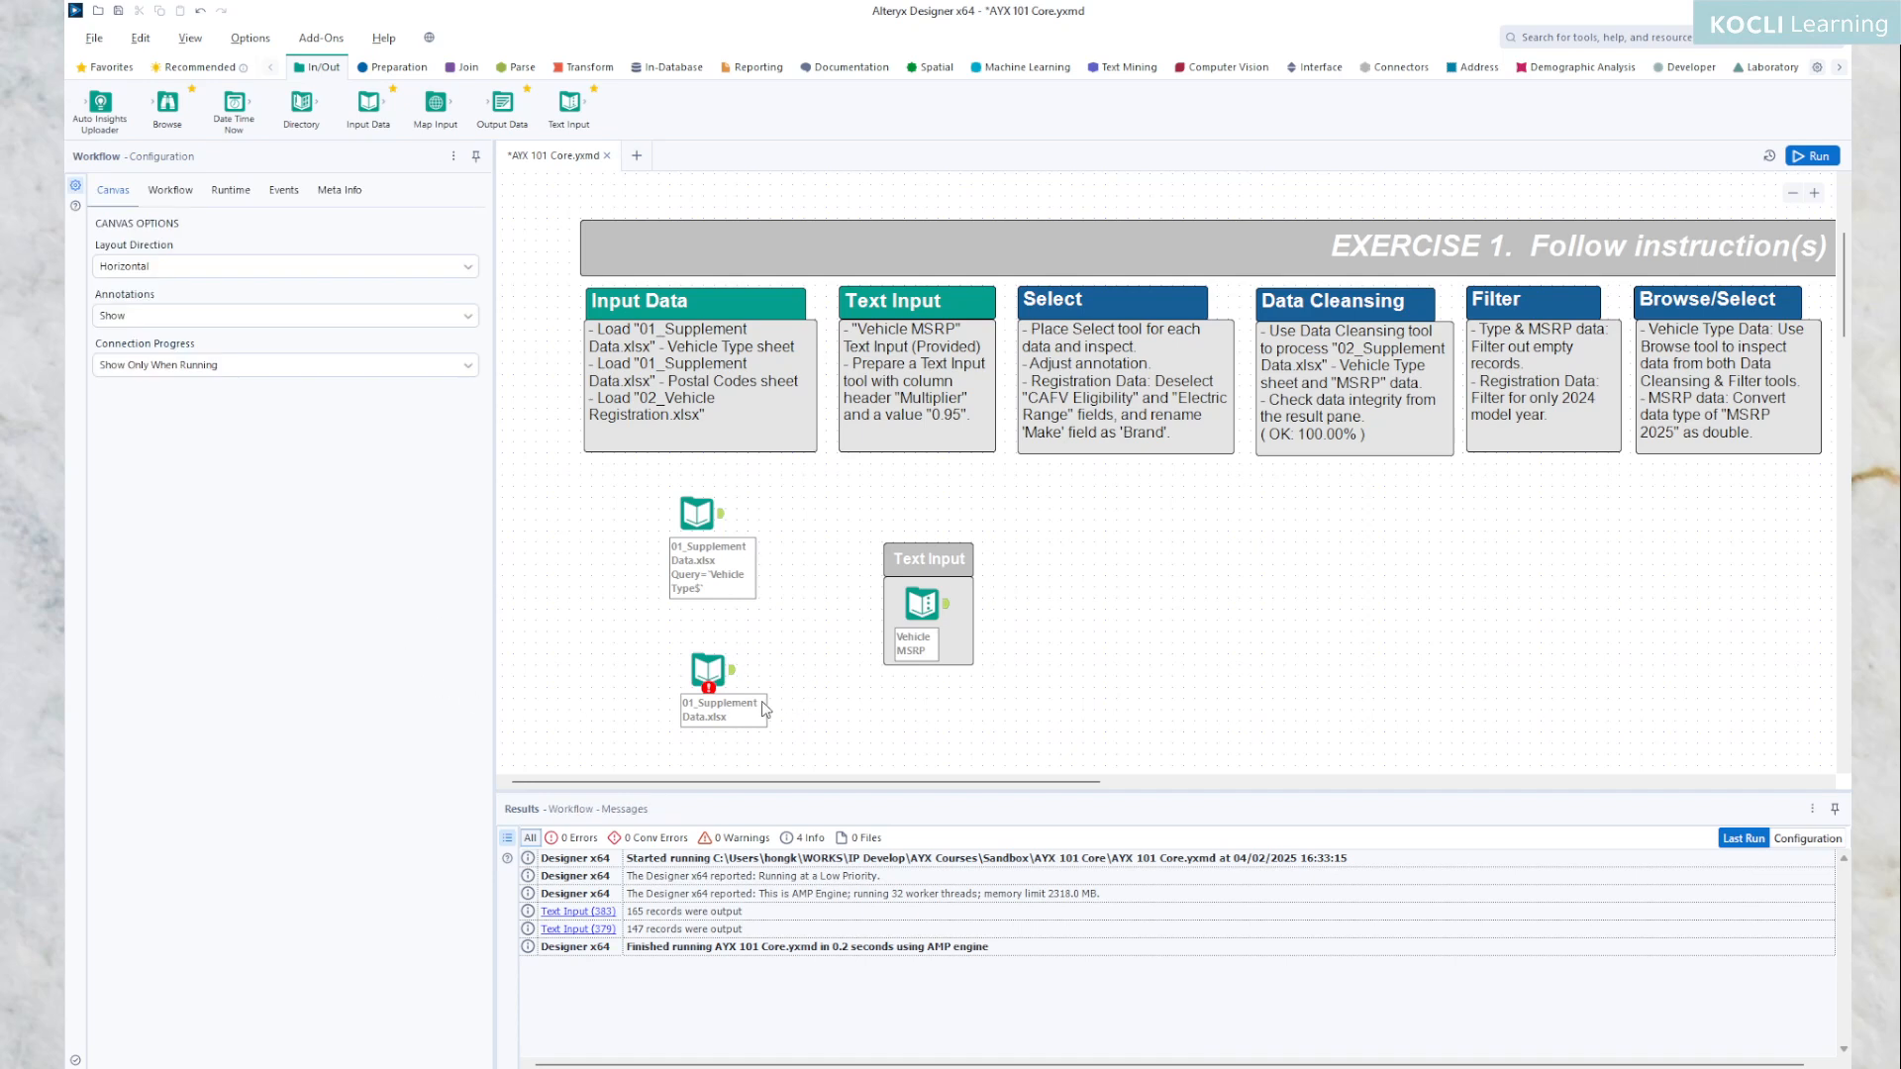
{"action": "left_click_drag", "start_coordinate": [807, 753], "coordinate": [662, 662]}
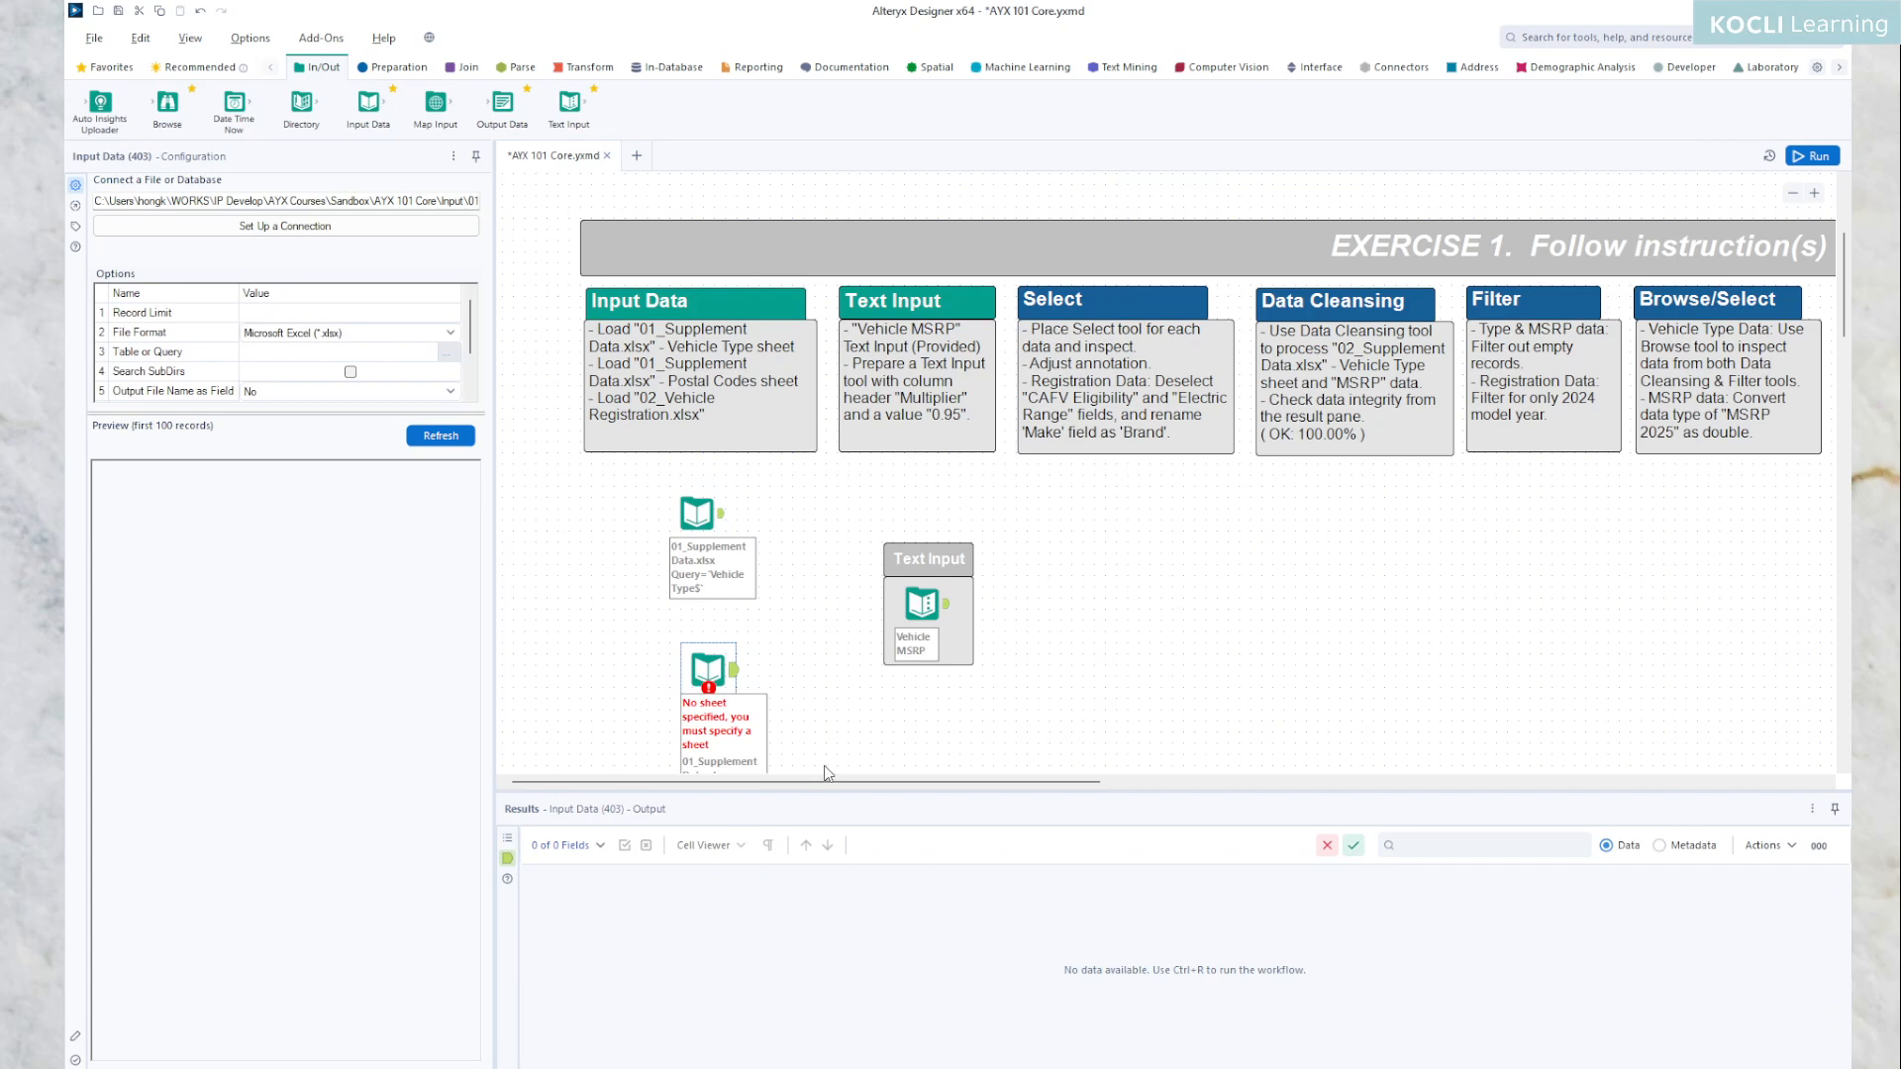
{"action": "key", "text": "Delete"}
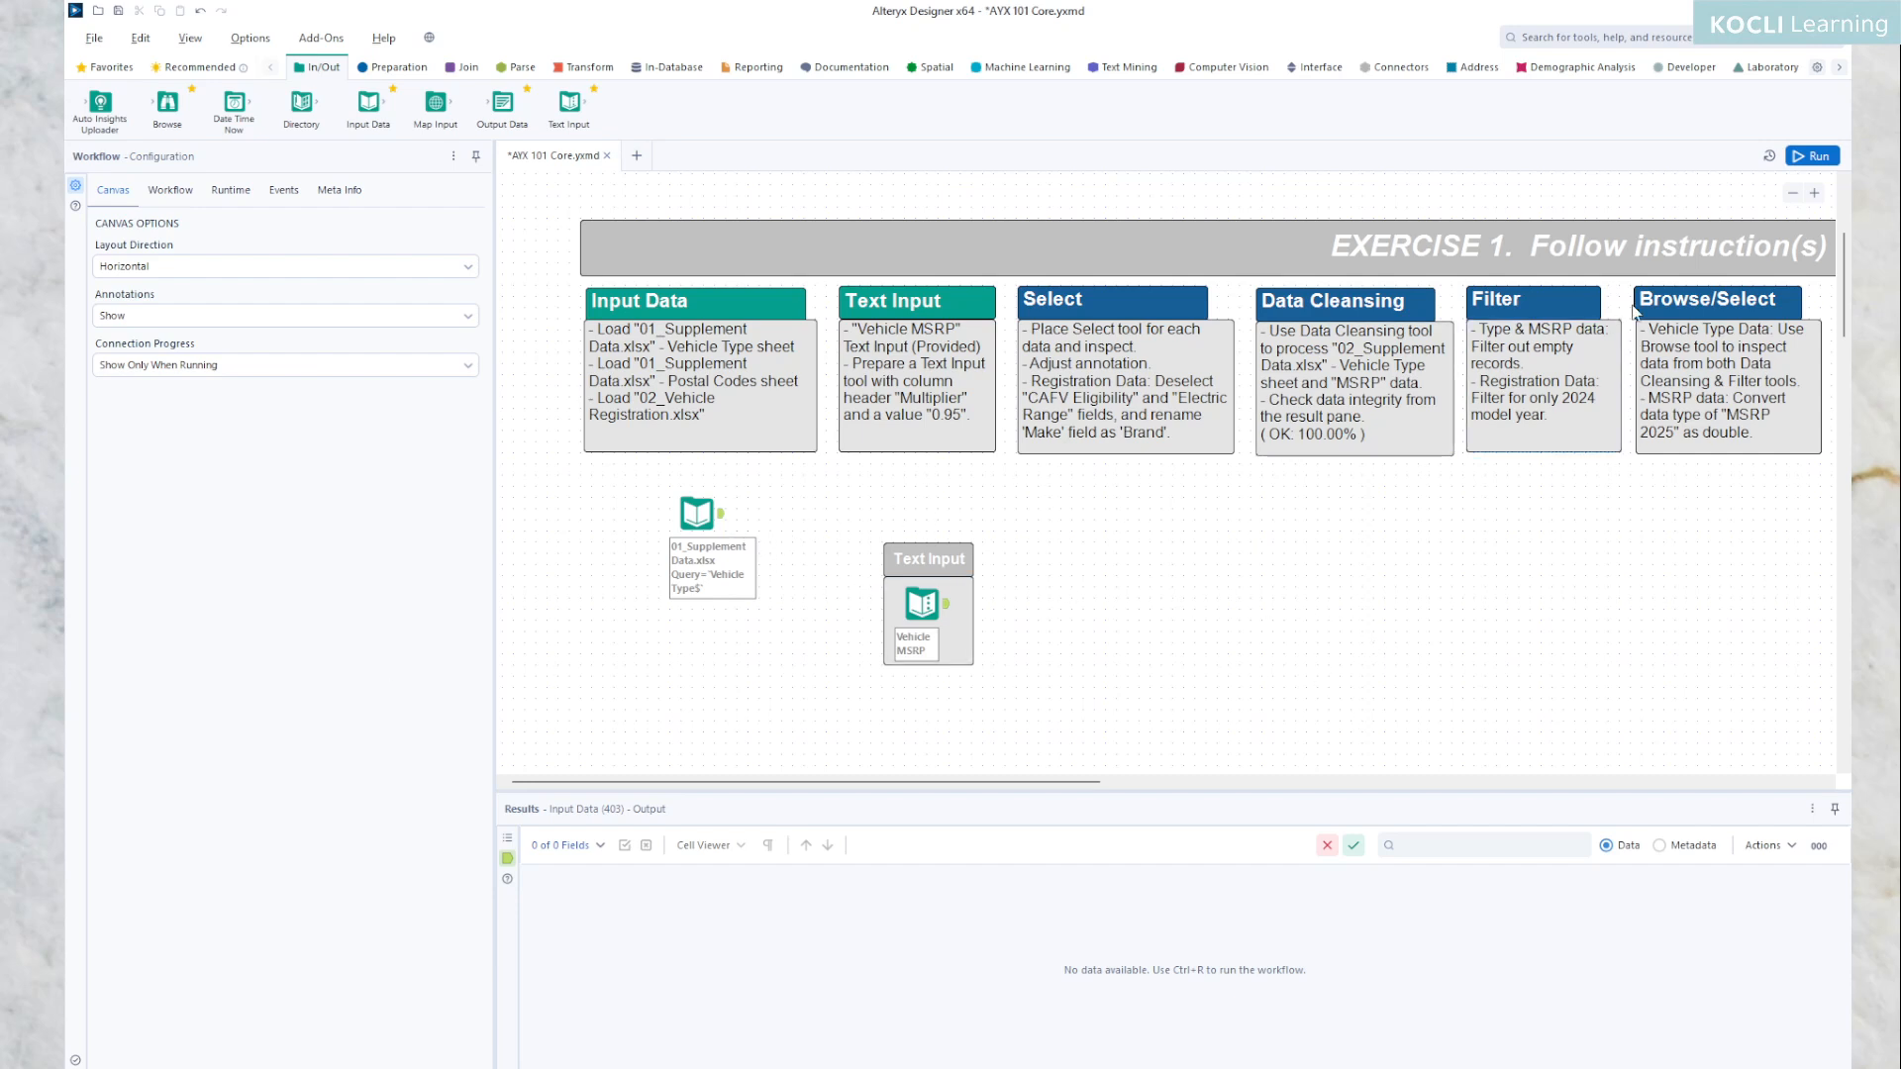
- Run the workflow and display the output records of the Vehicle Type input
{"action": "left_click", "coordinate": [1823, 164]}
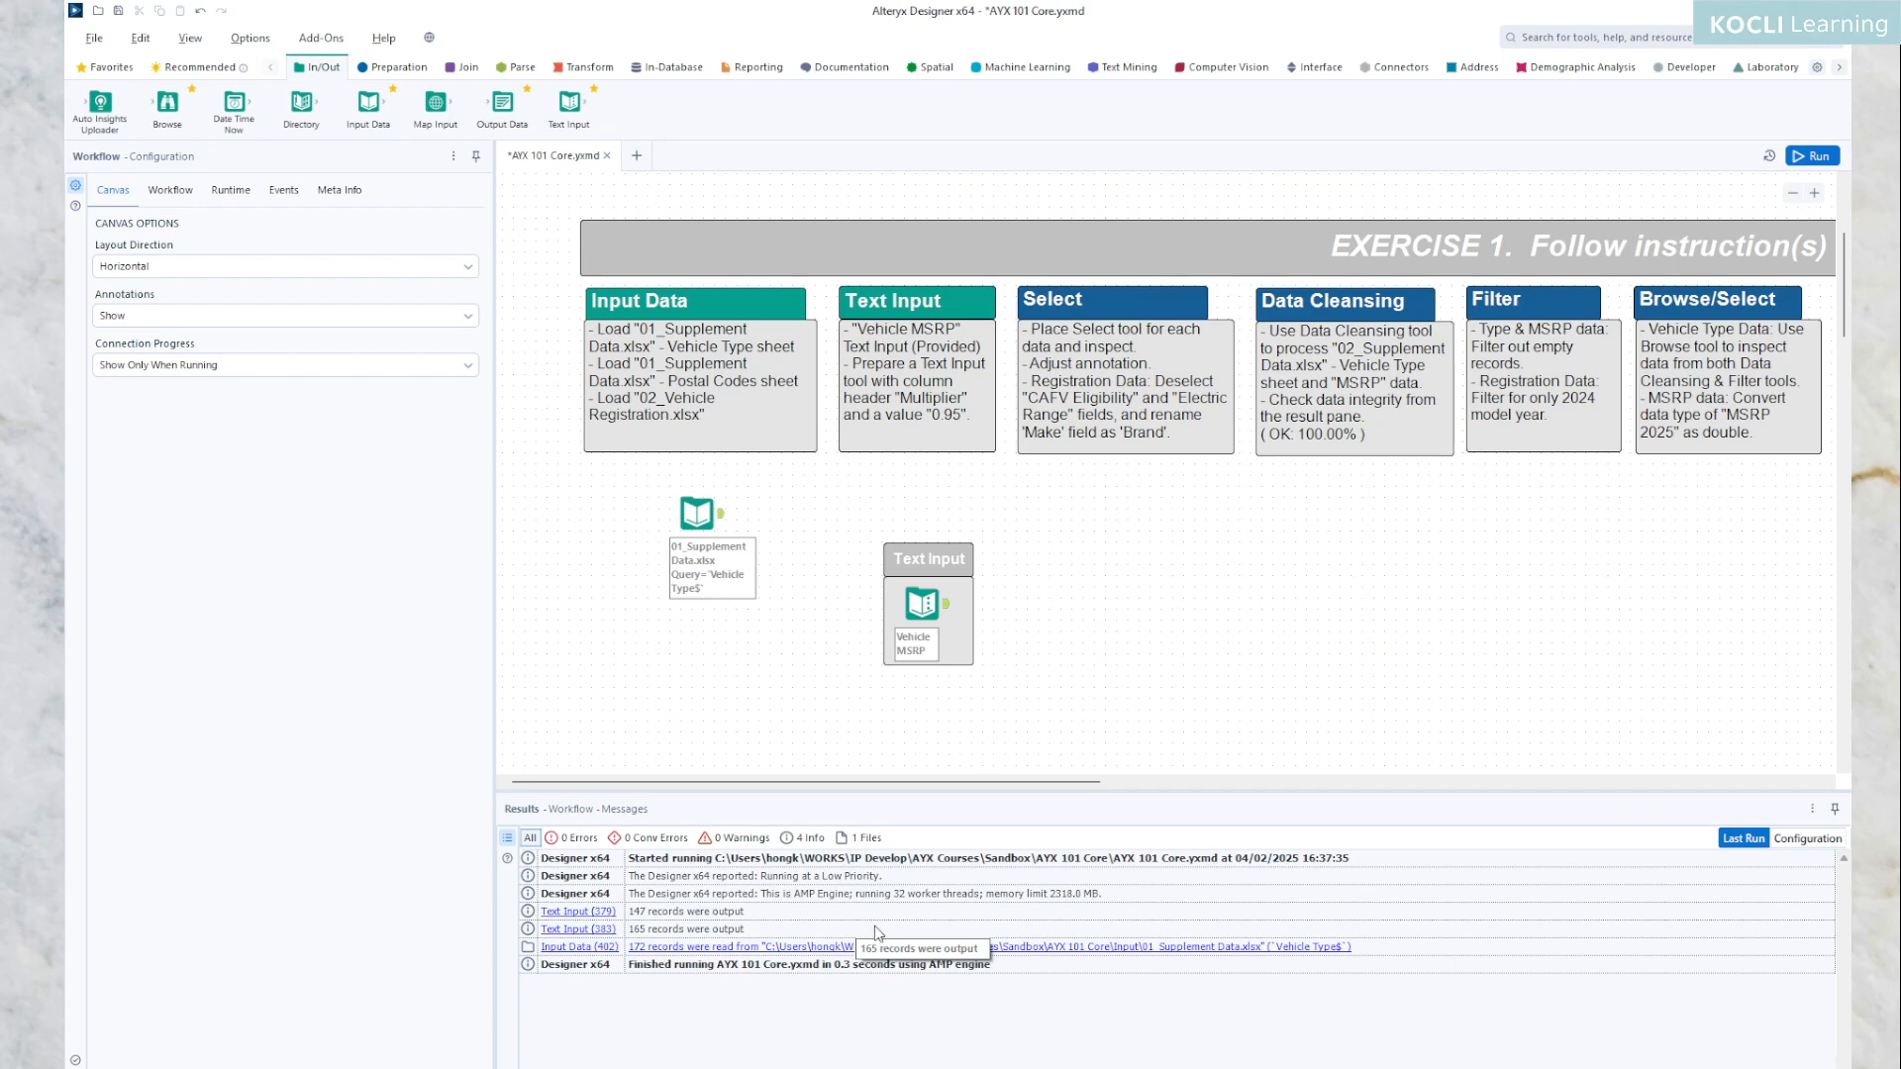
{"action": "left_click", "coordinate": [724, 521]}
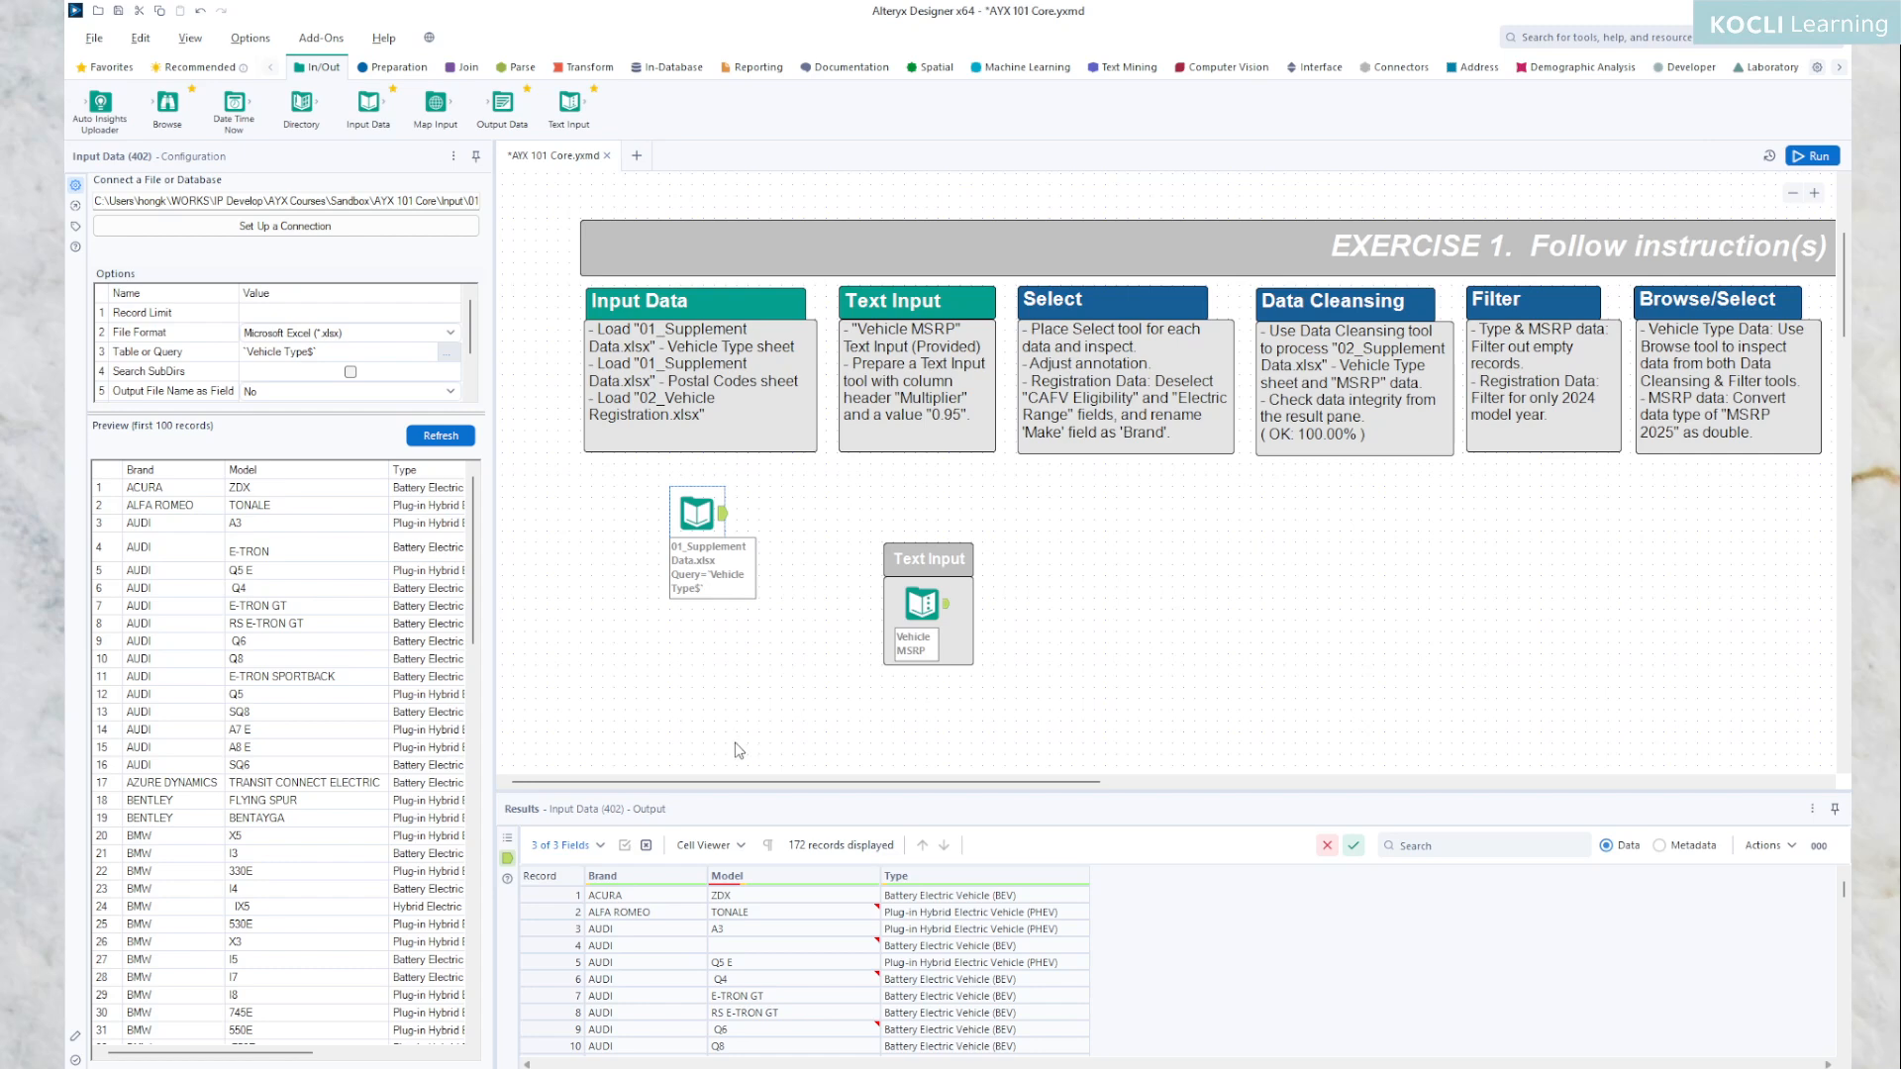
- Open 01_Supplement Data.xlsx in Excel from the Input folder and rerun the Alteryx workflow while the workbook is open
{"action": "mouse_move", "coordinate": [920, 1068]}
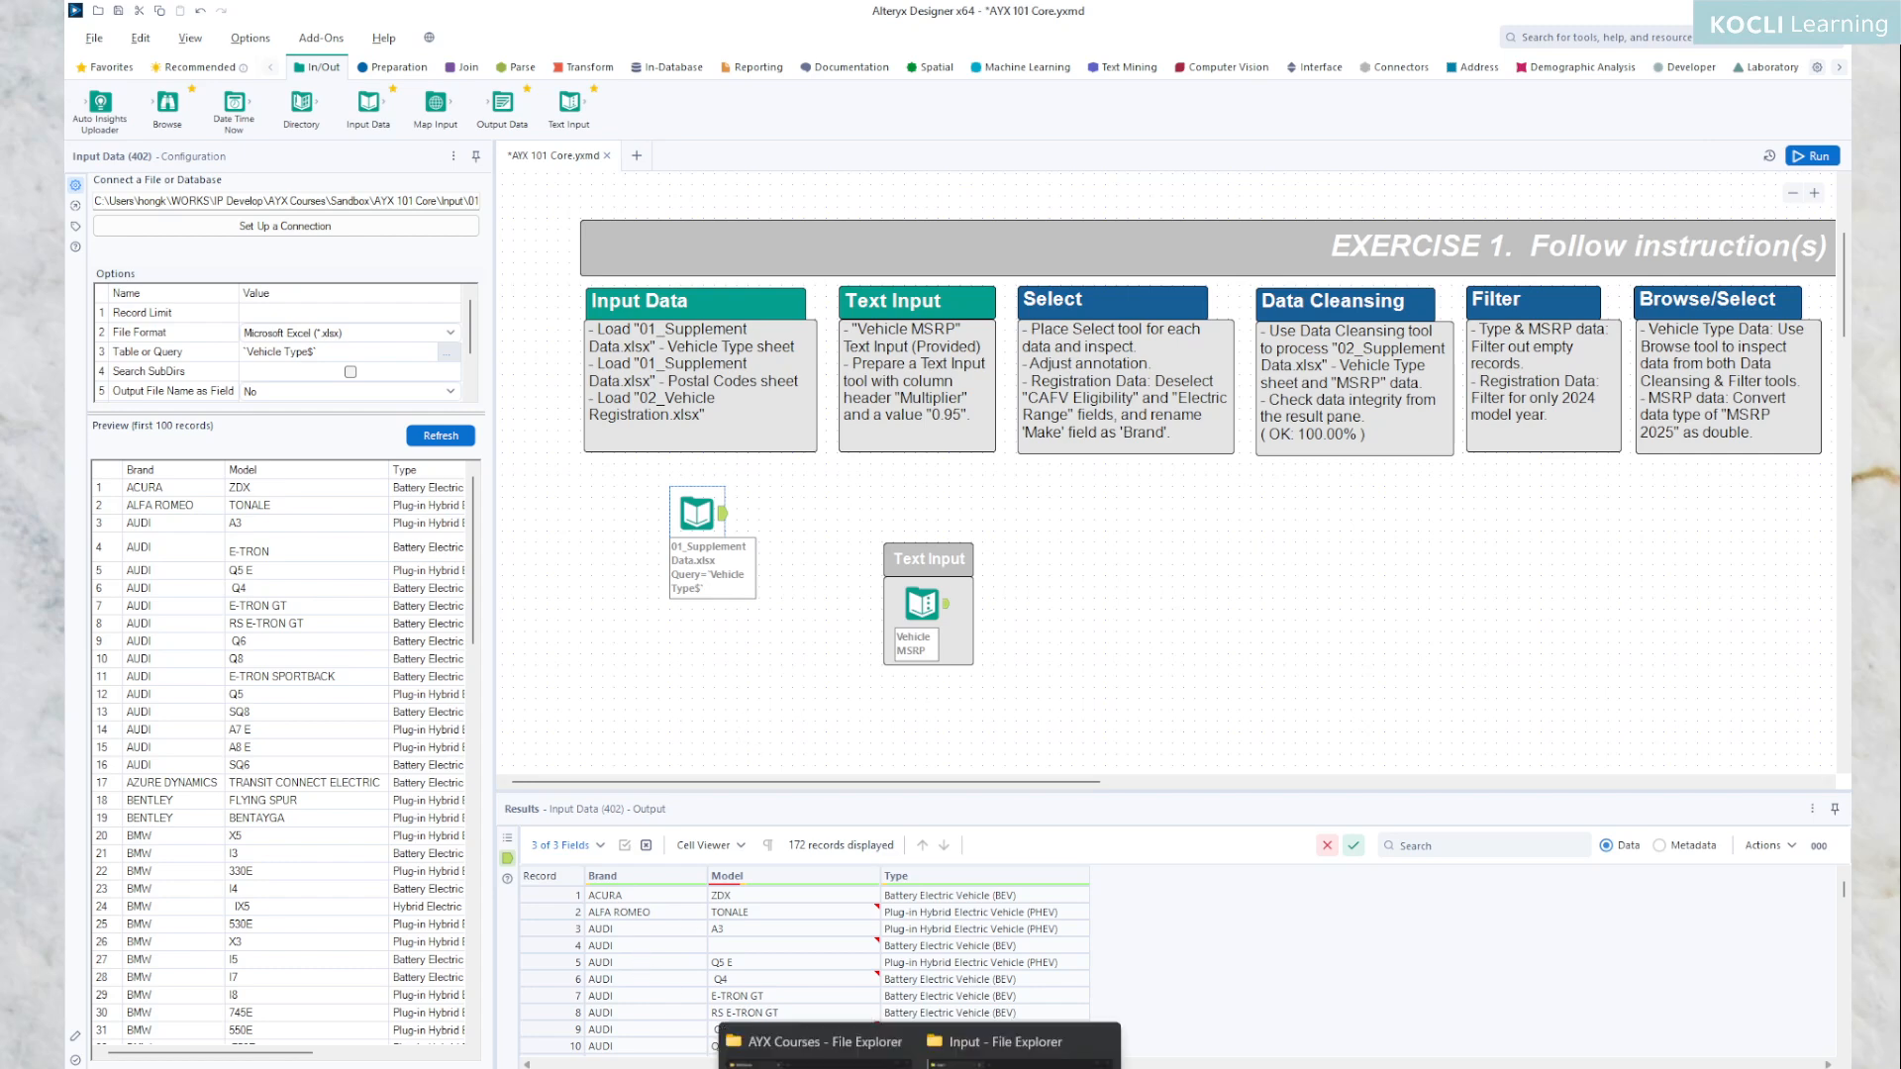
{"action": "left_click", "coordinate": [974, 996]}
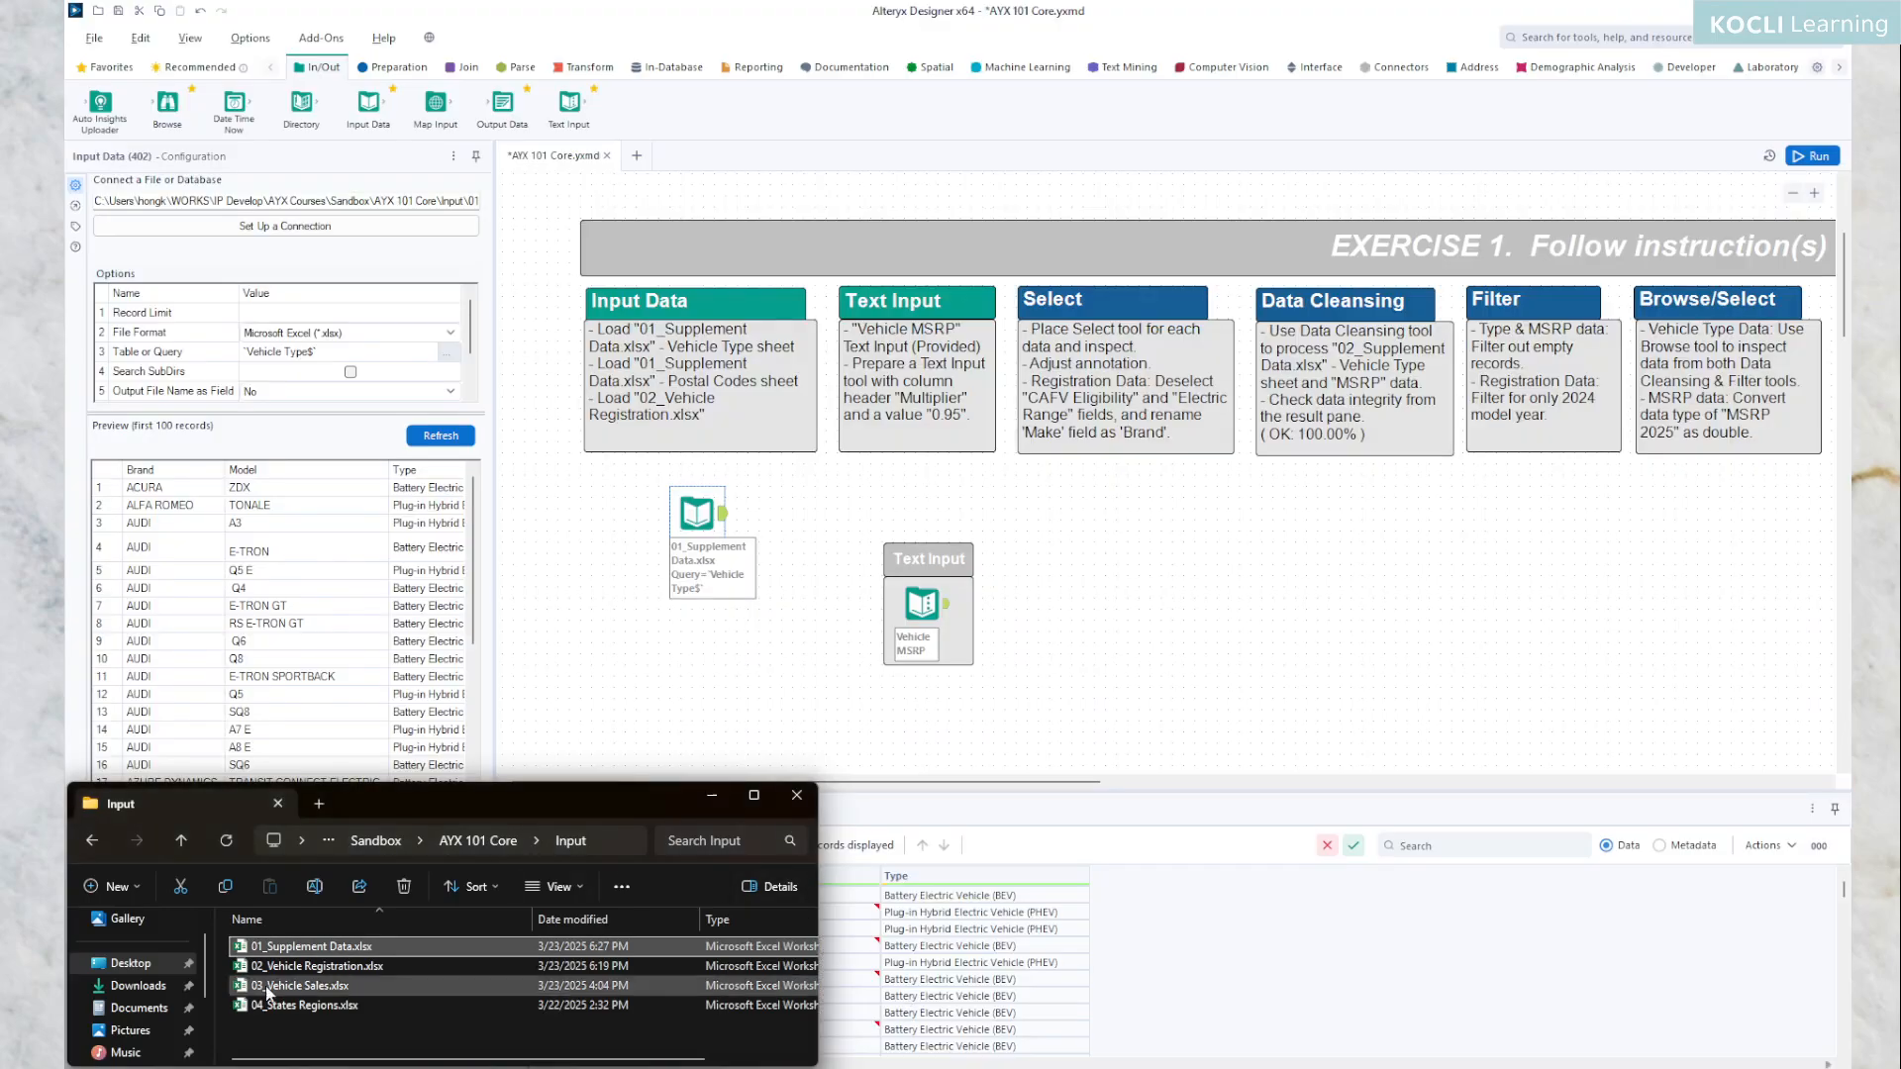
{"action": "double_click", "coordinate": [318, 949]}
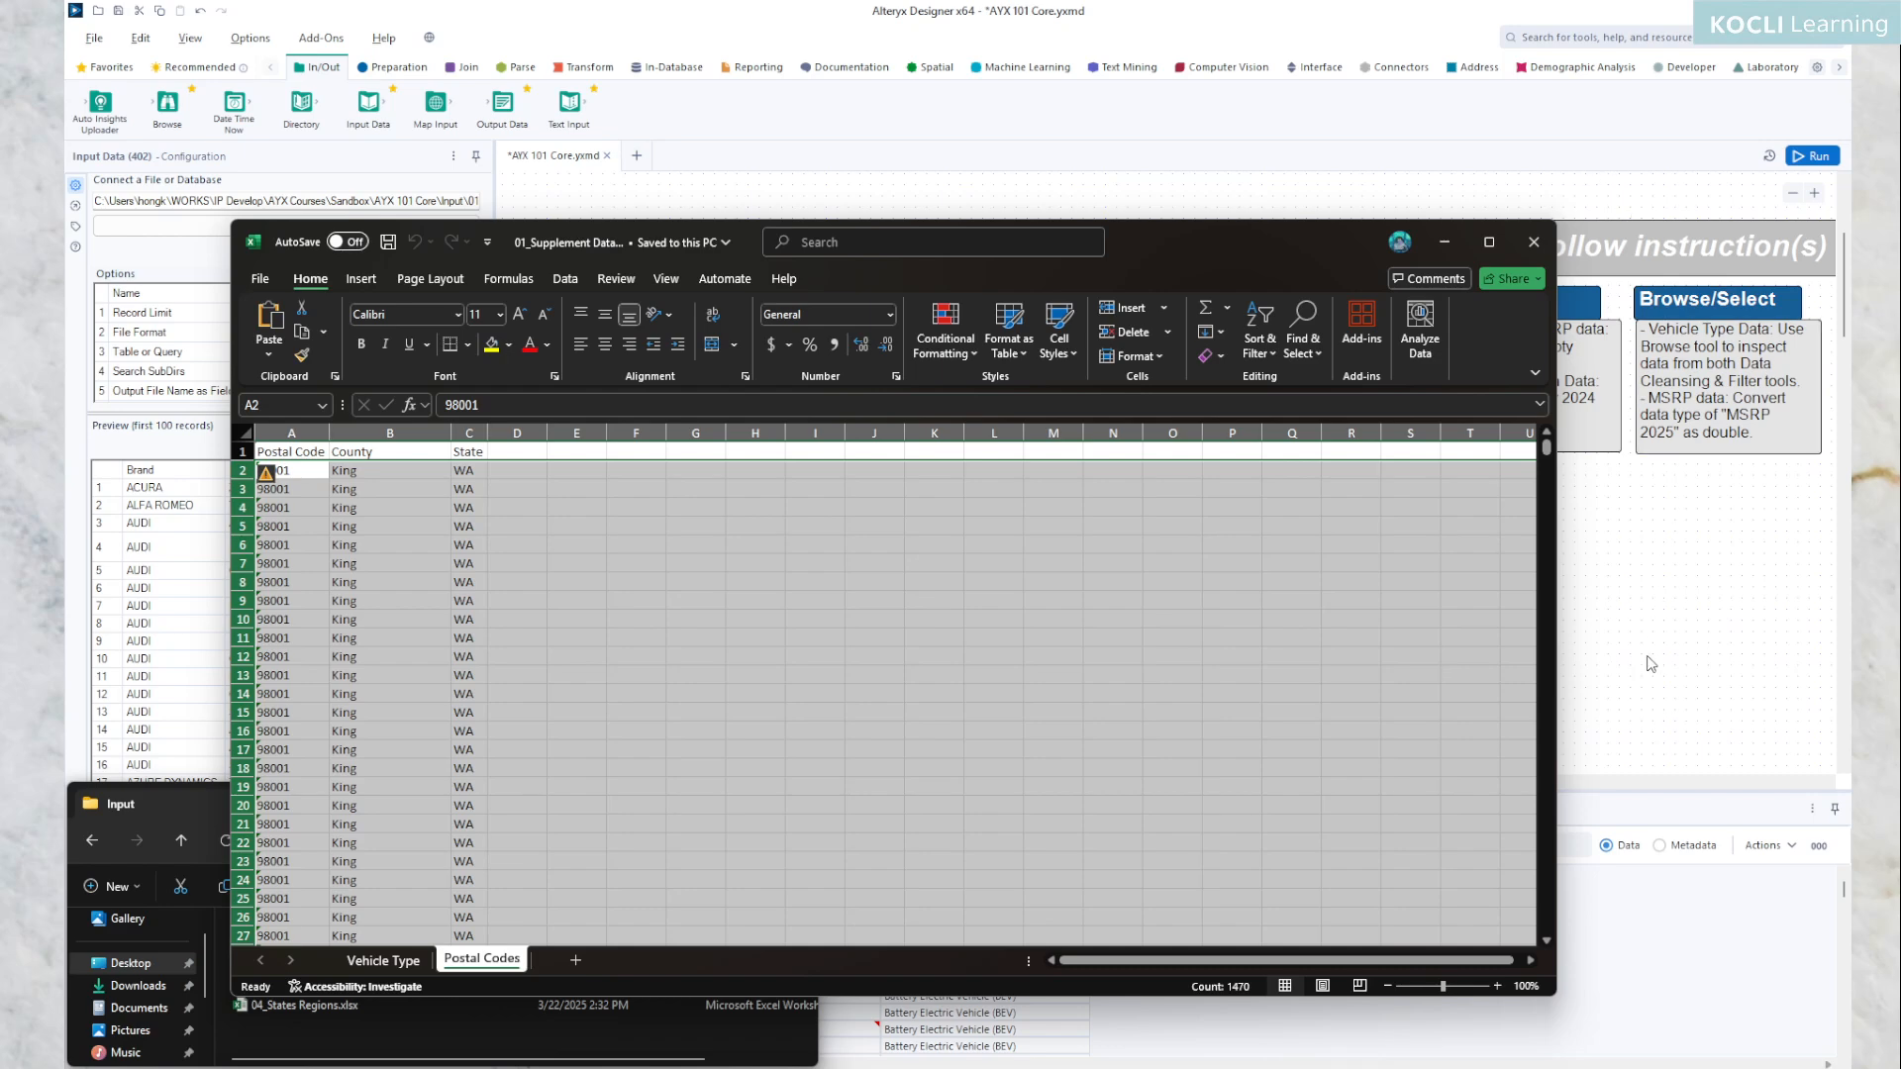
{"action": "left_click", "coordinate": [1714, 583]}
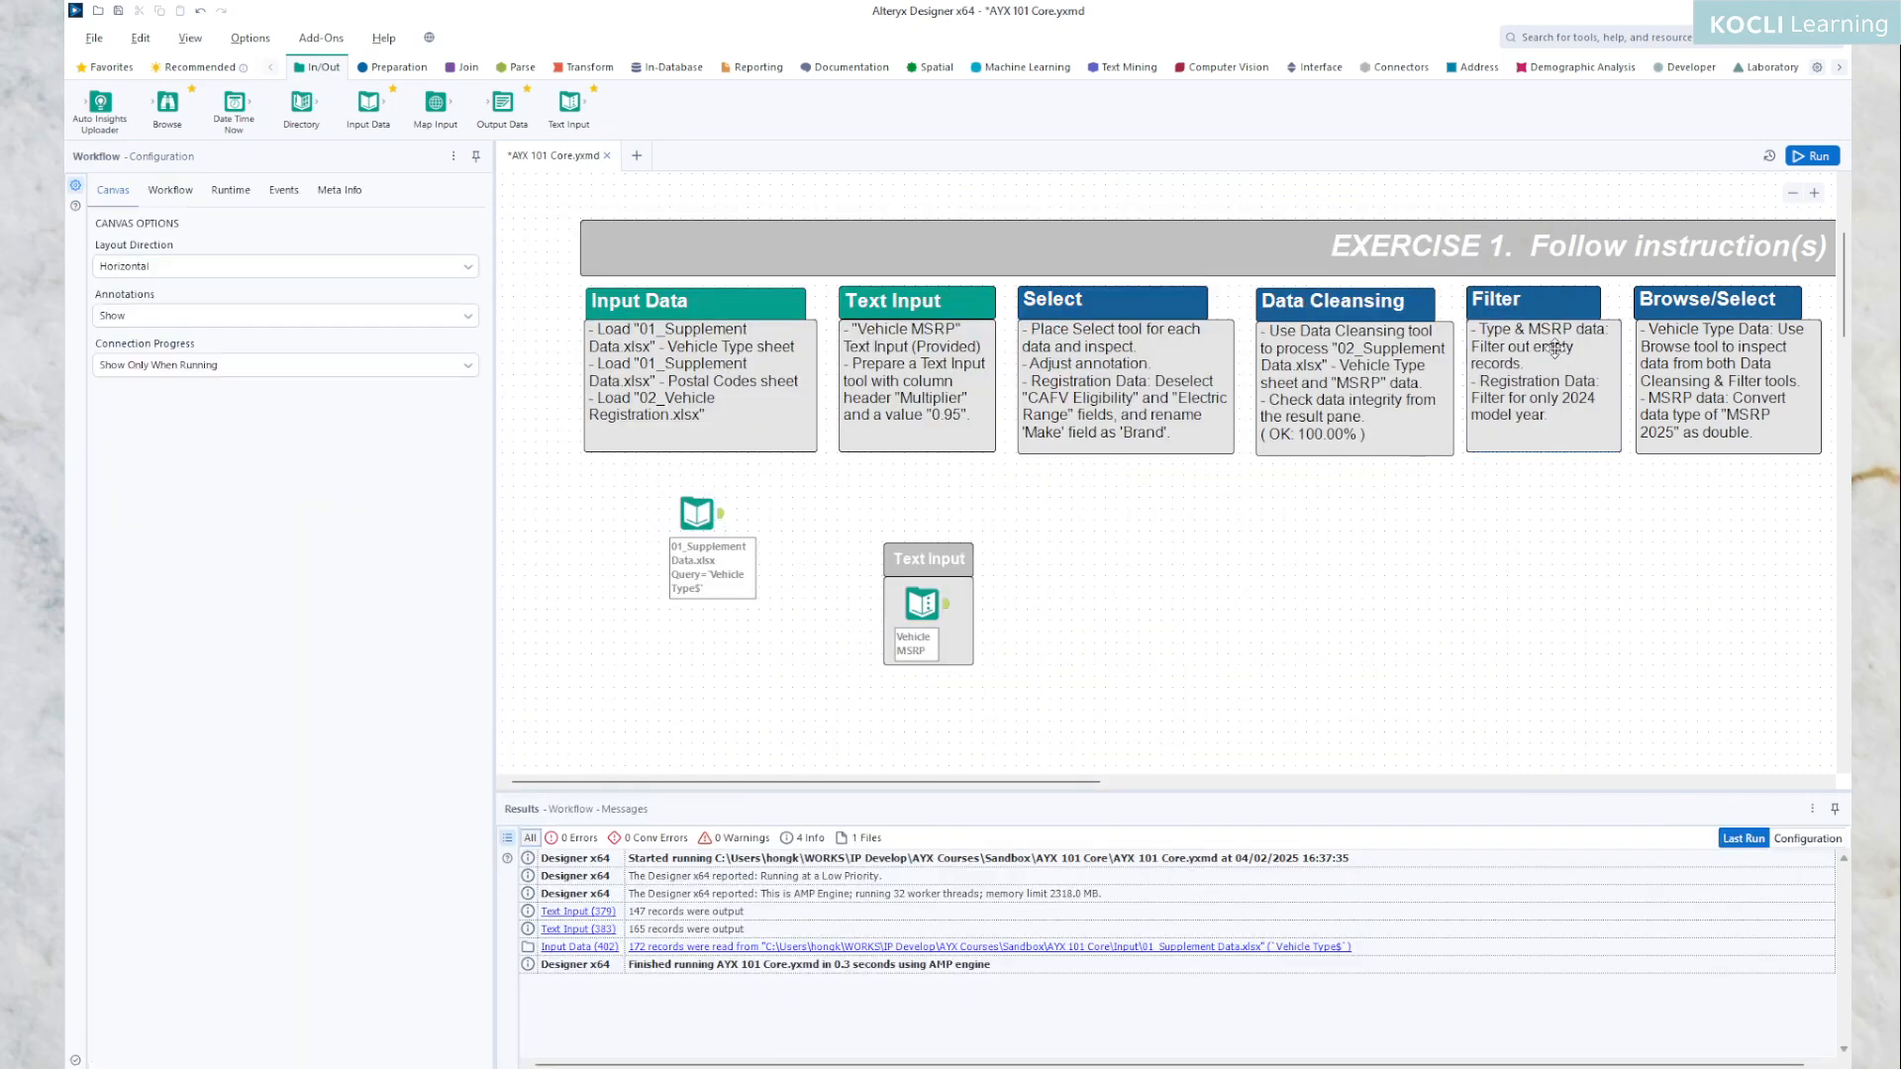
{"action": "left_click", "coordinate": [1817, 156]}
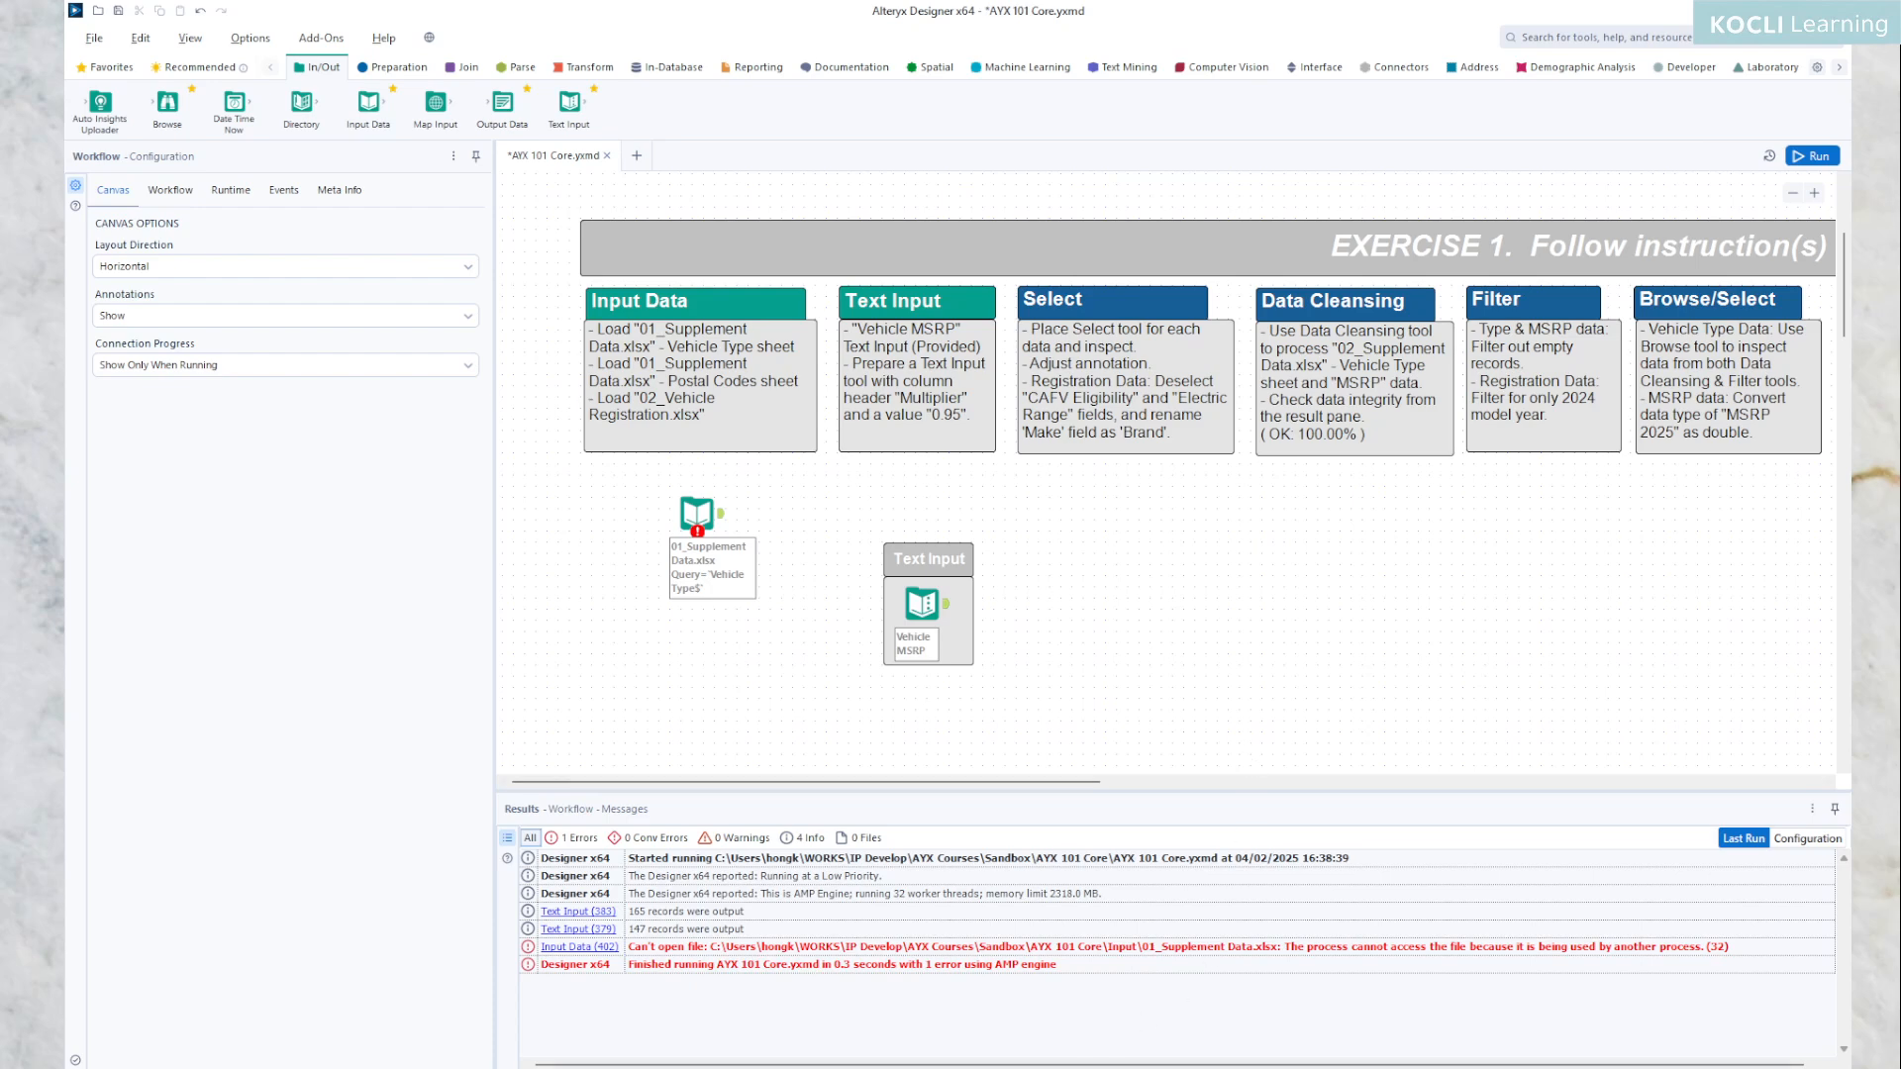
- Switch to Excel and close the 01_Supplement Data.xlsx workbook
{"action": "mouse_move", "coordinate": [1099, 1066]}
{"action": "left_click", "coordinate": [1101, 1020]}
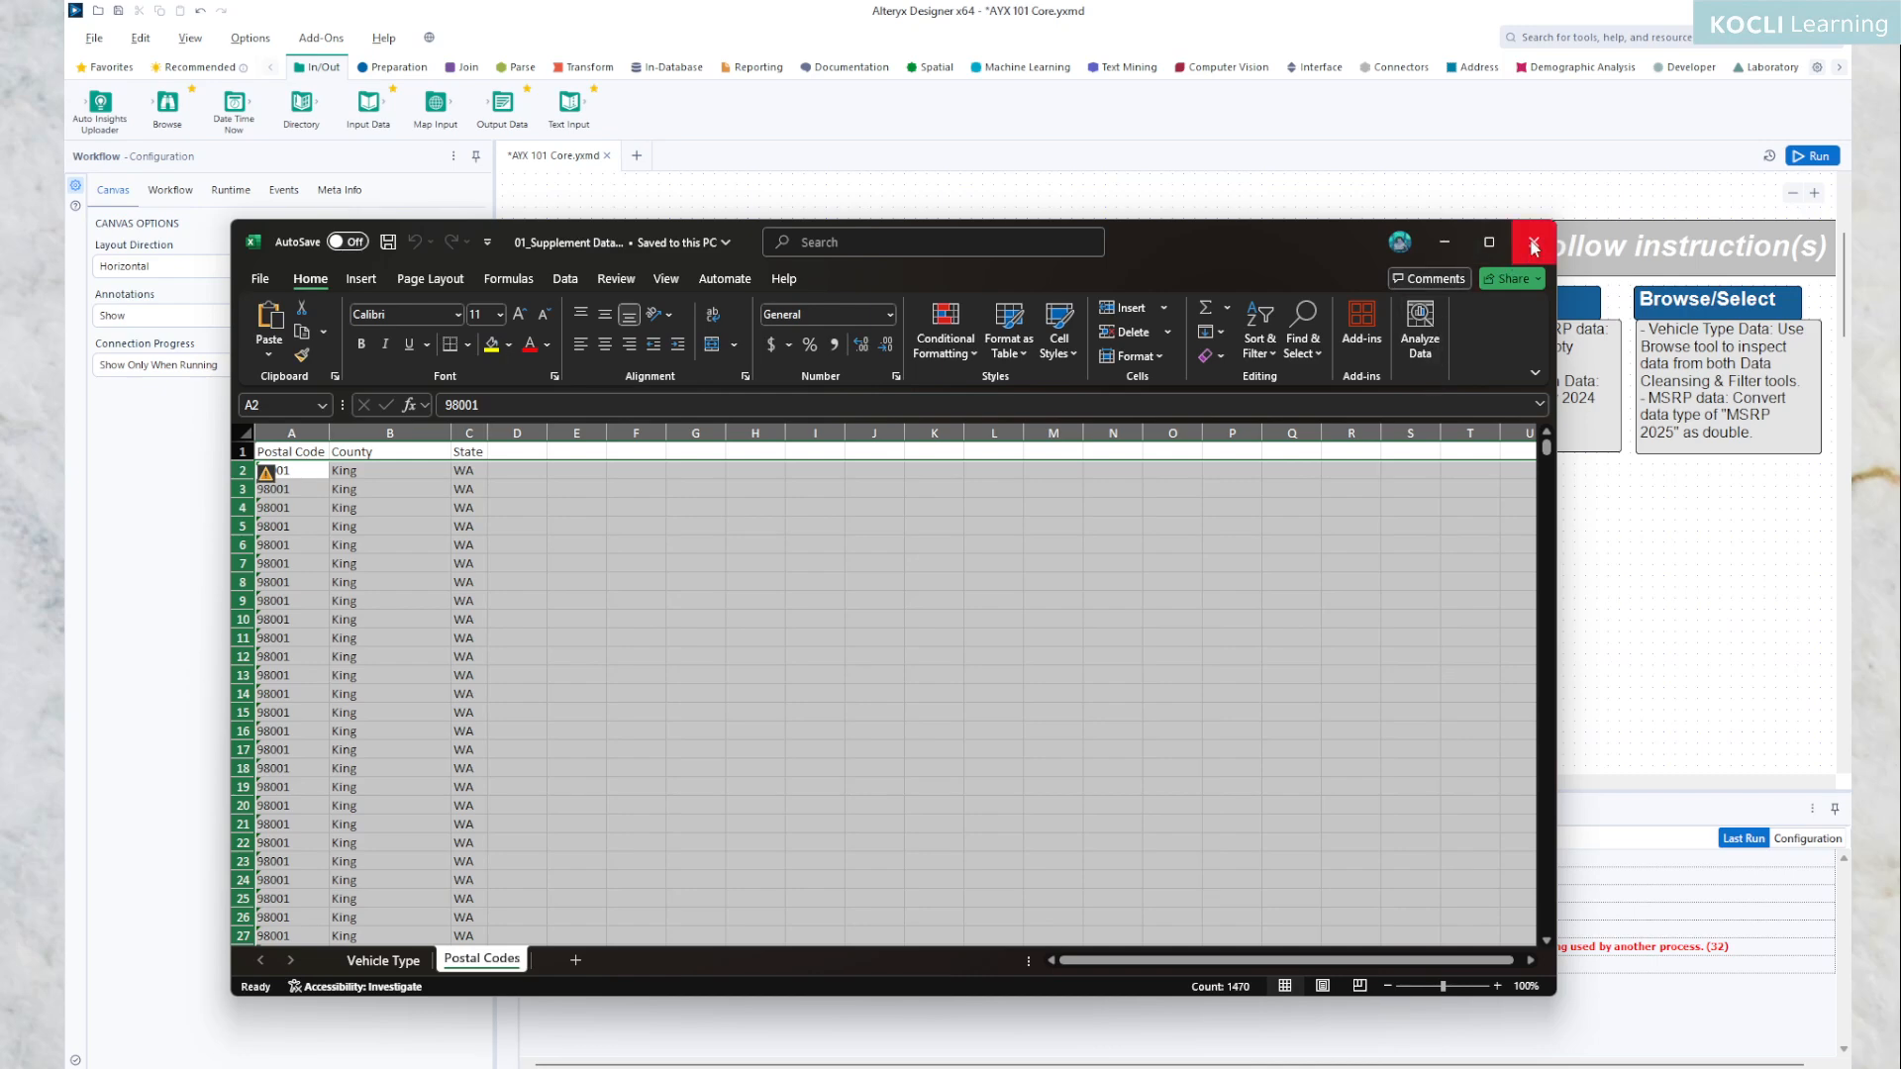
{"action": "left_click", "coordinate": [1532, 246]}
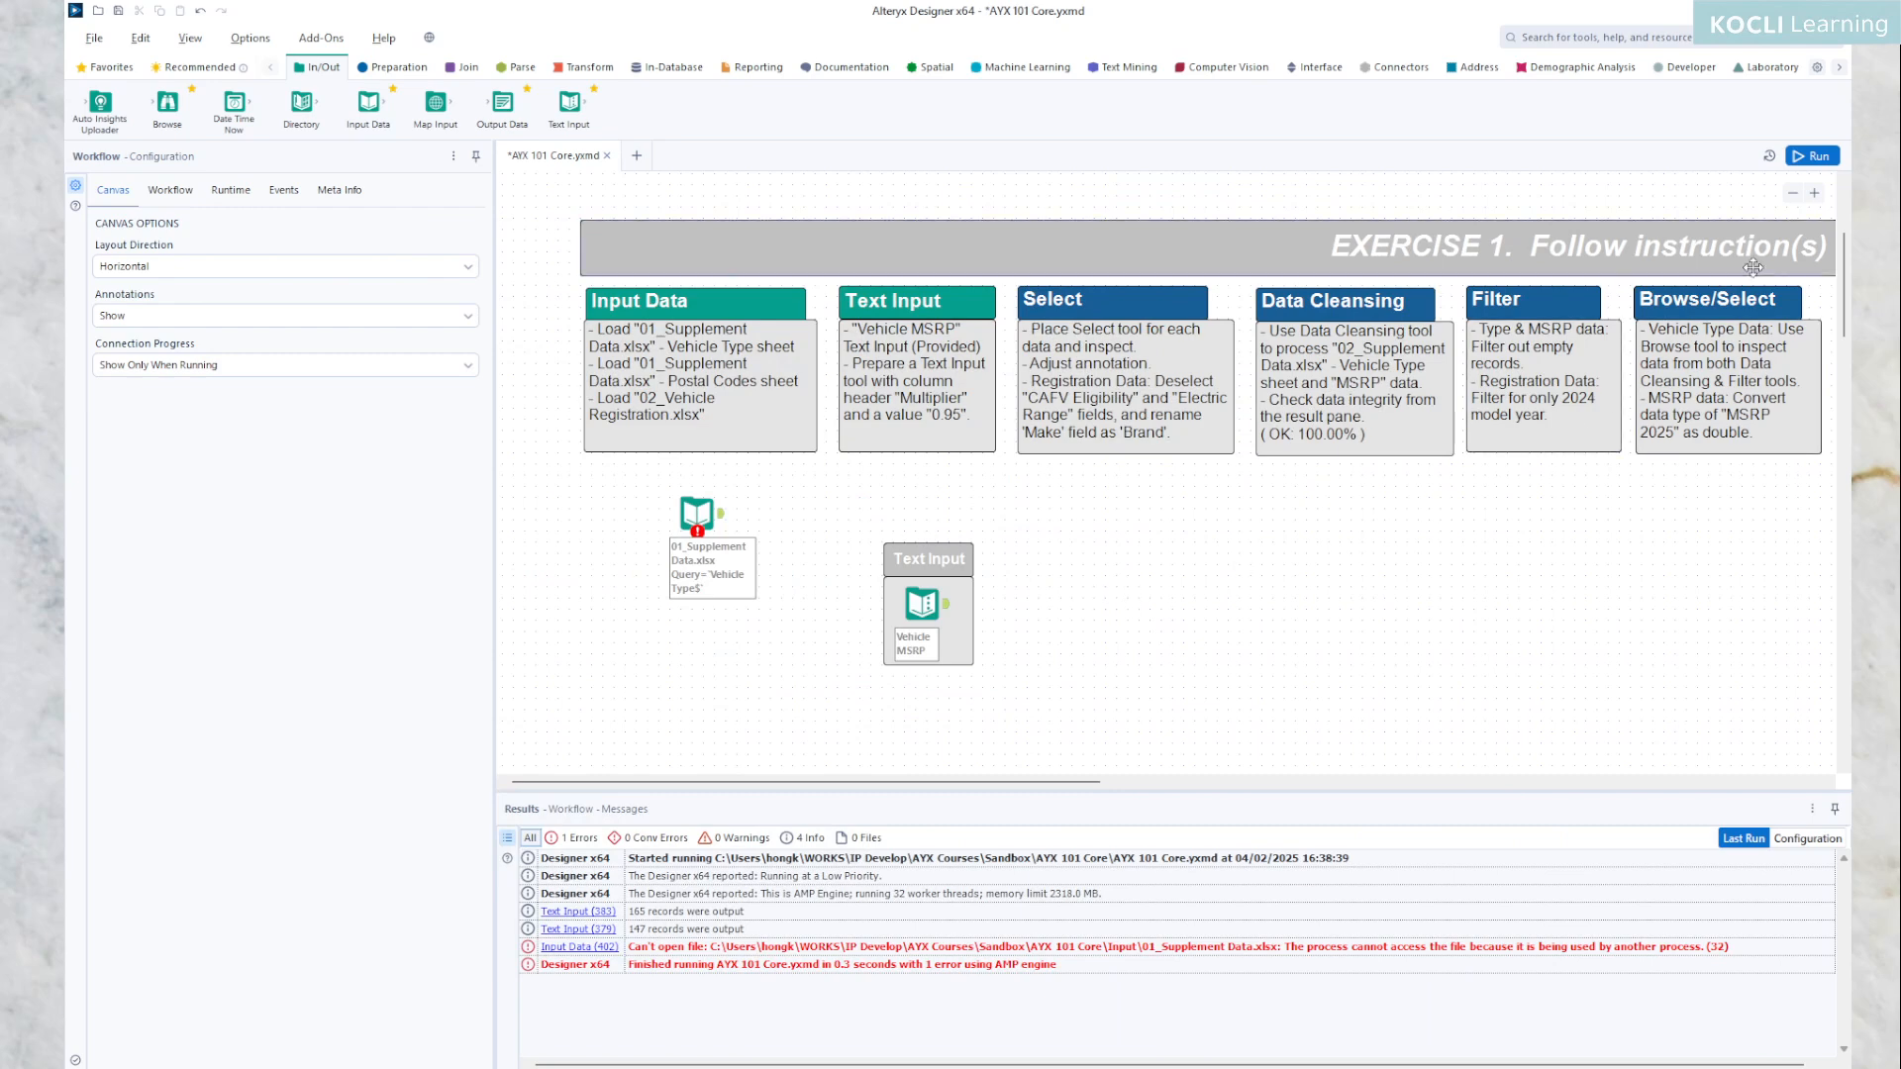
- Rerun the workflow, open the Vehicle Type input's configuration and output records, and enlarge its options area to show every setting
{"action": "left_click", "coordinate": [1813, 157]}
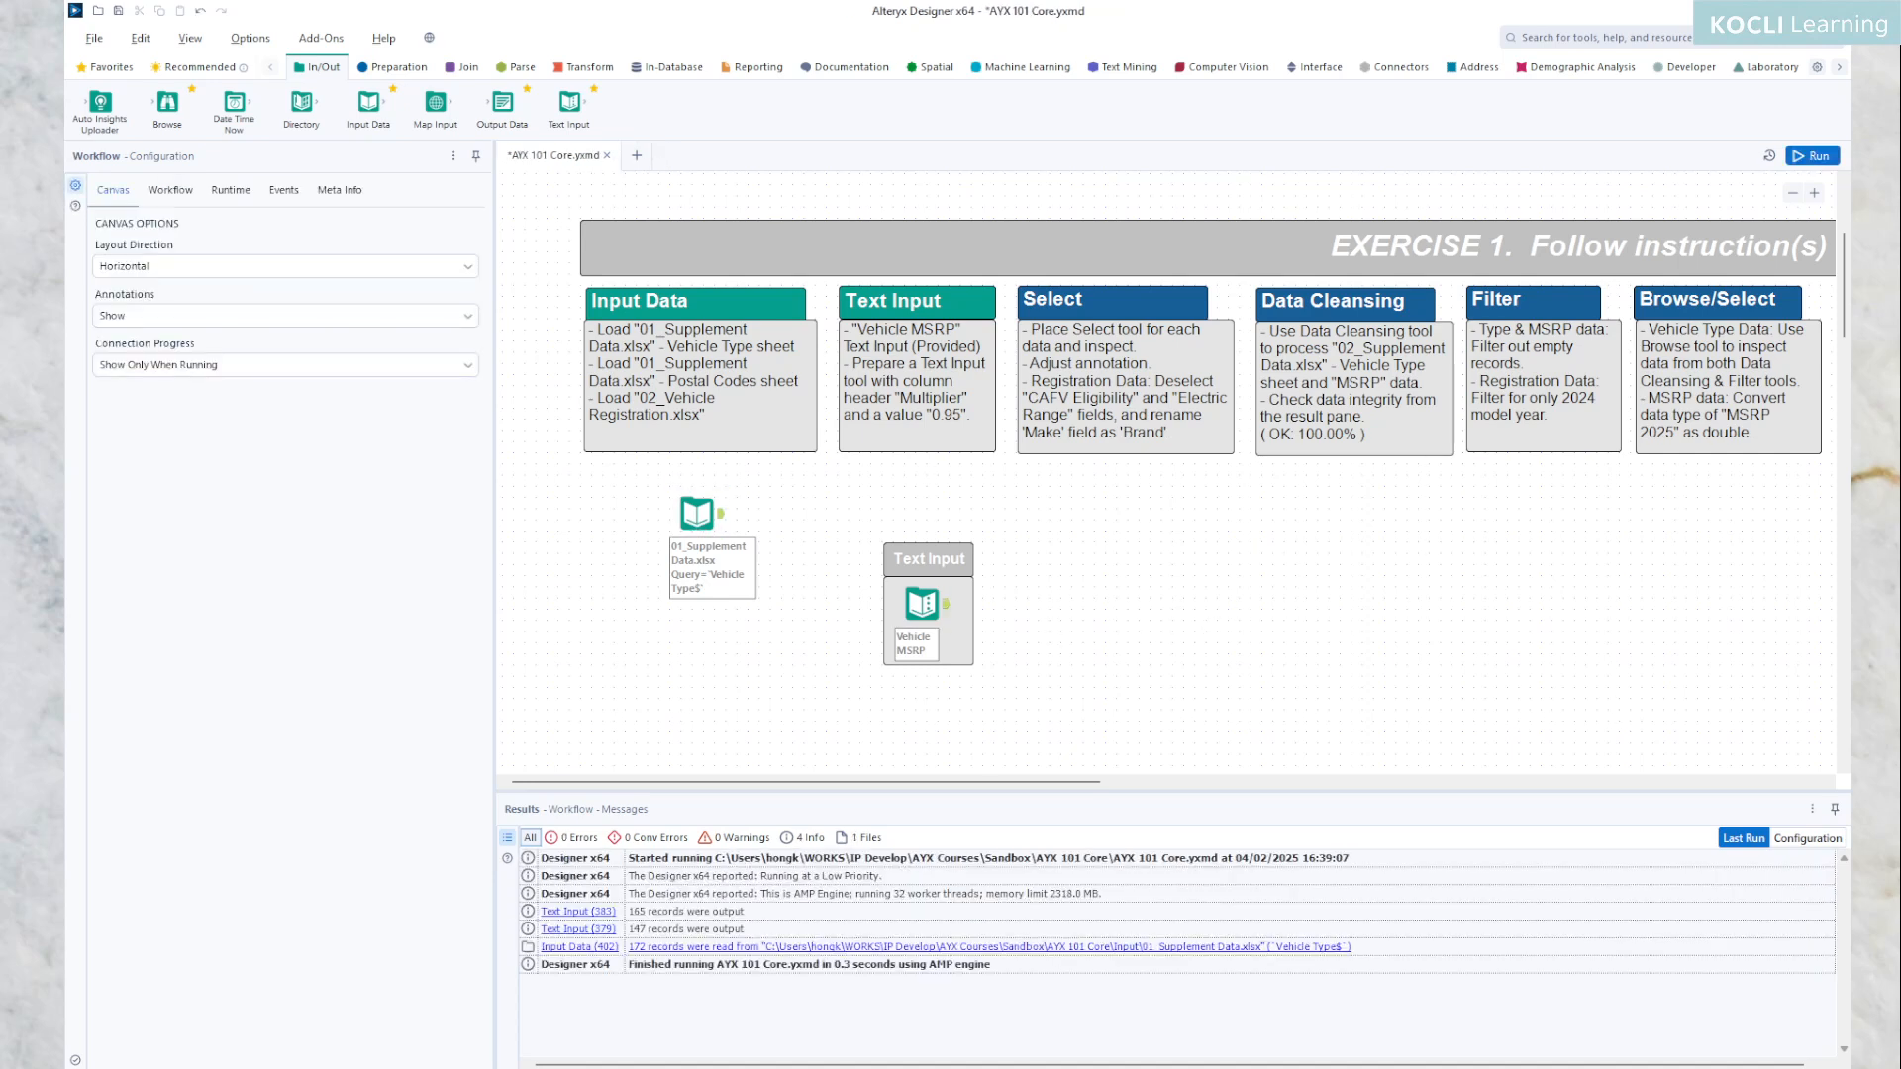
{"action": "left_click", "coordinate": [720, 524]}
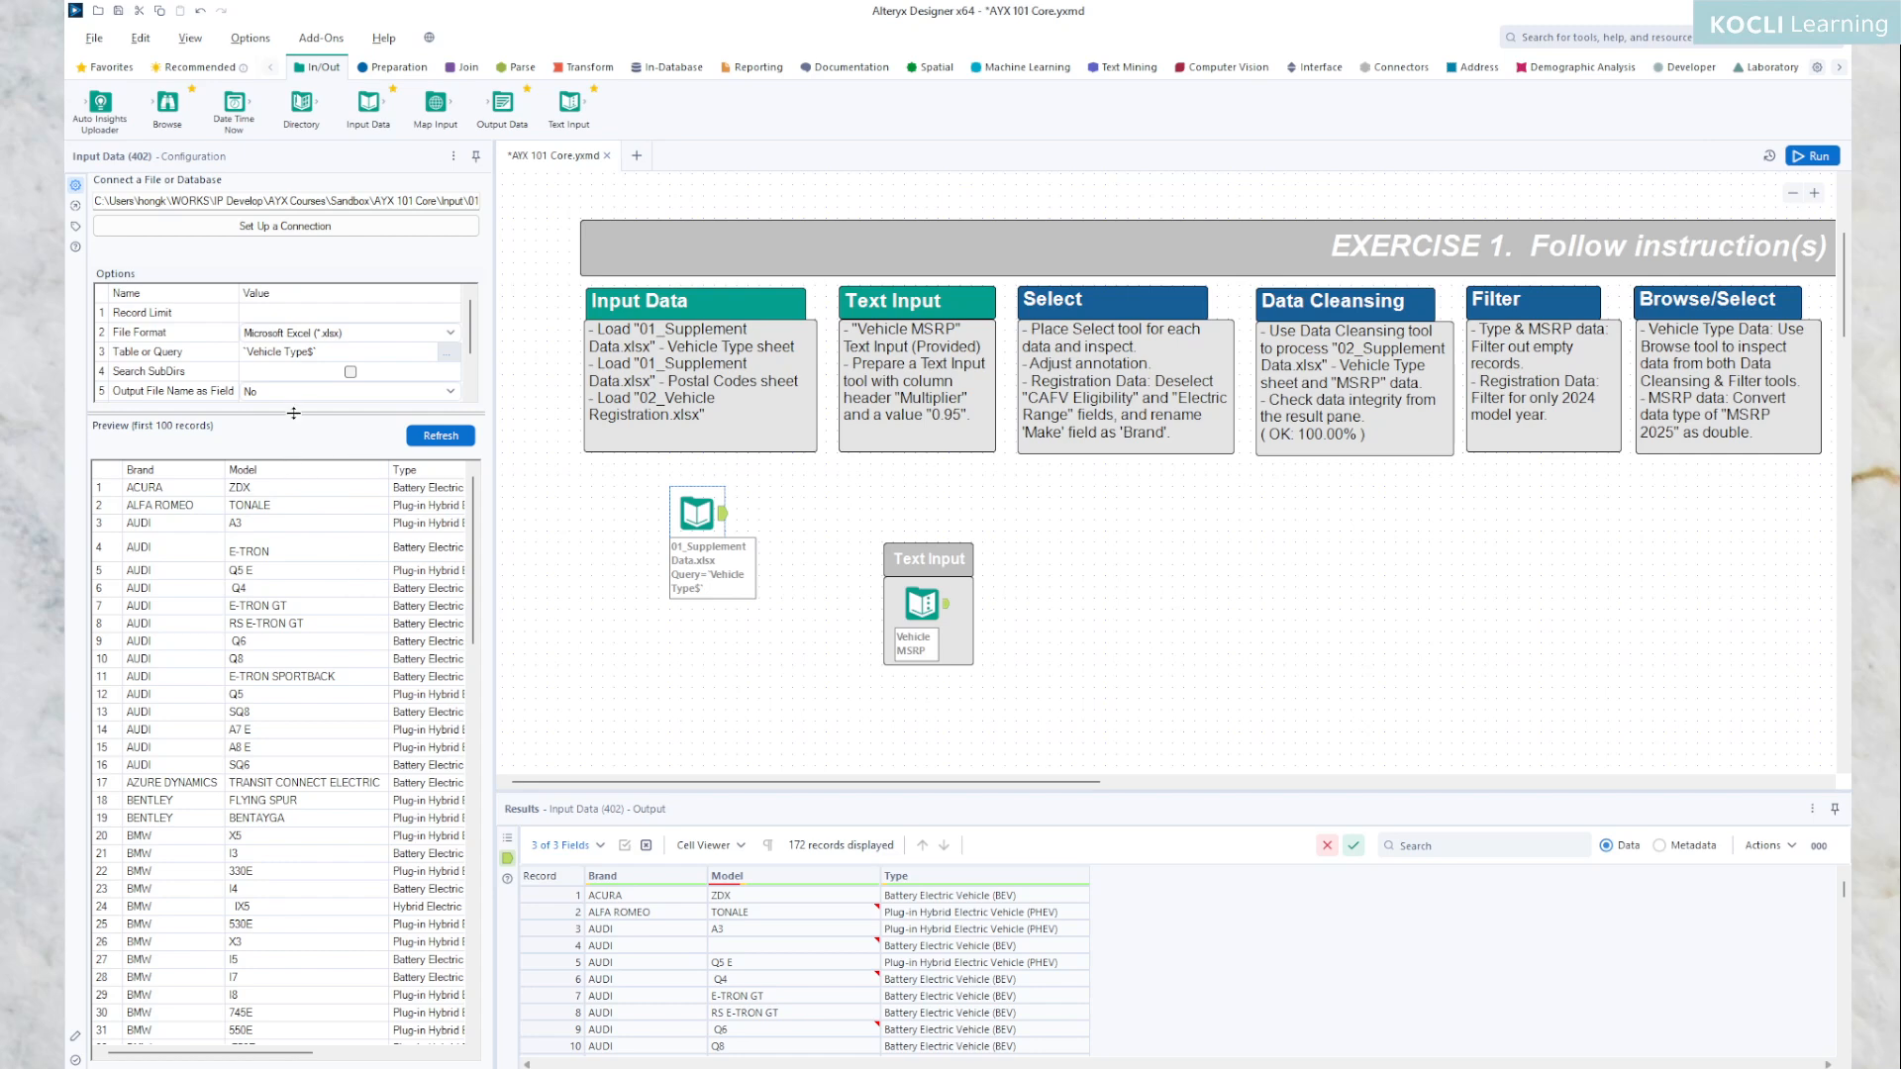
{"action": "left_click_drag", "start_coordinate": [292, 412], "coordinate": [288, 523]}
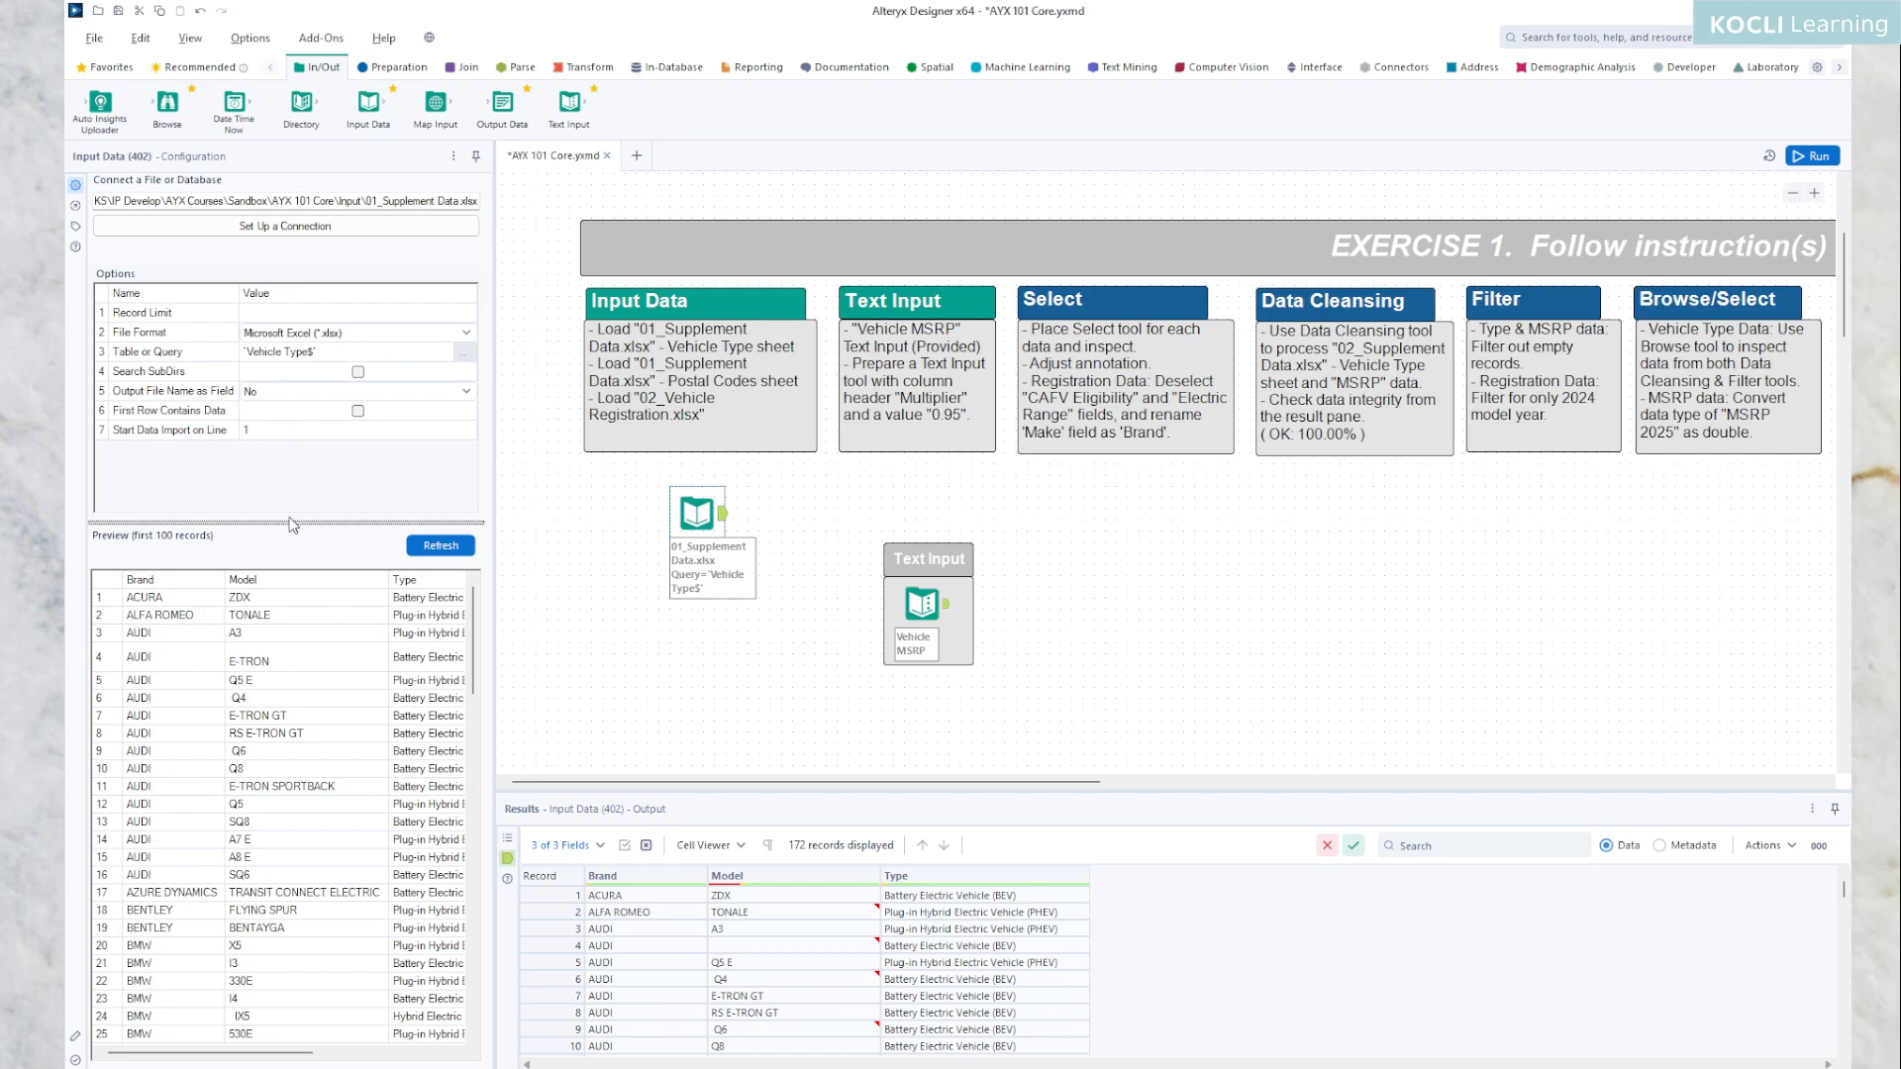
{"action": "left_click_drag", "start_coordinate": [288, 523], "coordinate": [292, 487]}
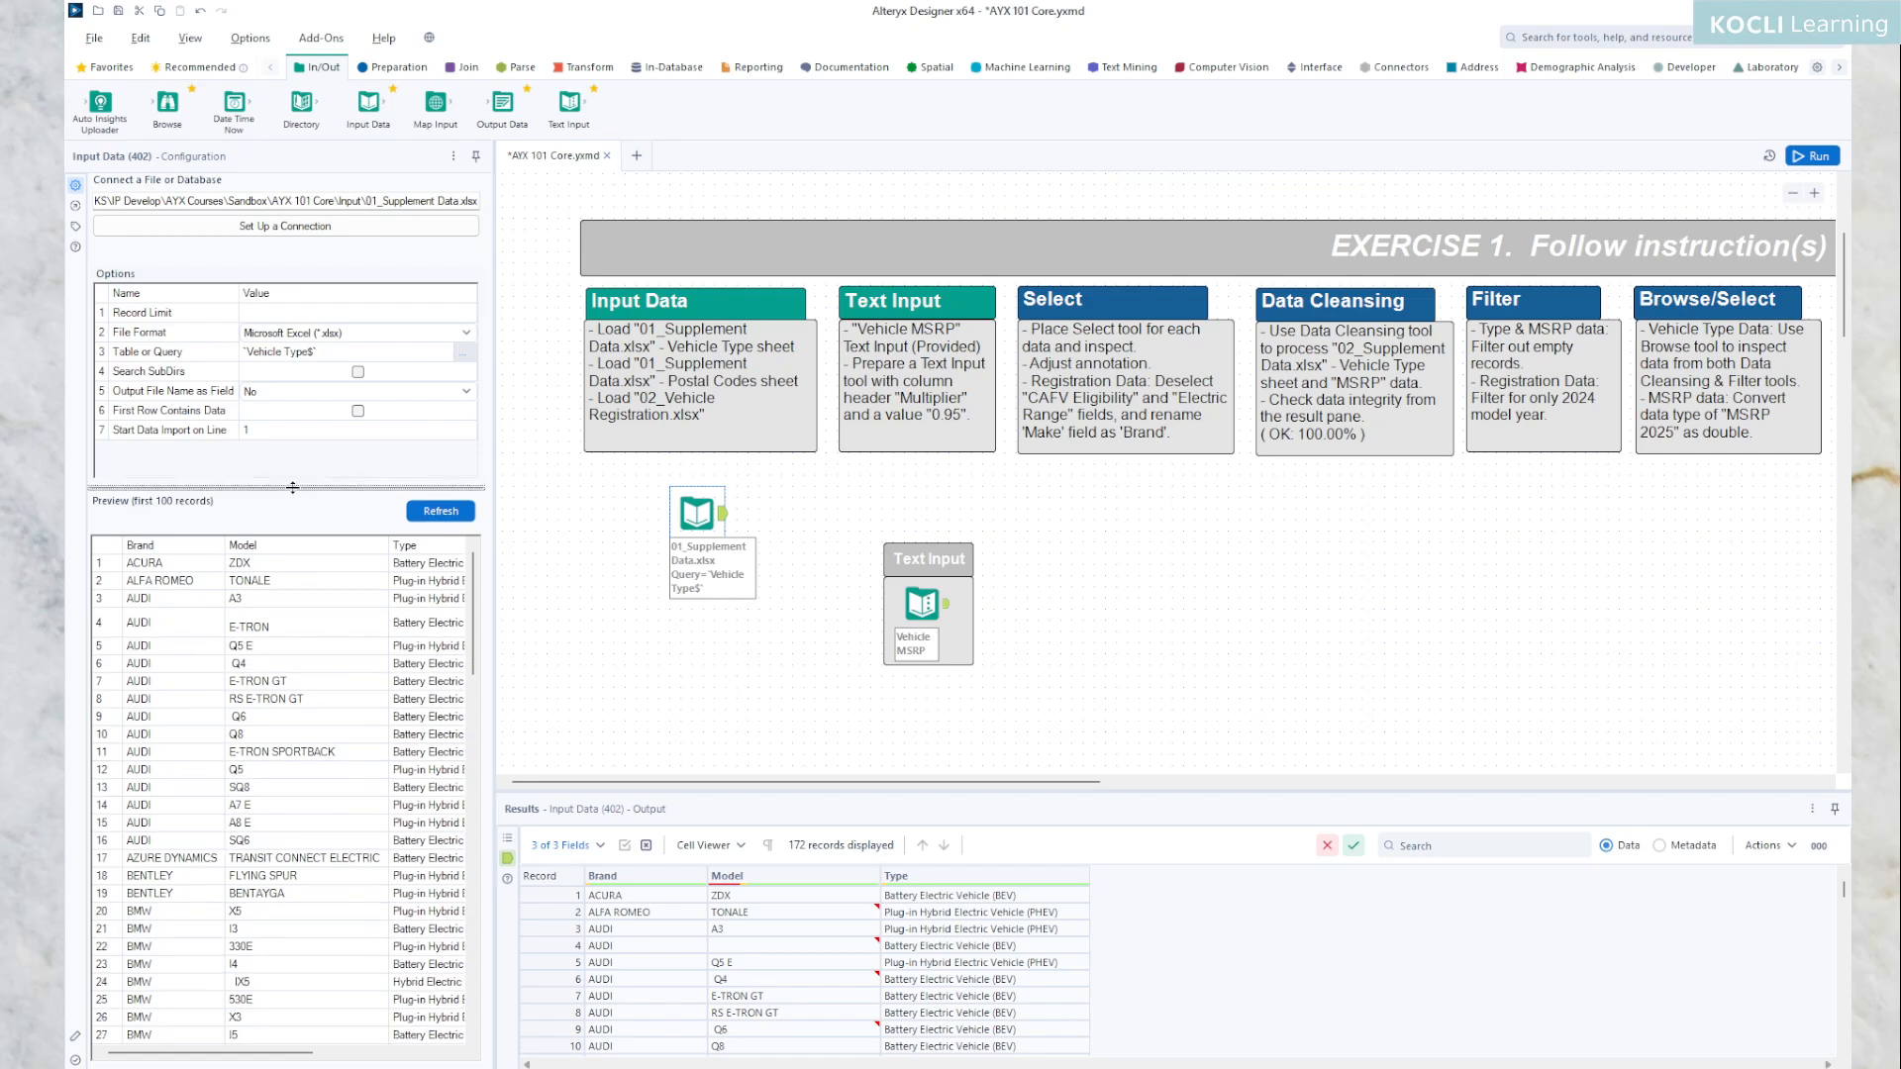
{"action": "mouse_move", "coordinate": [292, 487]}
{"action": "left_mouse_down"}
{"action": "mouse_move", "coordinate": [293, 547]}
{"action": "mouse_move", "coordinate": [292, 507]}
{"action": "left_mouse_up"}
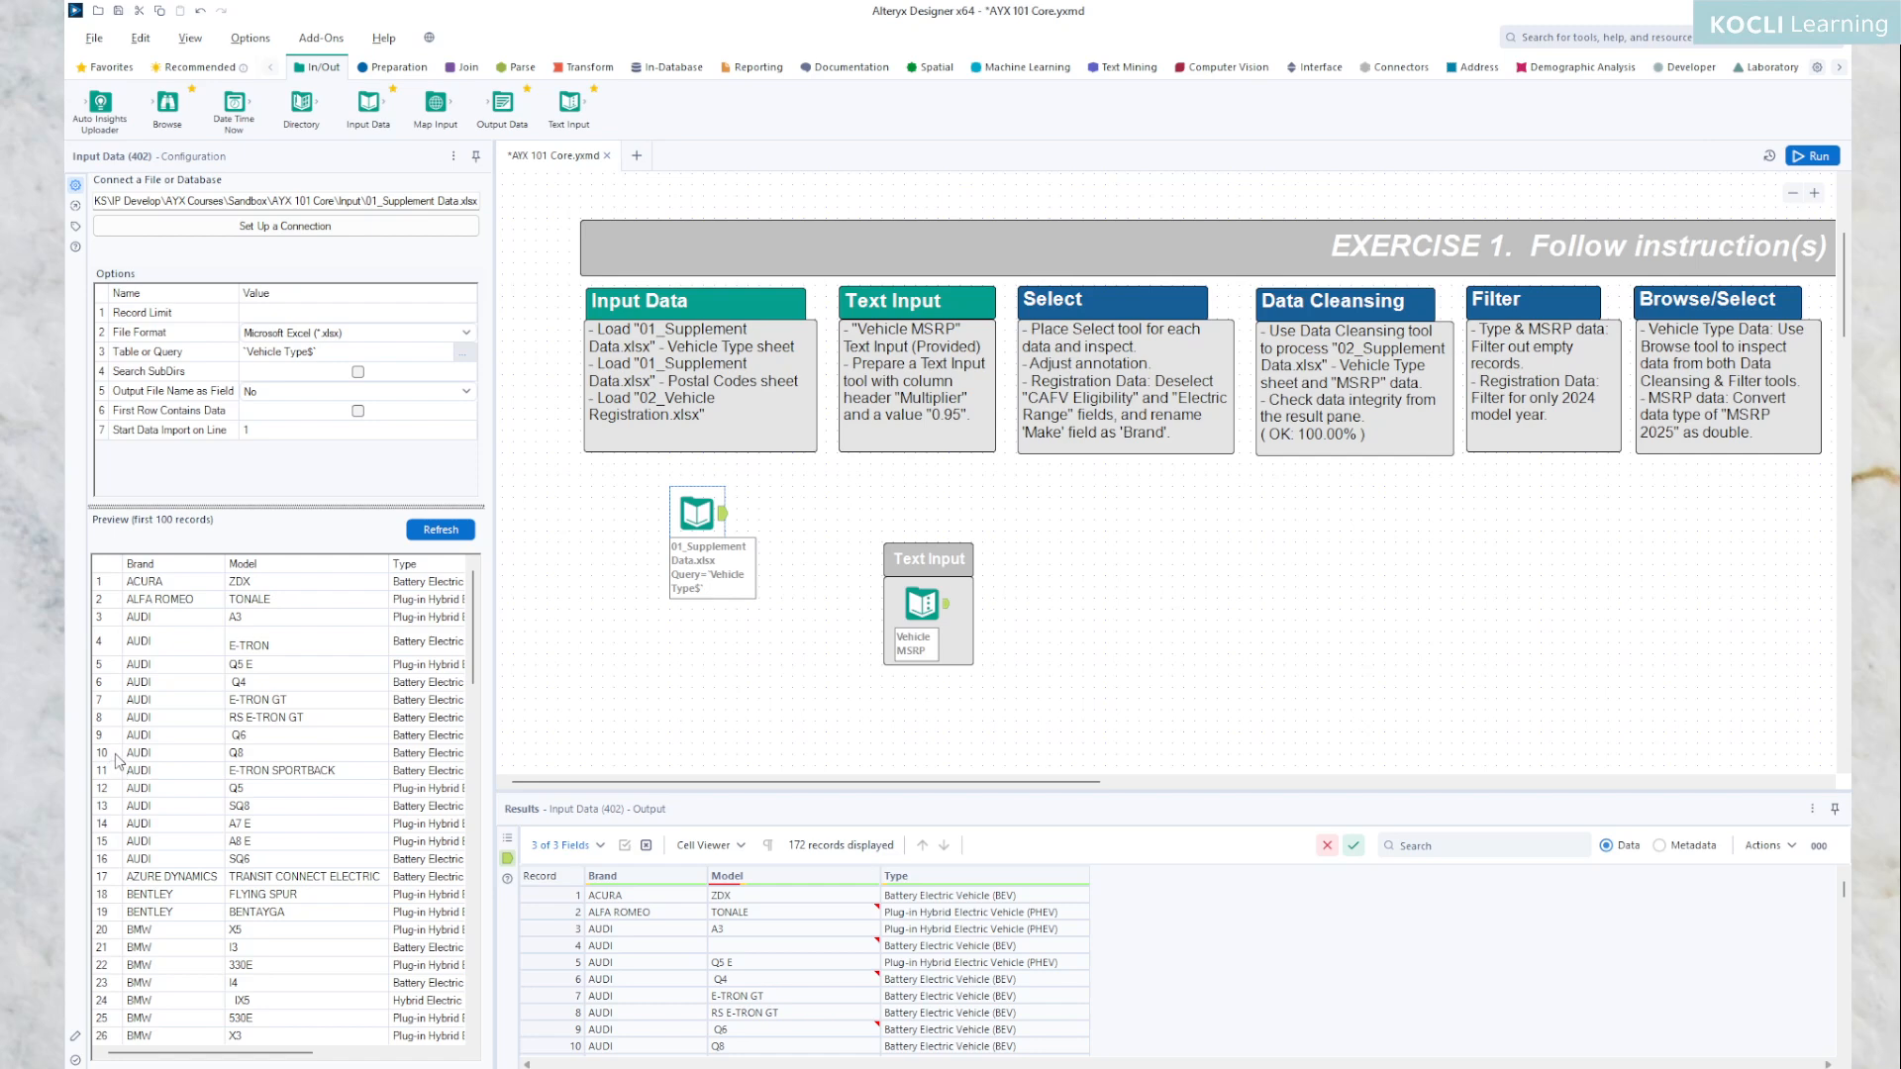
- Preview the Vehicle Type input with a record limit of 10, and clear the limit and refresh the preview again
{"action": "left_click", "coordinate": [282, 314]}
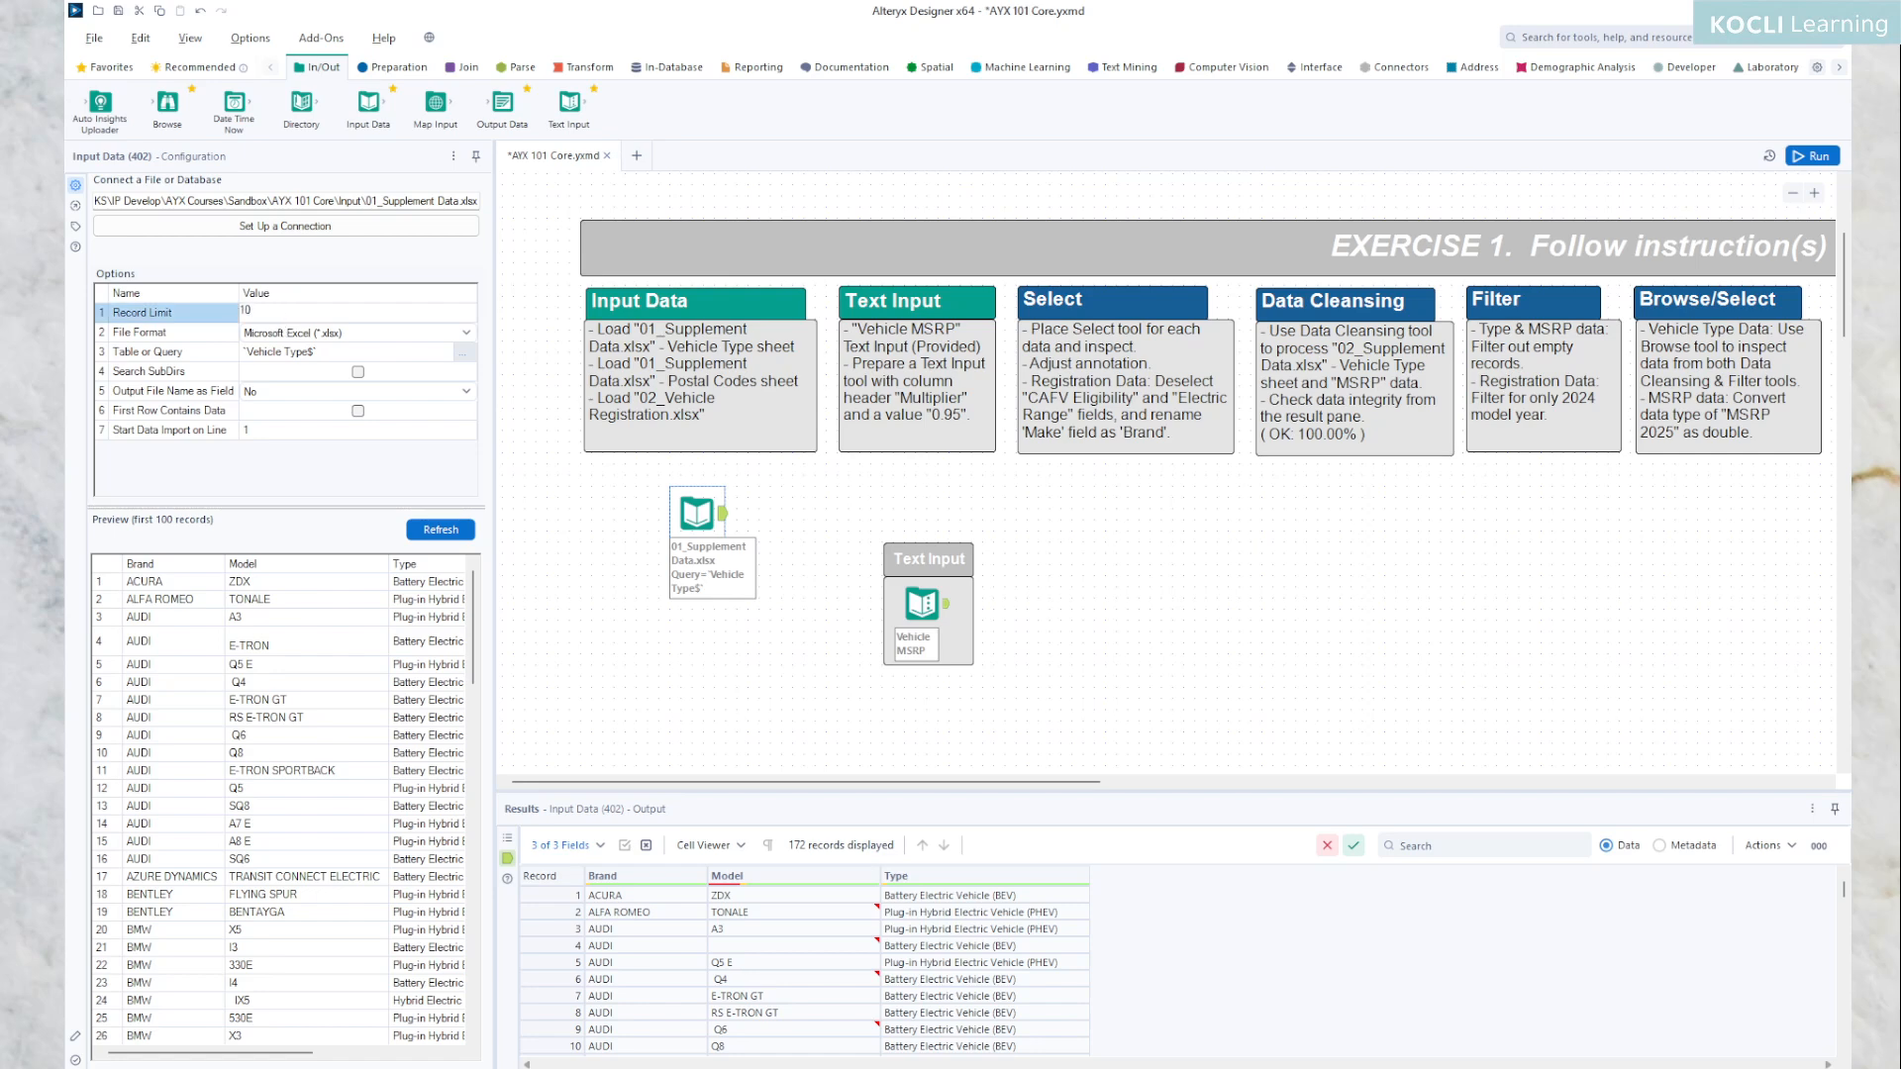
{"action": "left_click", "coordinate": [416, 534]}
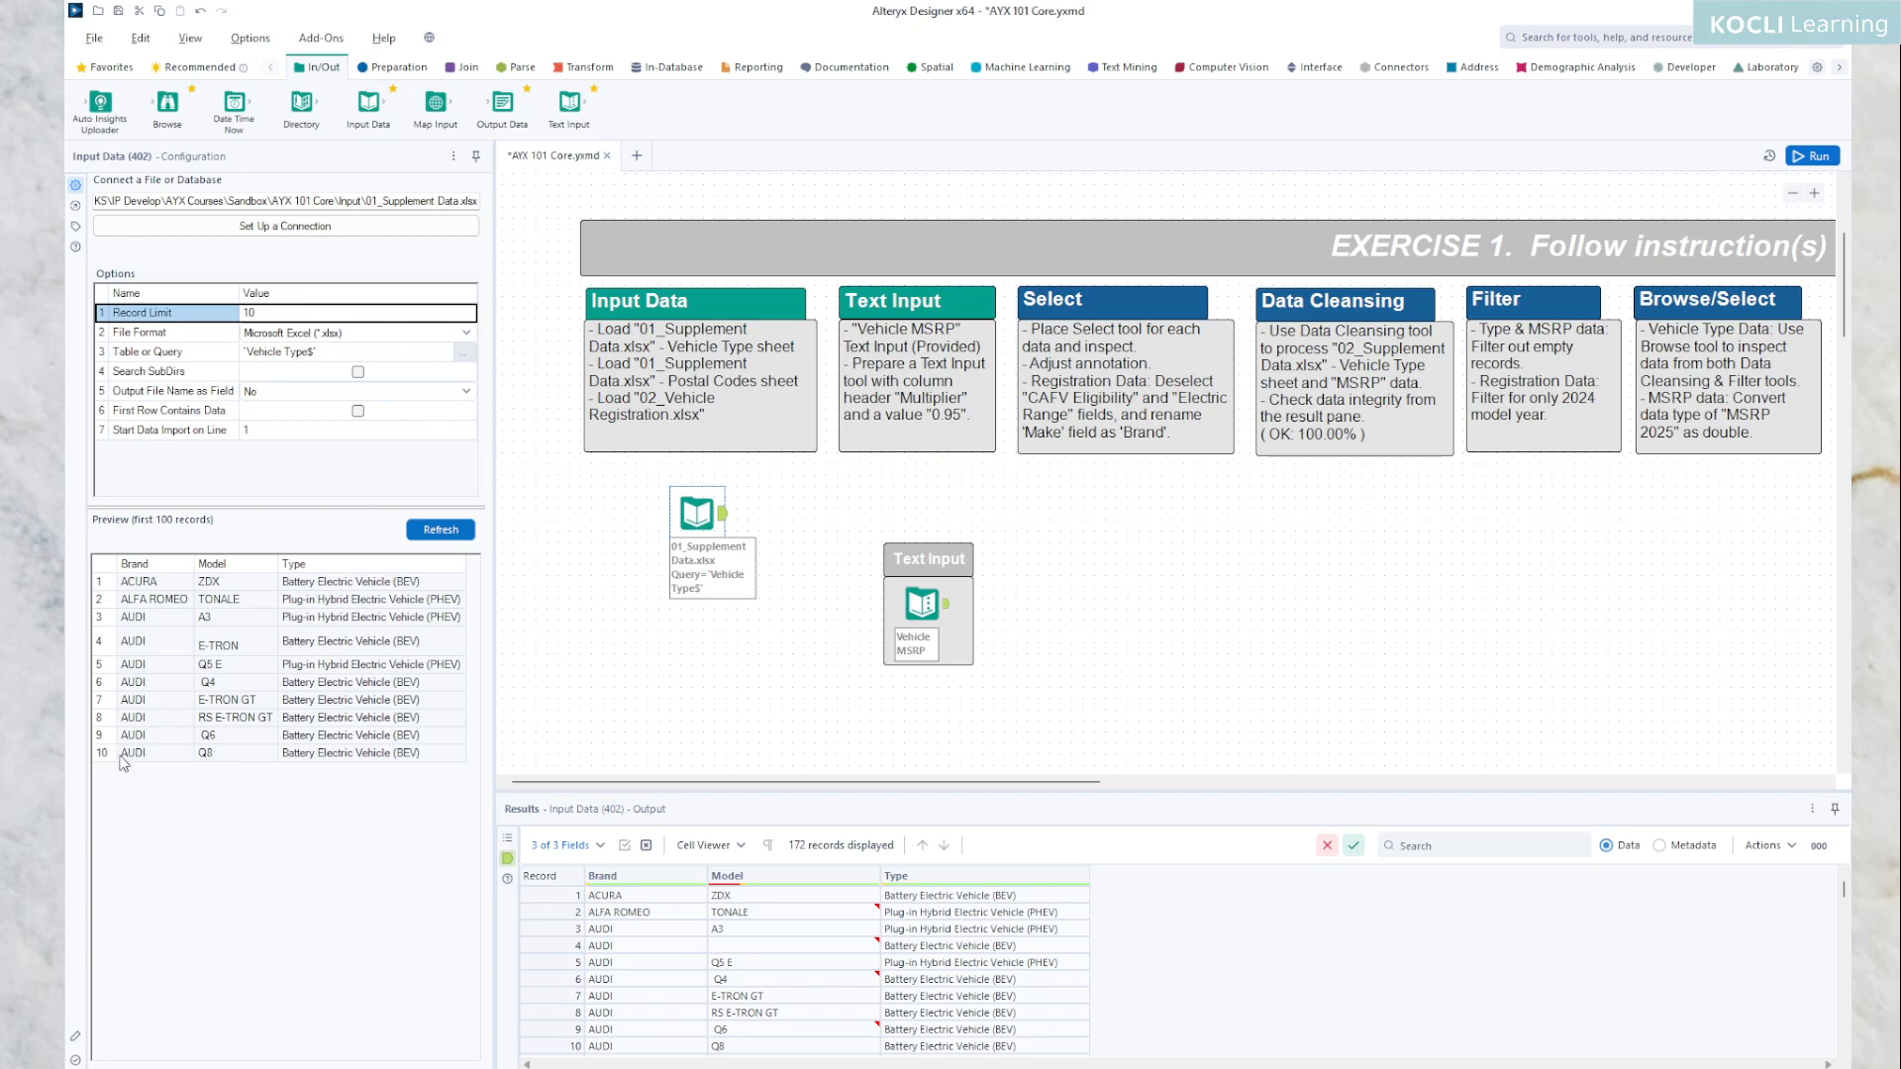
{"action": "left_click", "coordinate": [282, 310]}
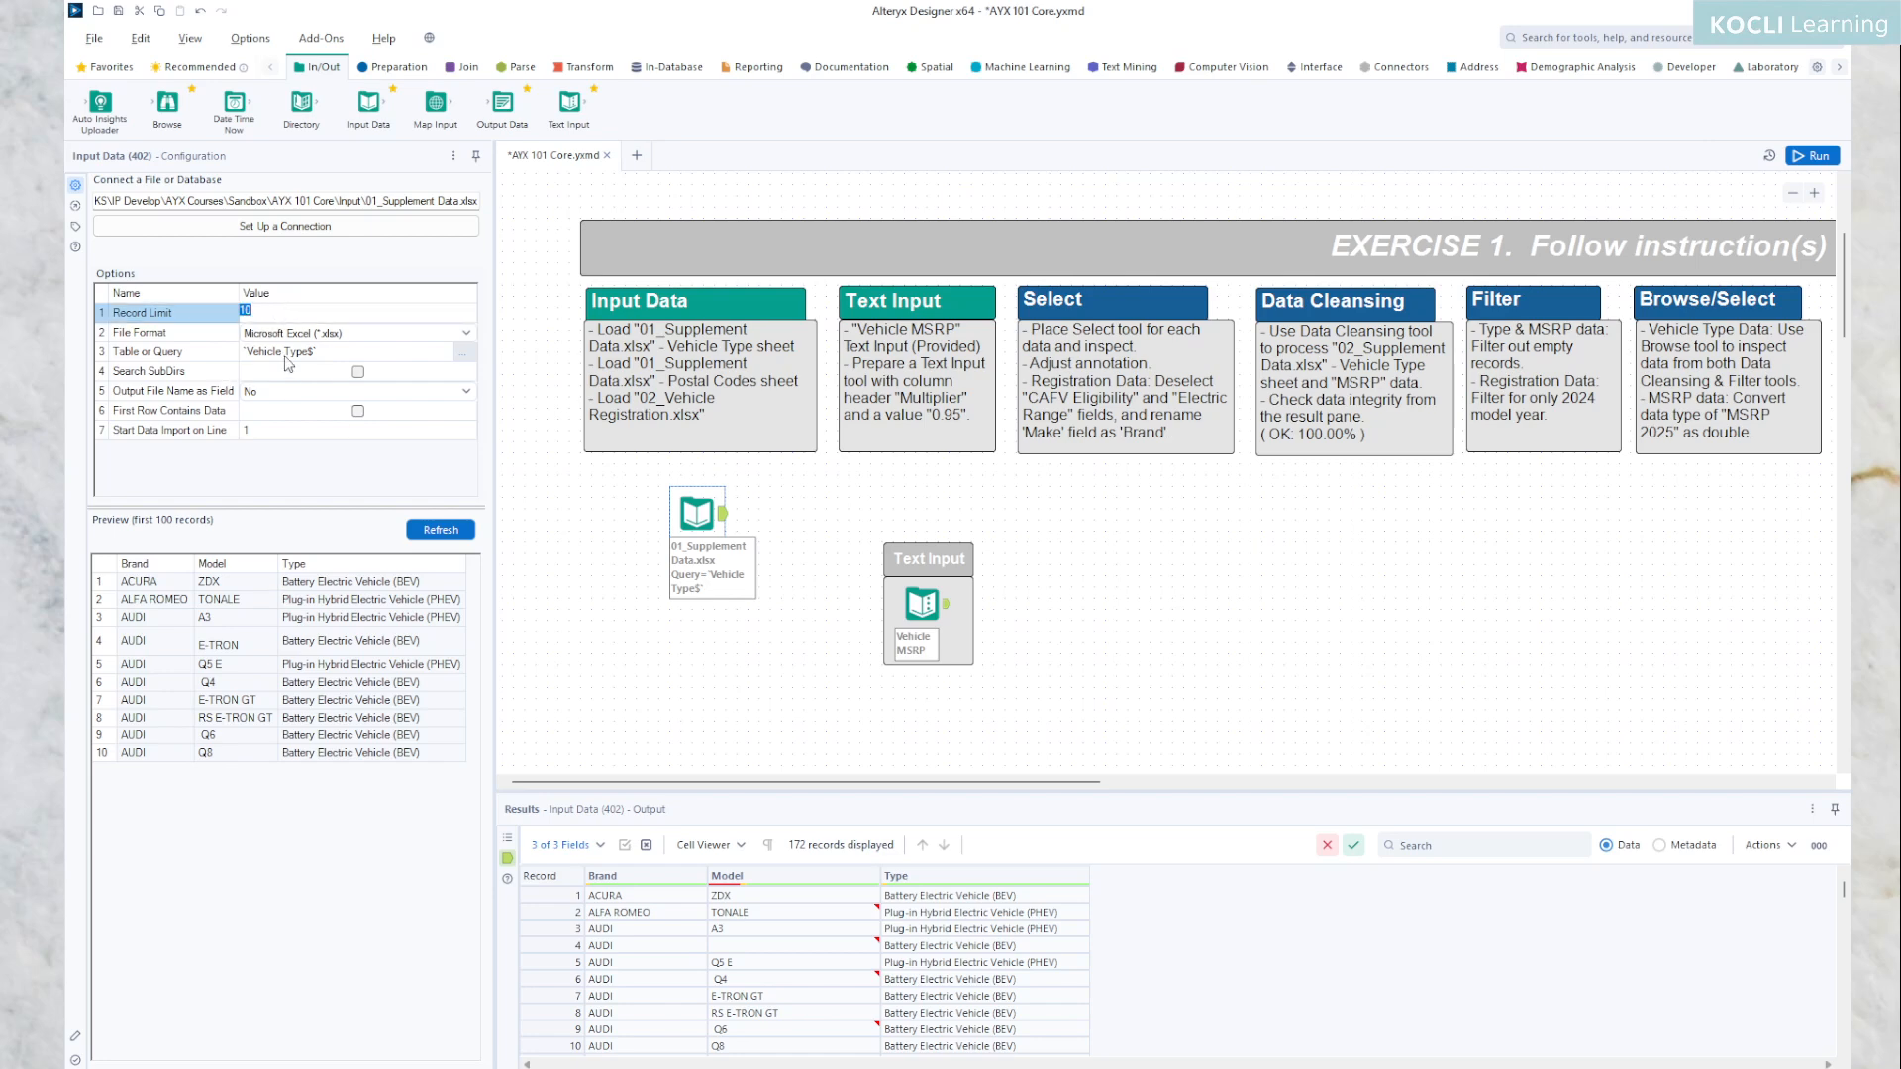
{"action": "key", "text": "BackSpace"}
{"action": "left_click", "coordinate": [451, 529]}
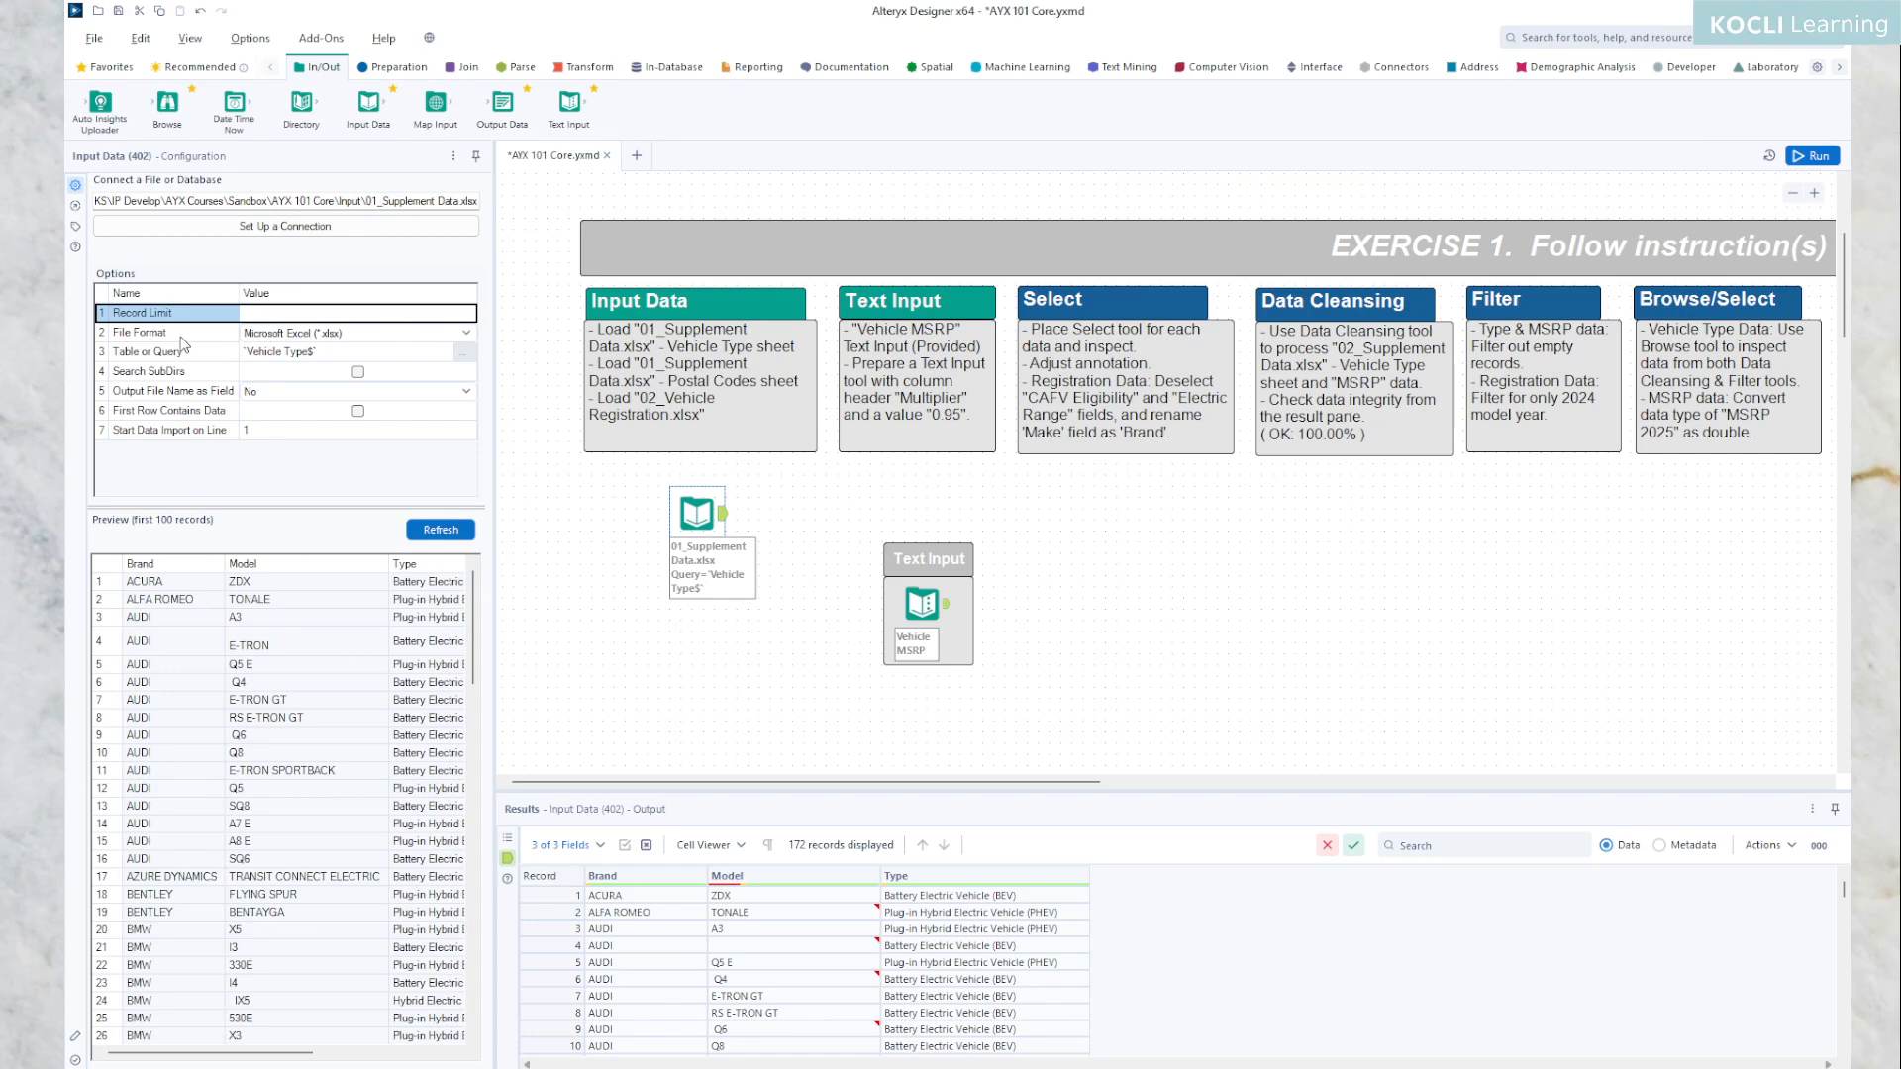
- View the available file formats and the sheet and range selection options of the Vehicle Type input
{"action": "left_click", "coordinate": [467, 333]}
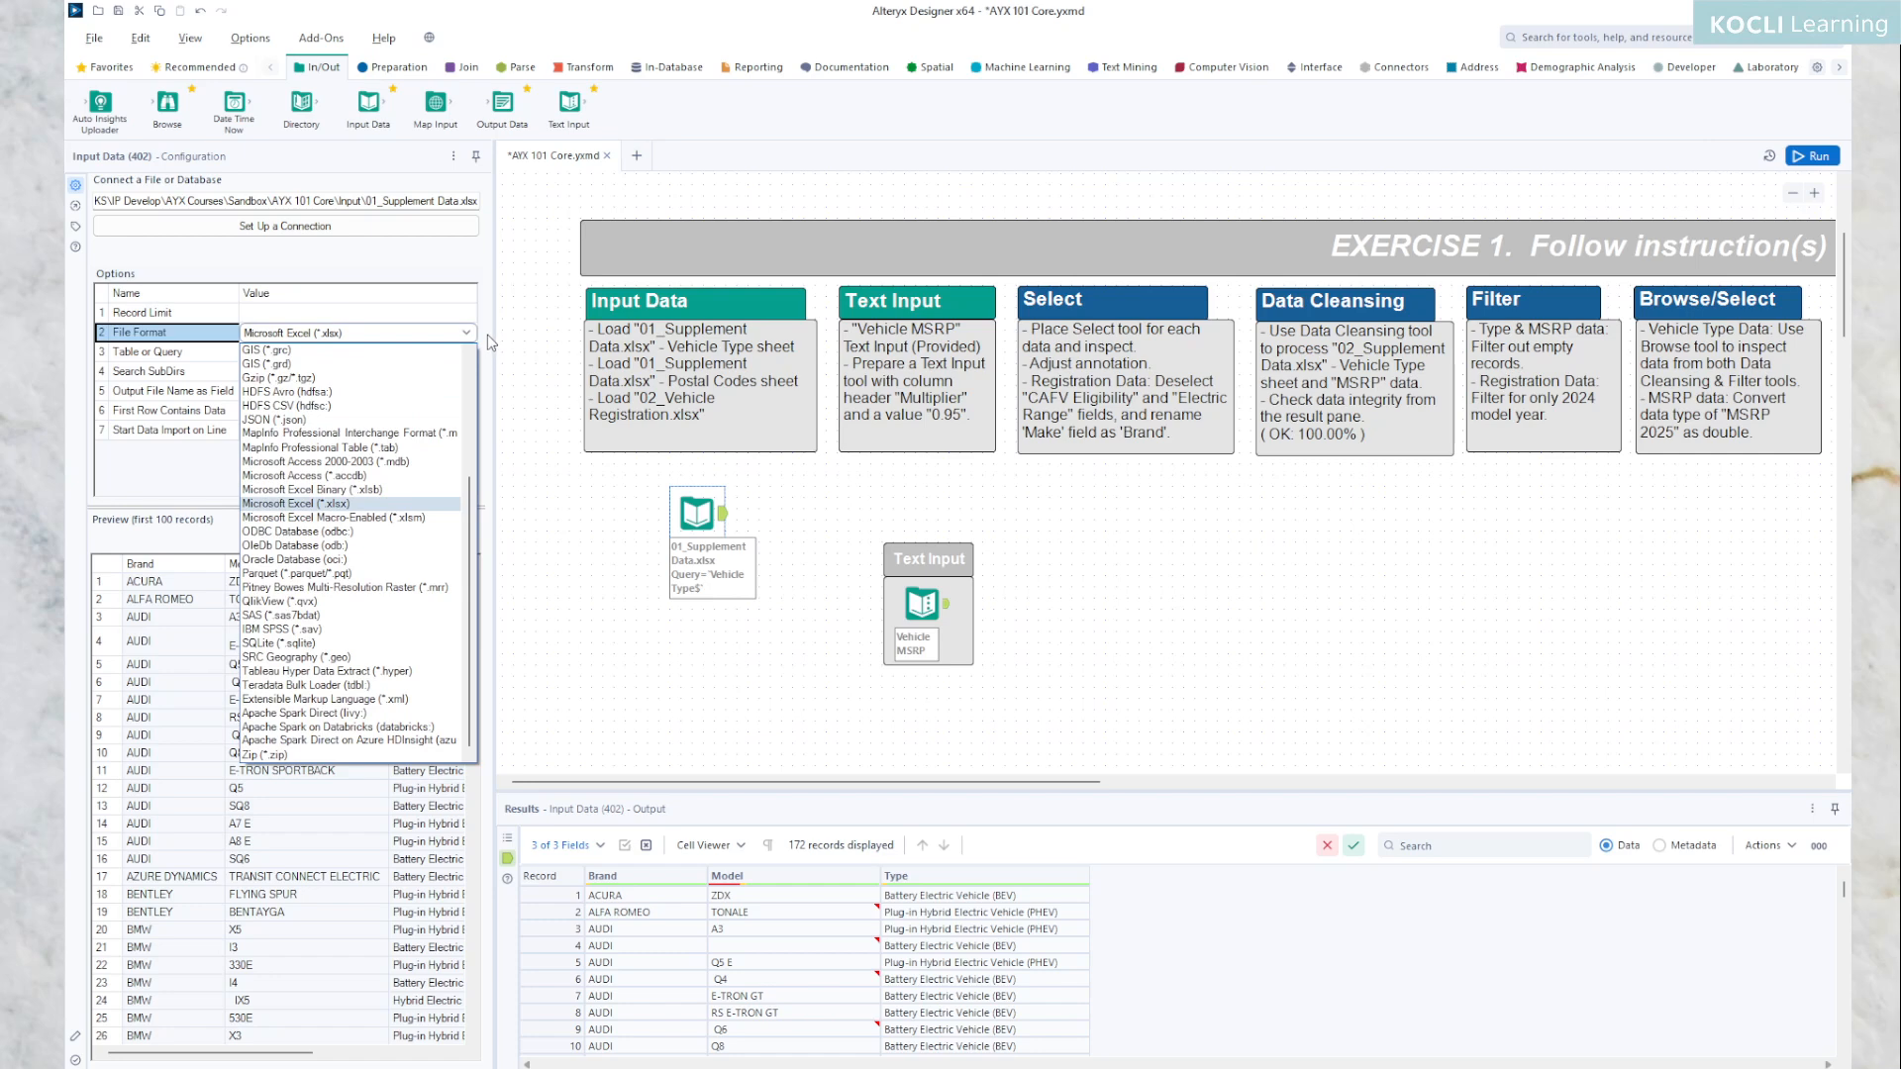
{"action": "left_click", "coordinate": [487, 335]}
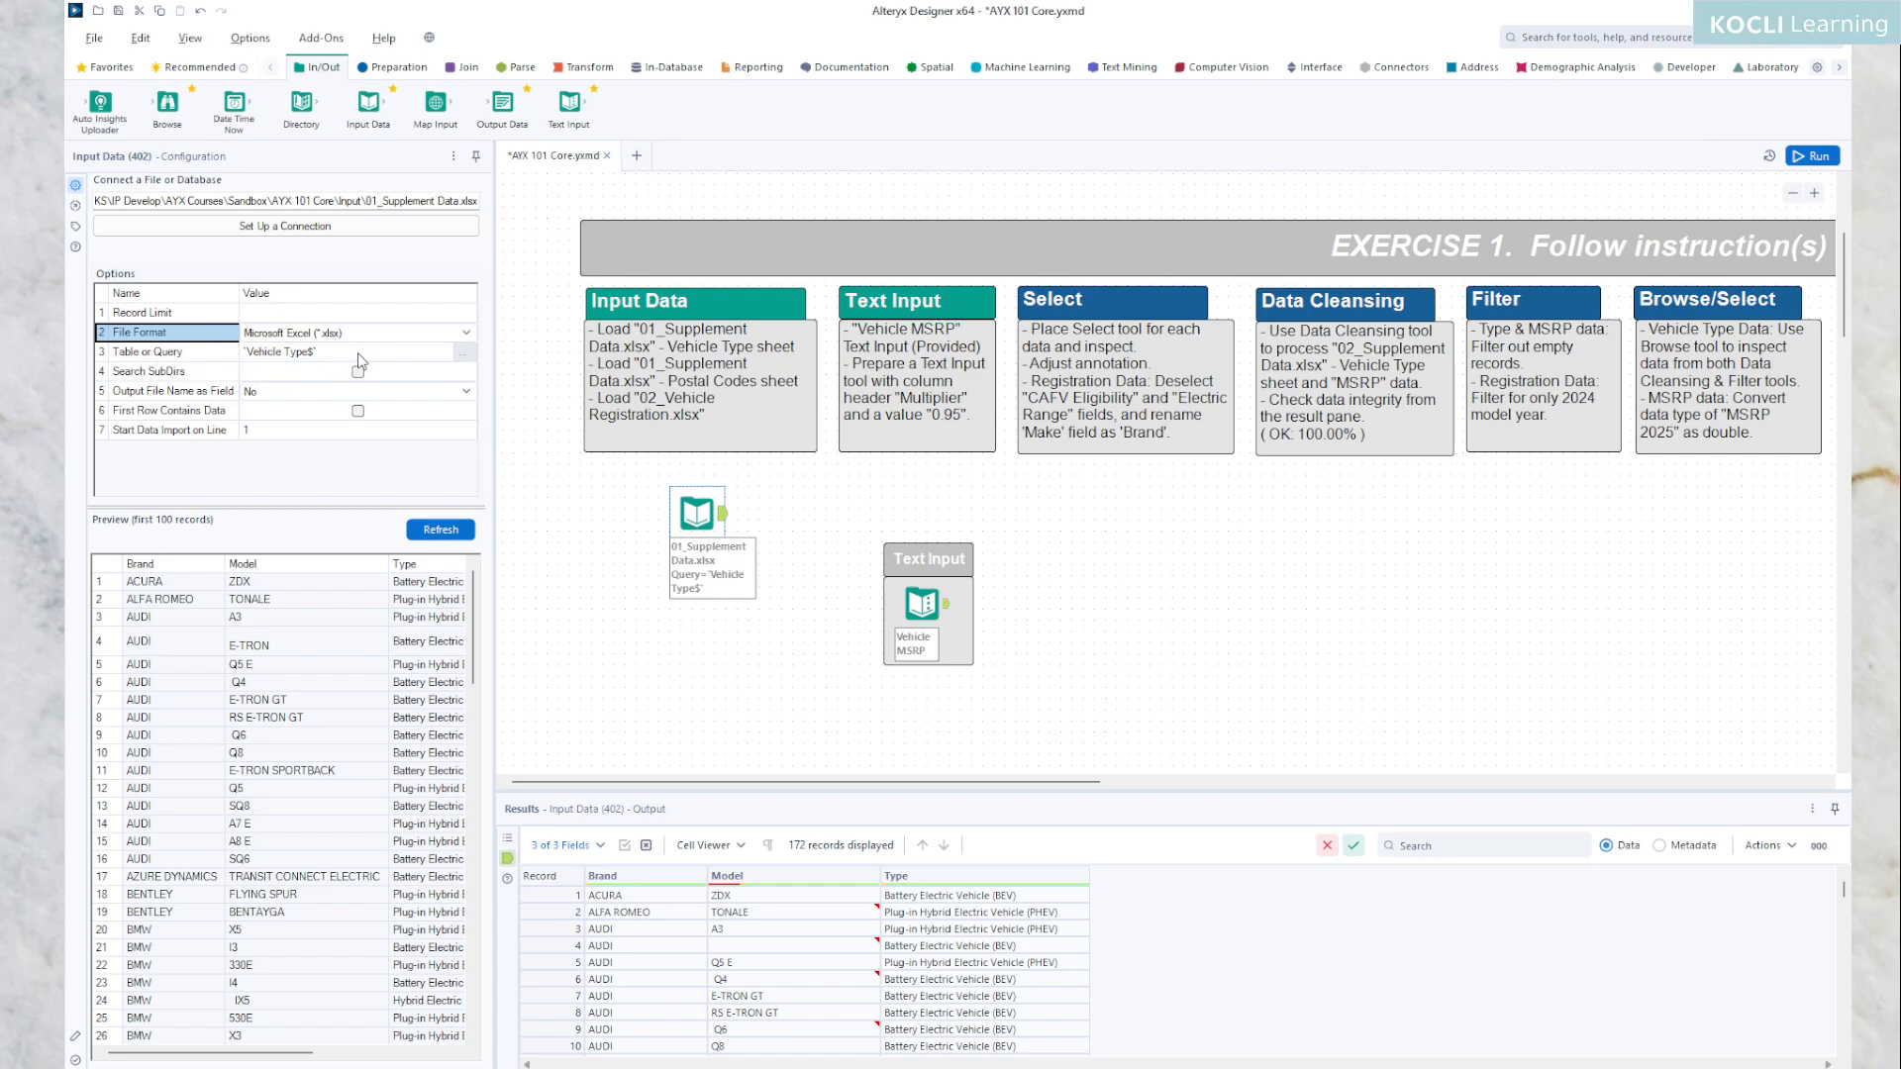
{"action": "left_click", "coordinate": [469, 361]}
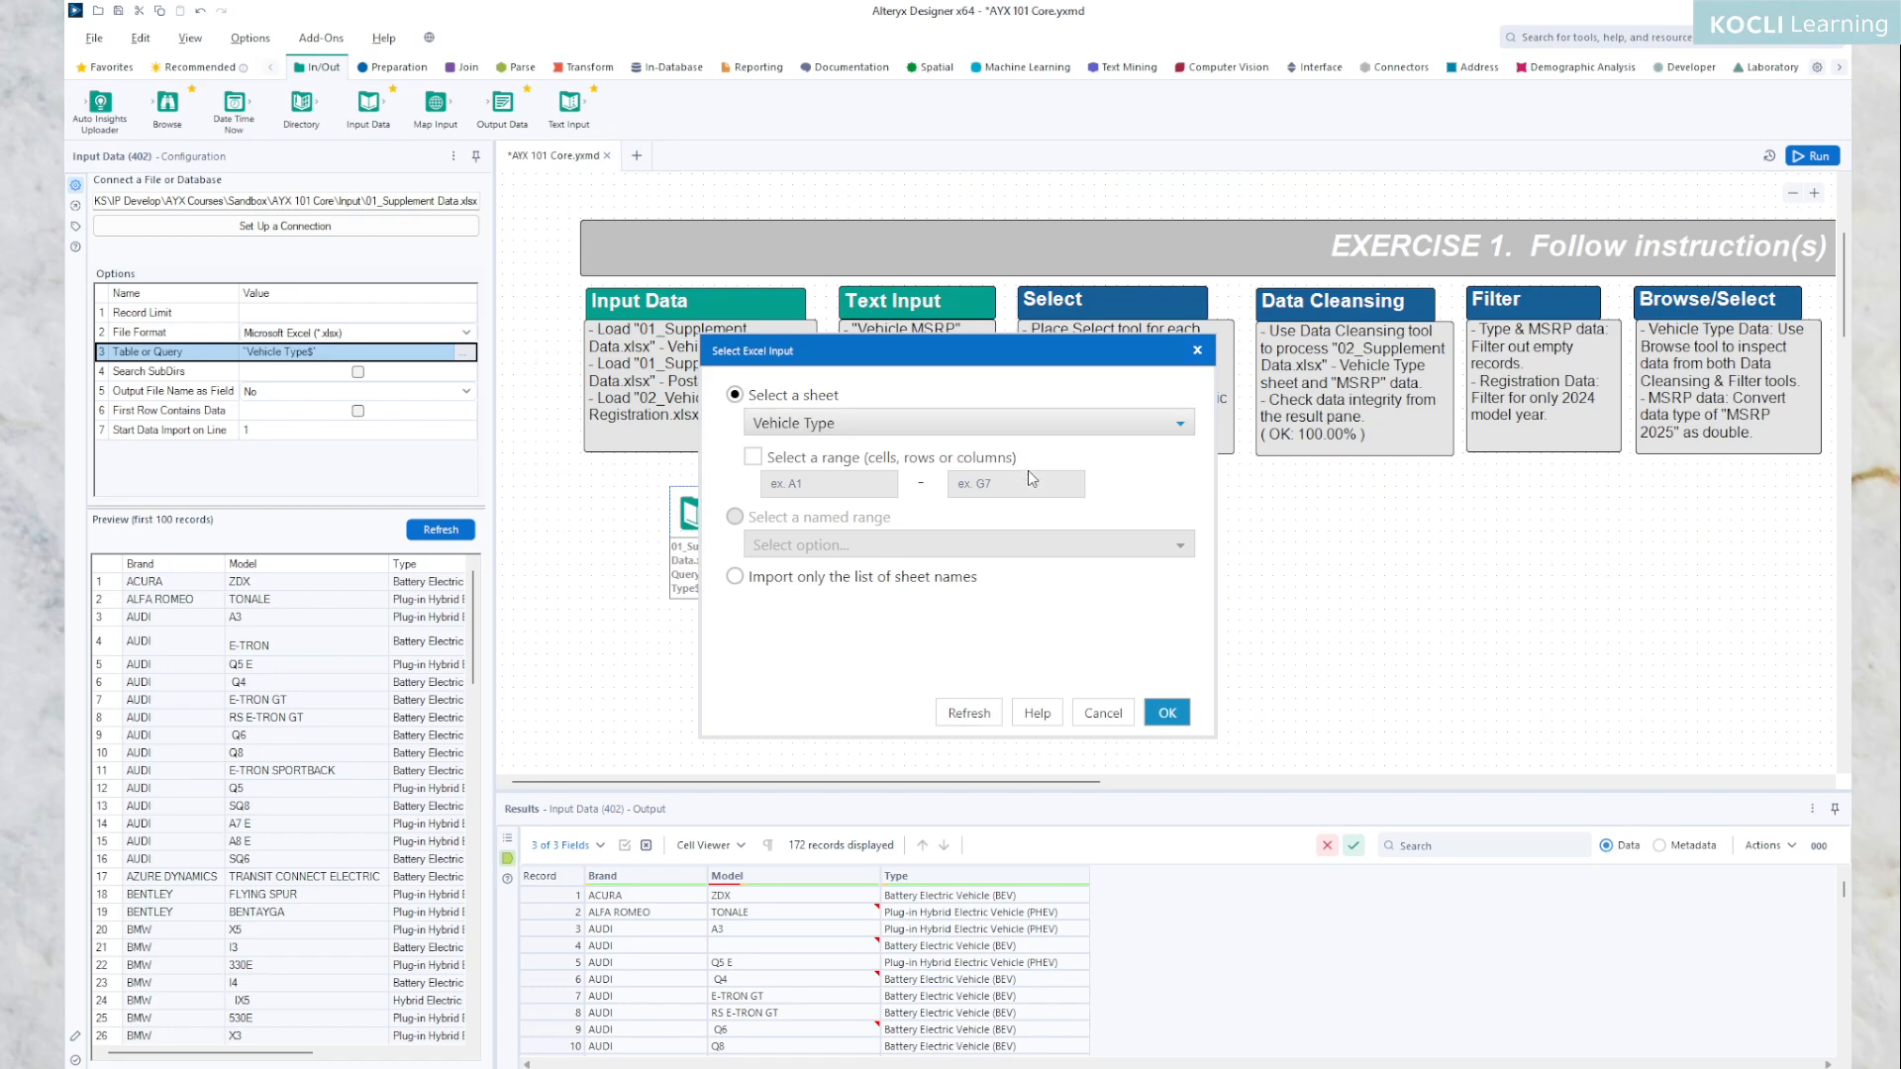
{"action": "left_click", "coordinate": [1100, 714]}
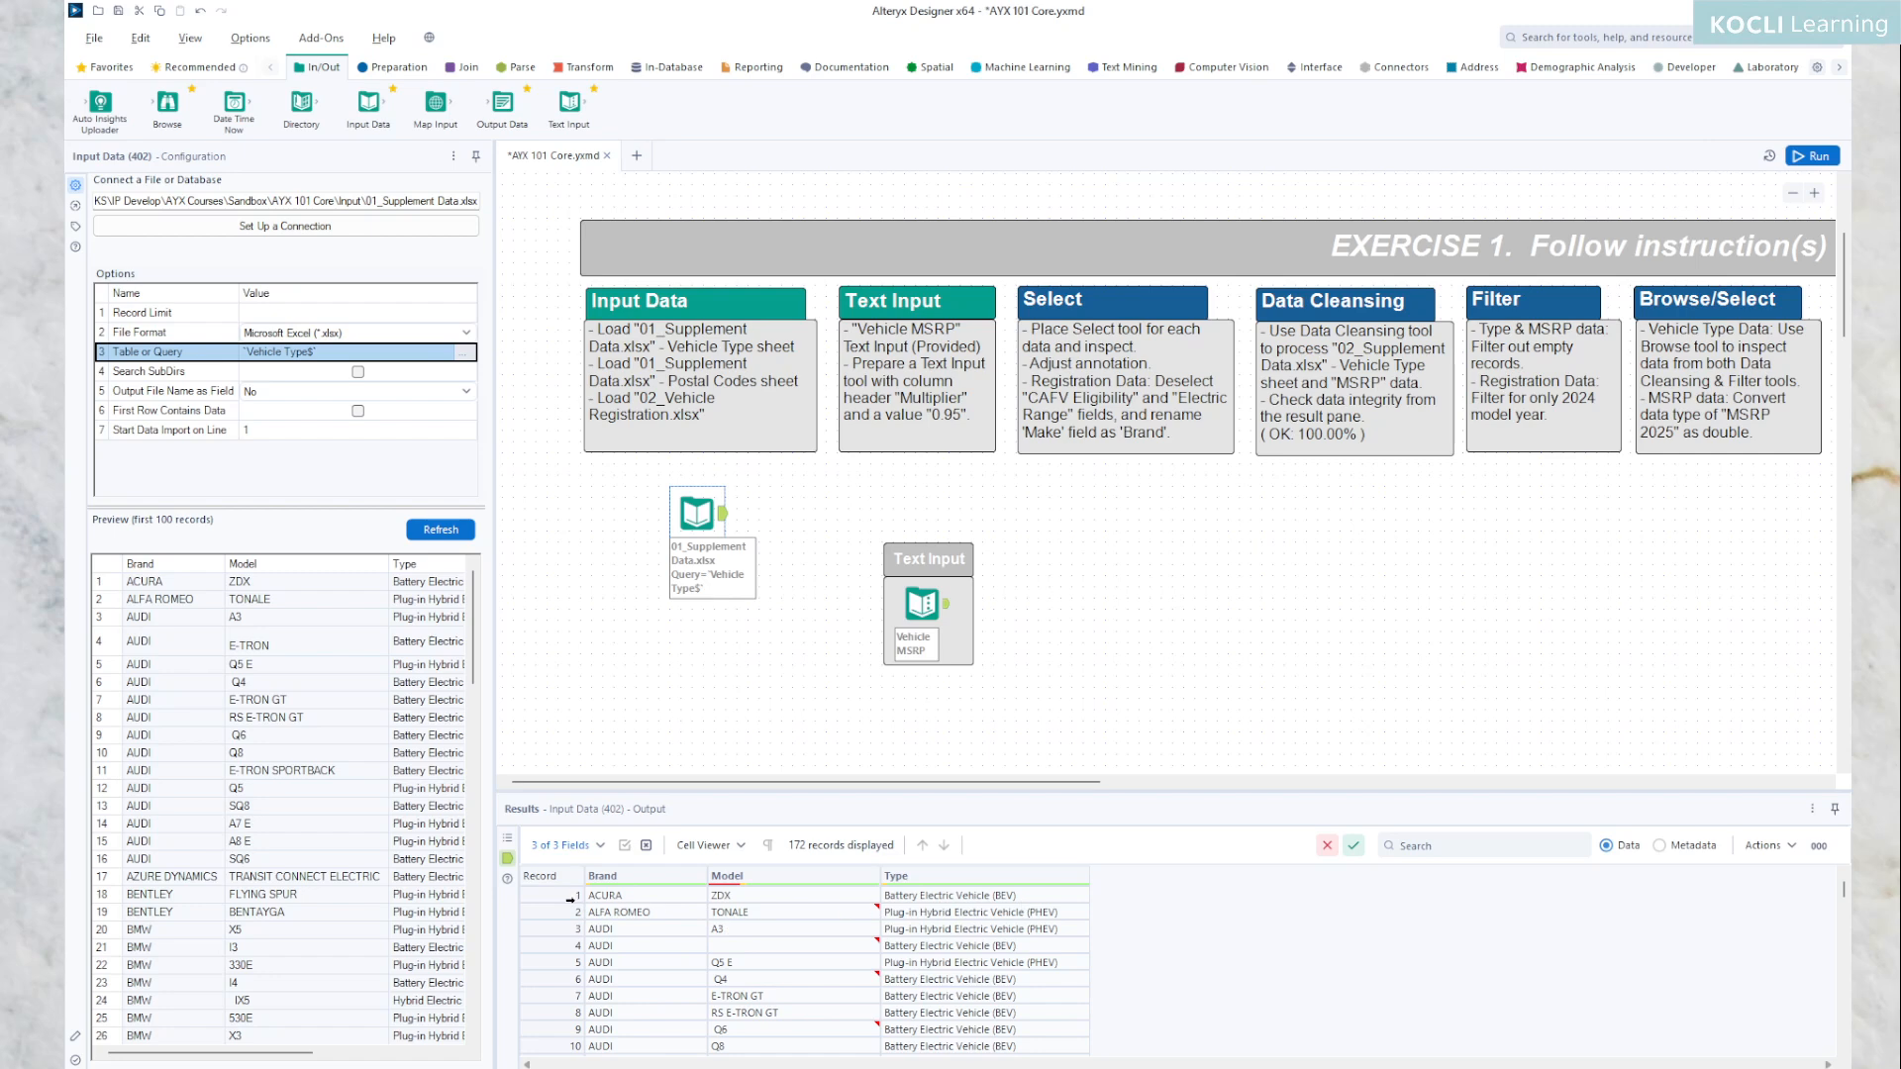
- Set Output File Name as Field to File Name Only, run the workflow, and look through the output records
{"action": "left_click", "coordinate": [468, 392]}
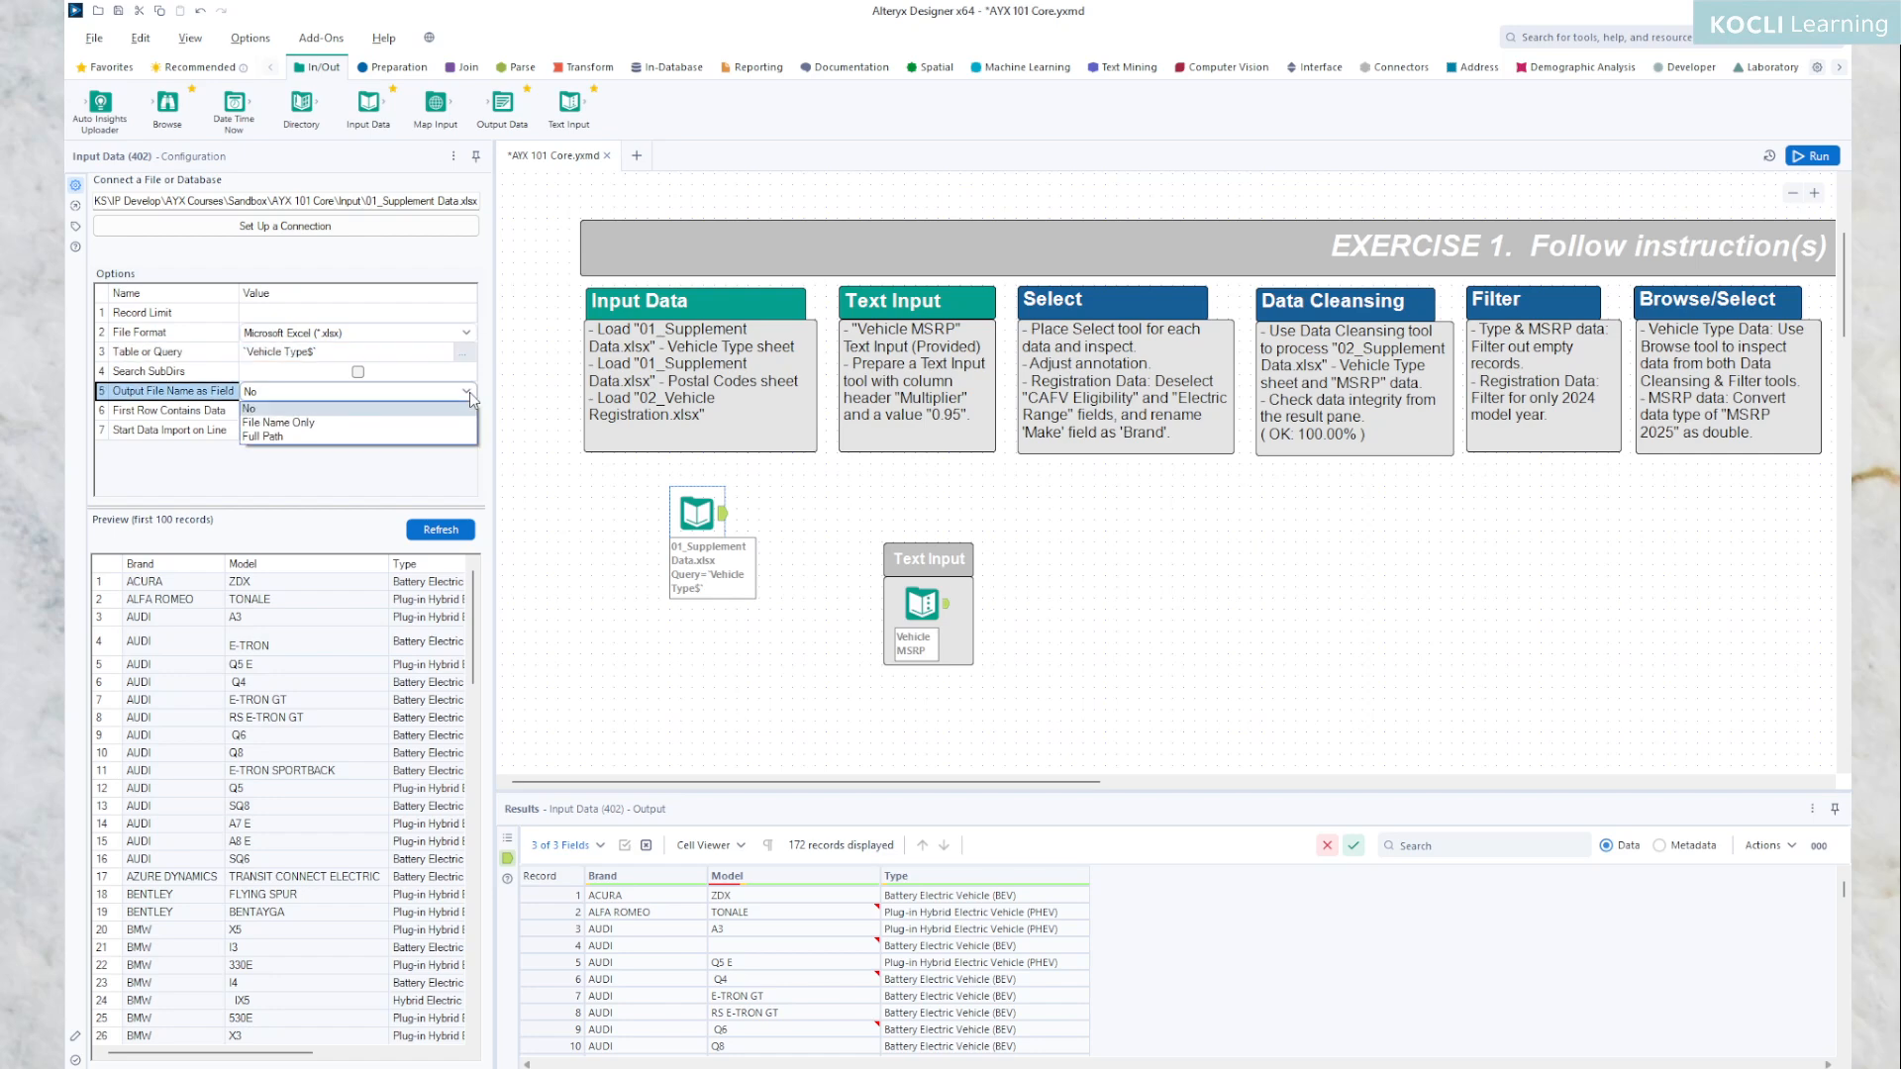
{"action": "left_click", "coordinate": [285, 423]}
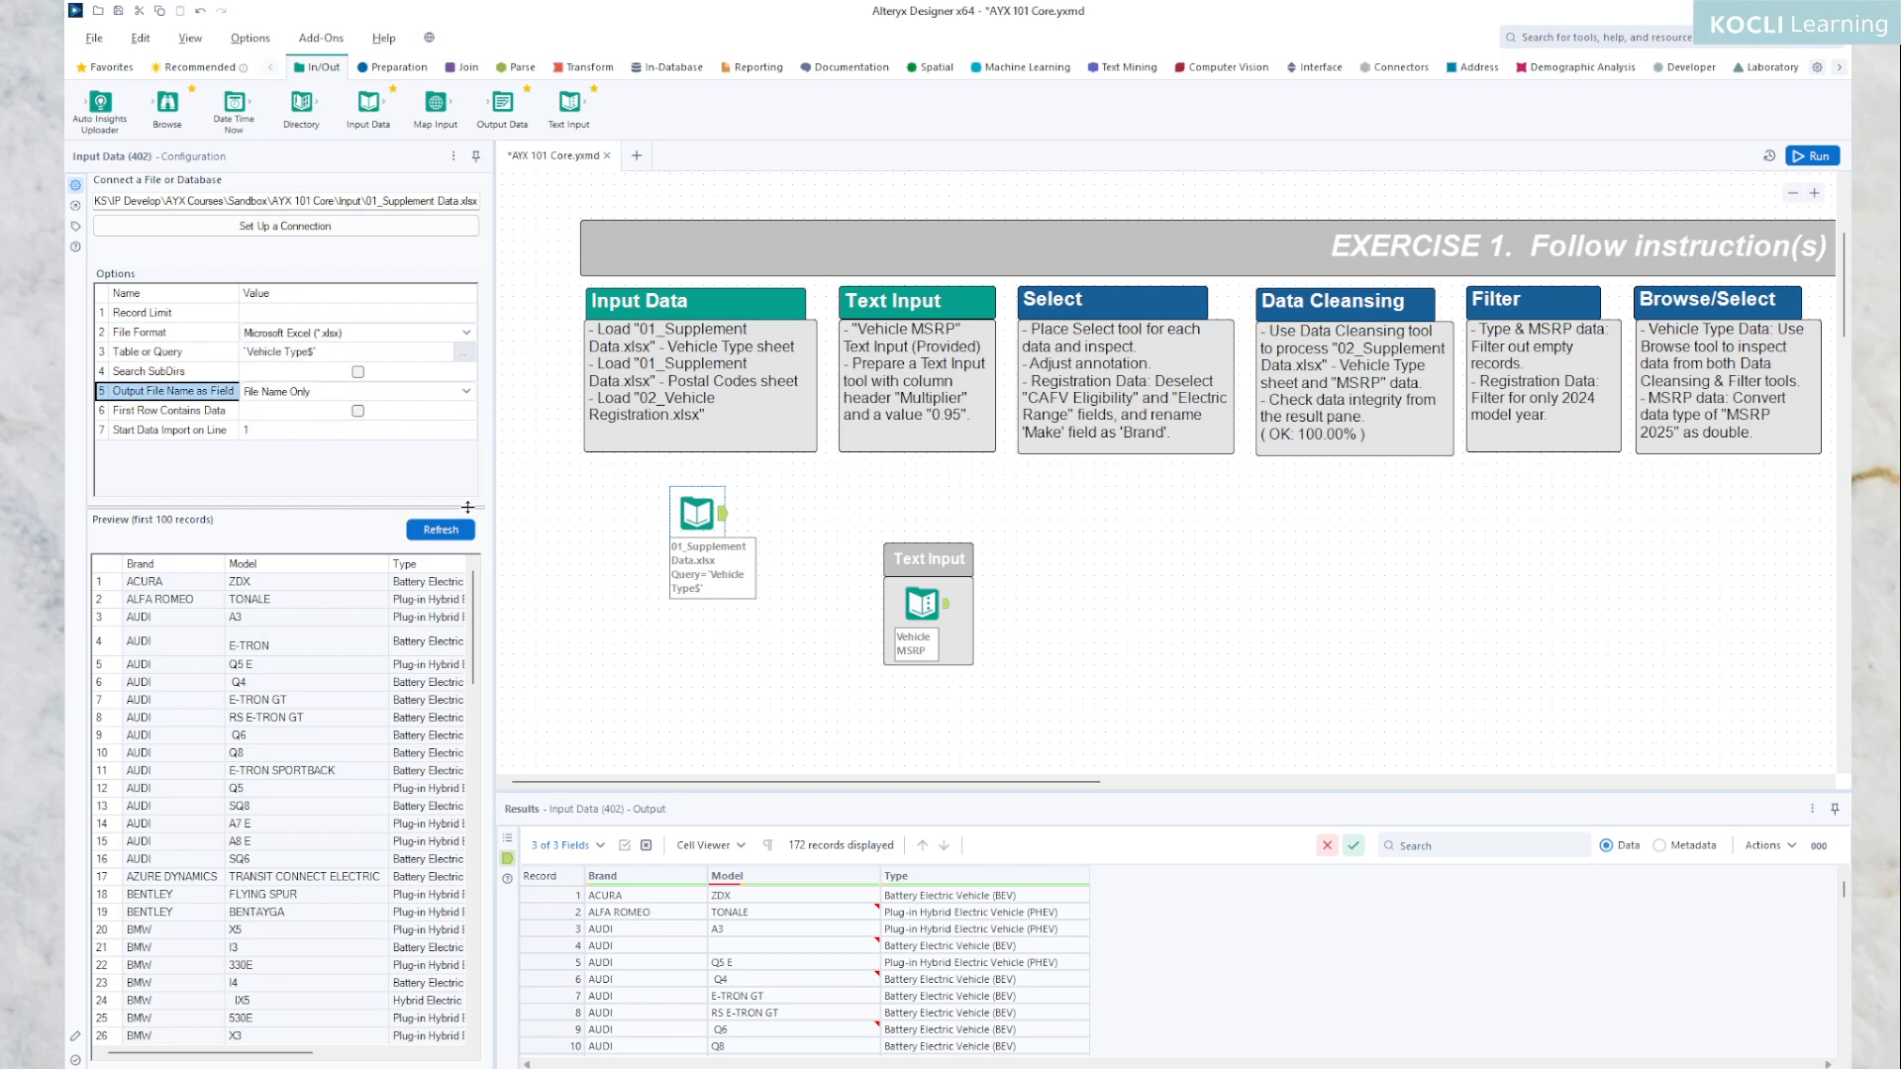
{"action": "left_click", "coordinate": [1812, 155]}
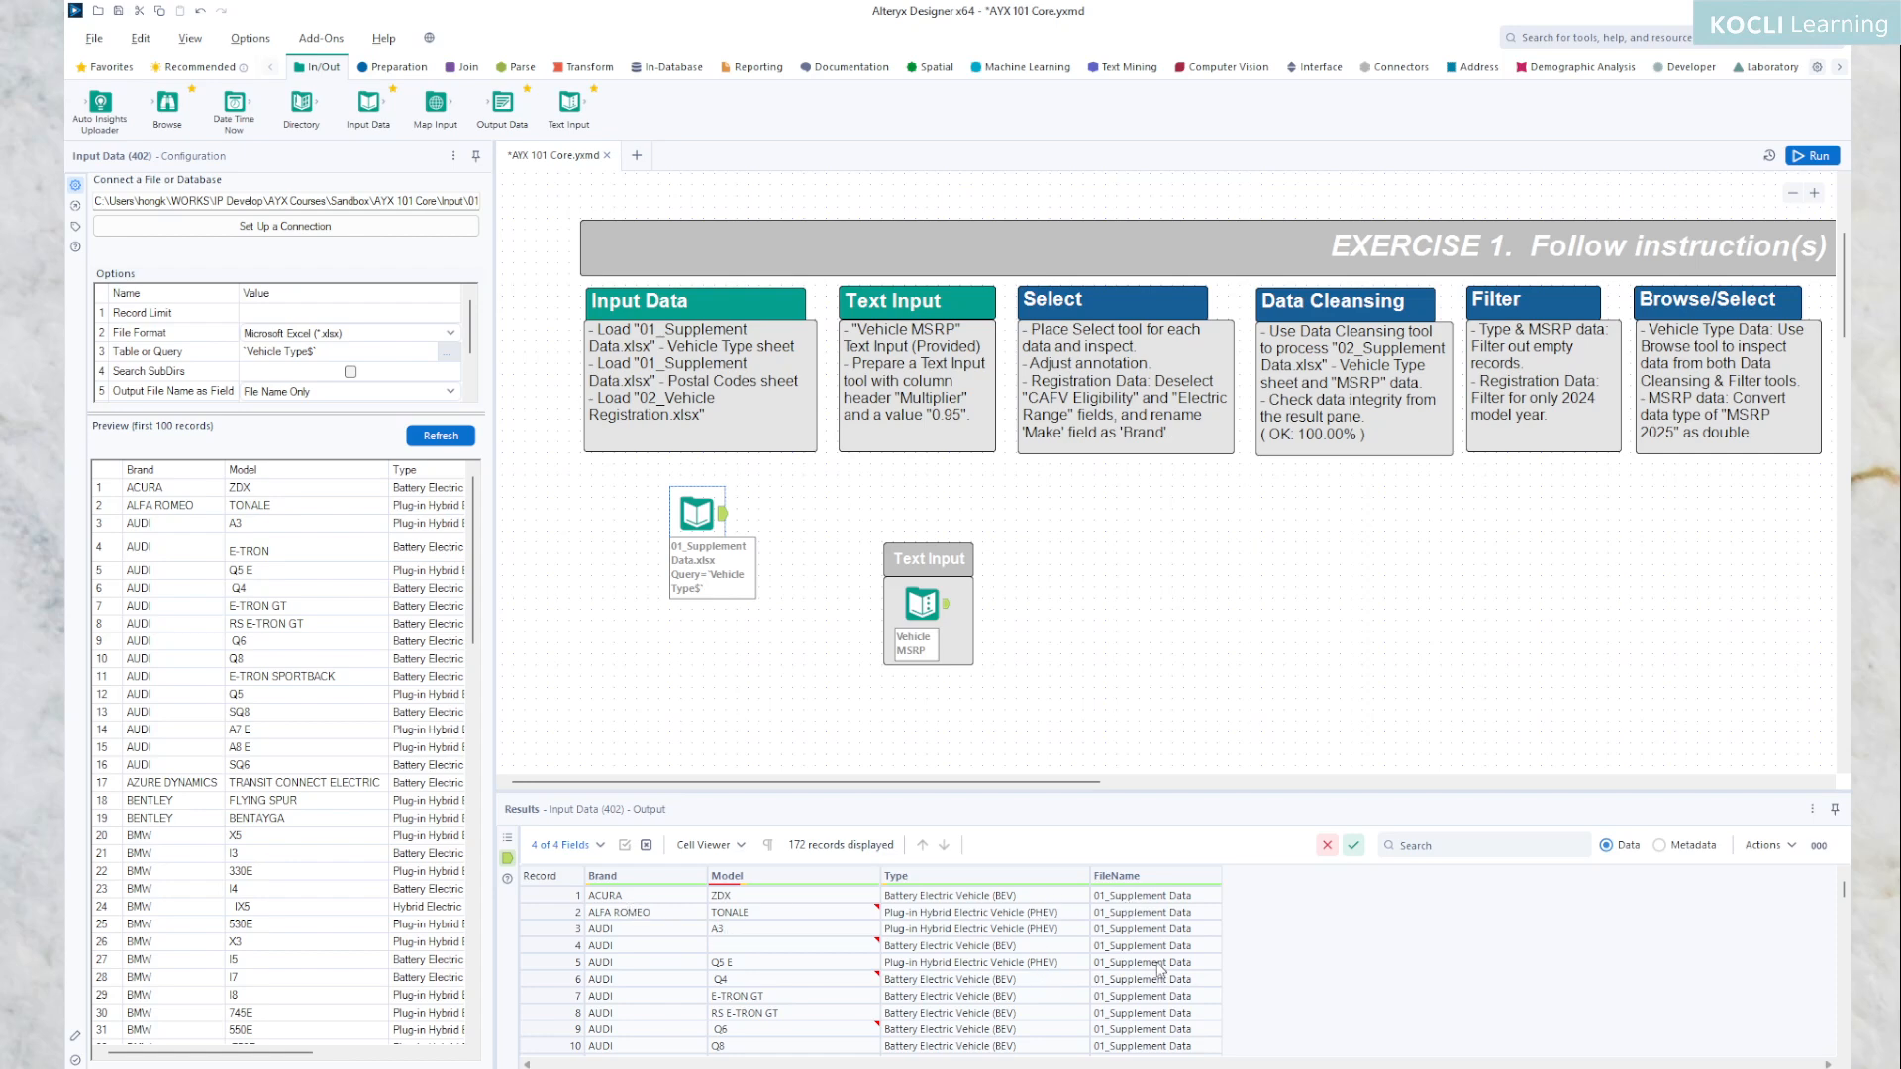
{"action": "scroll", "coordinate": [1161, 971], "scroll_direction": "down", "scroll_amount": 3}
{"action": "scroll", "coordinate": [1162, 972], "scroll_direction": "up", "scroll_amount": 3}
- Set Output File Name as Field back to No and rerun the workflow
{"action": "left_click_drag", "start_coordinate": [287, 411], "coordinate": [292, 506]}
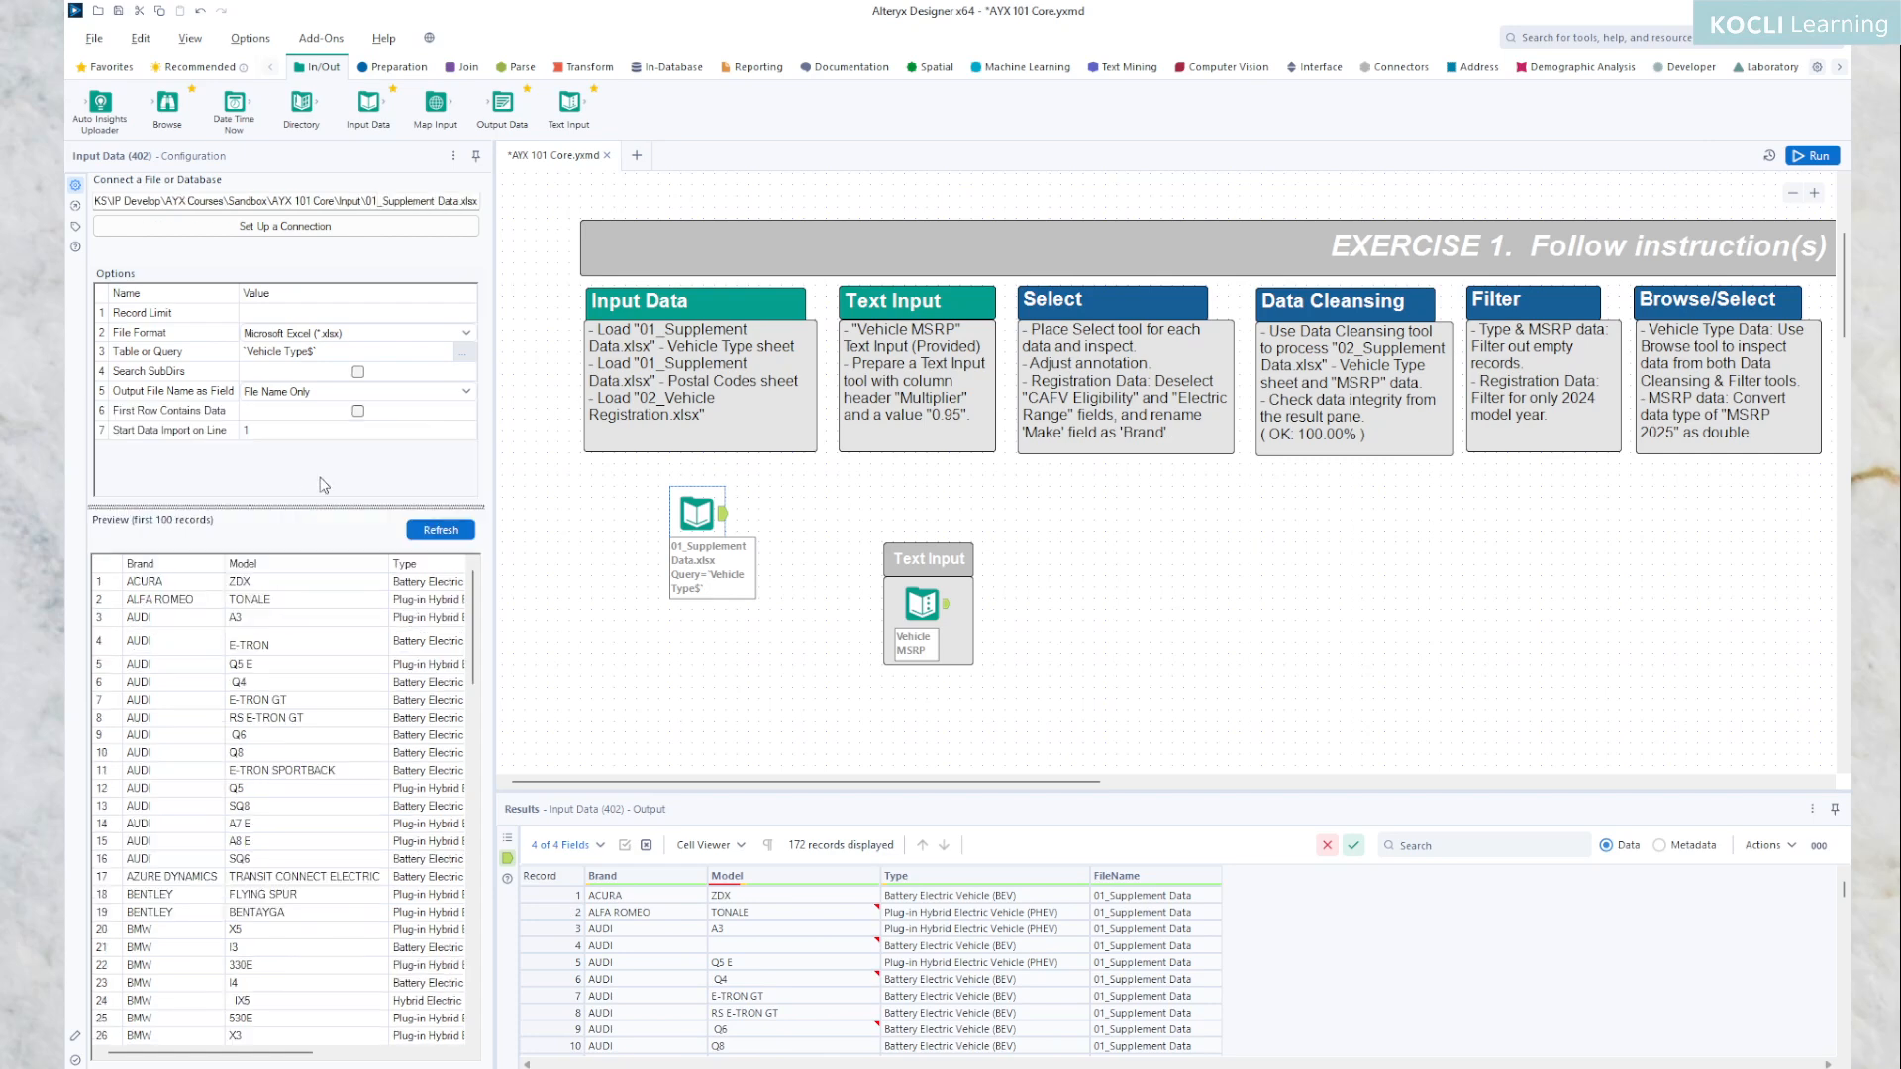
{"action": "left_click", "coordinate": [467, 393]}
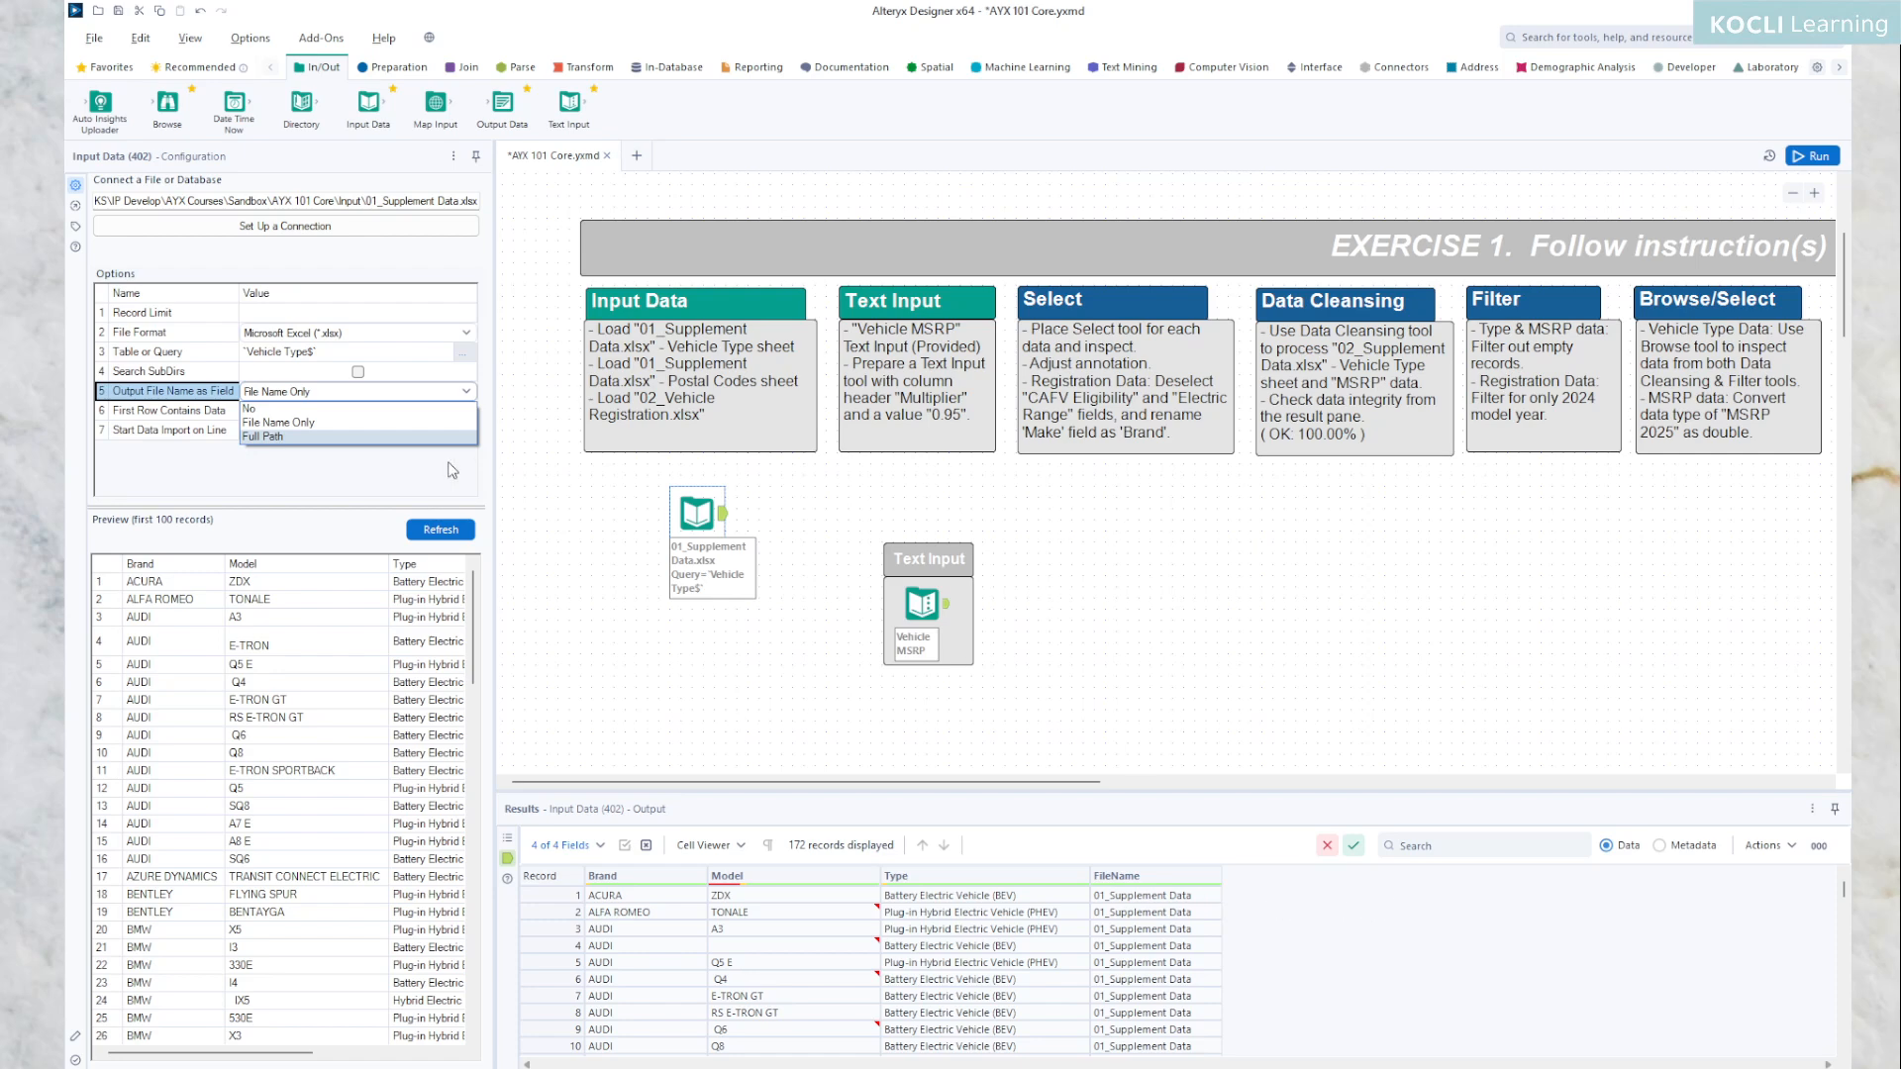
{"action": "left_click", "coordinate": [287, 409]}
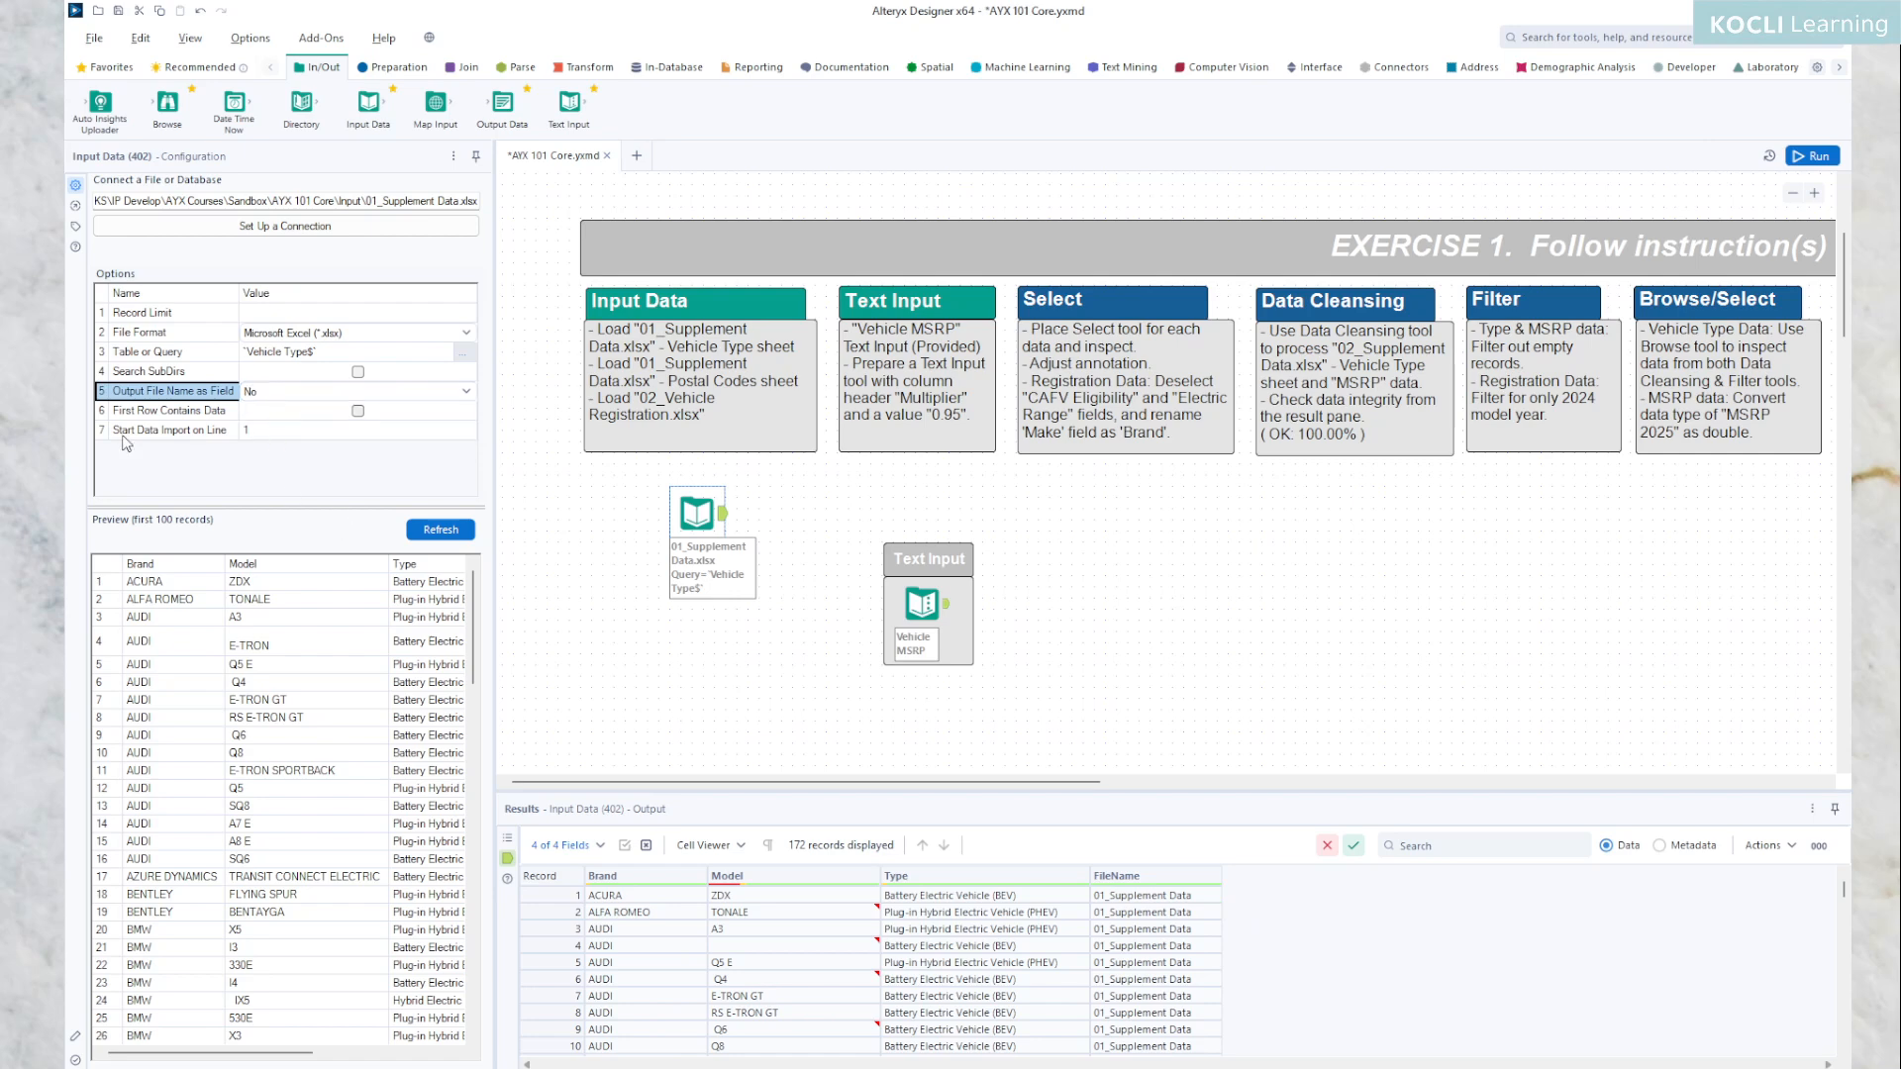
{"action": "left_click", "coordinate": [1799, 152]}
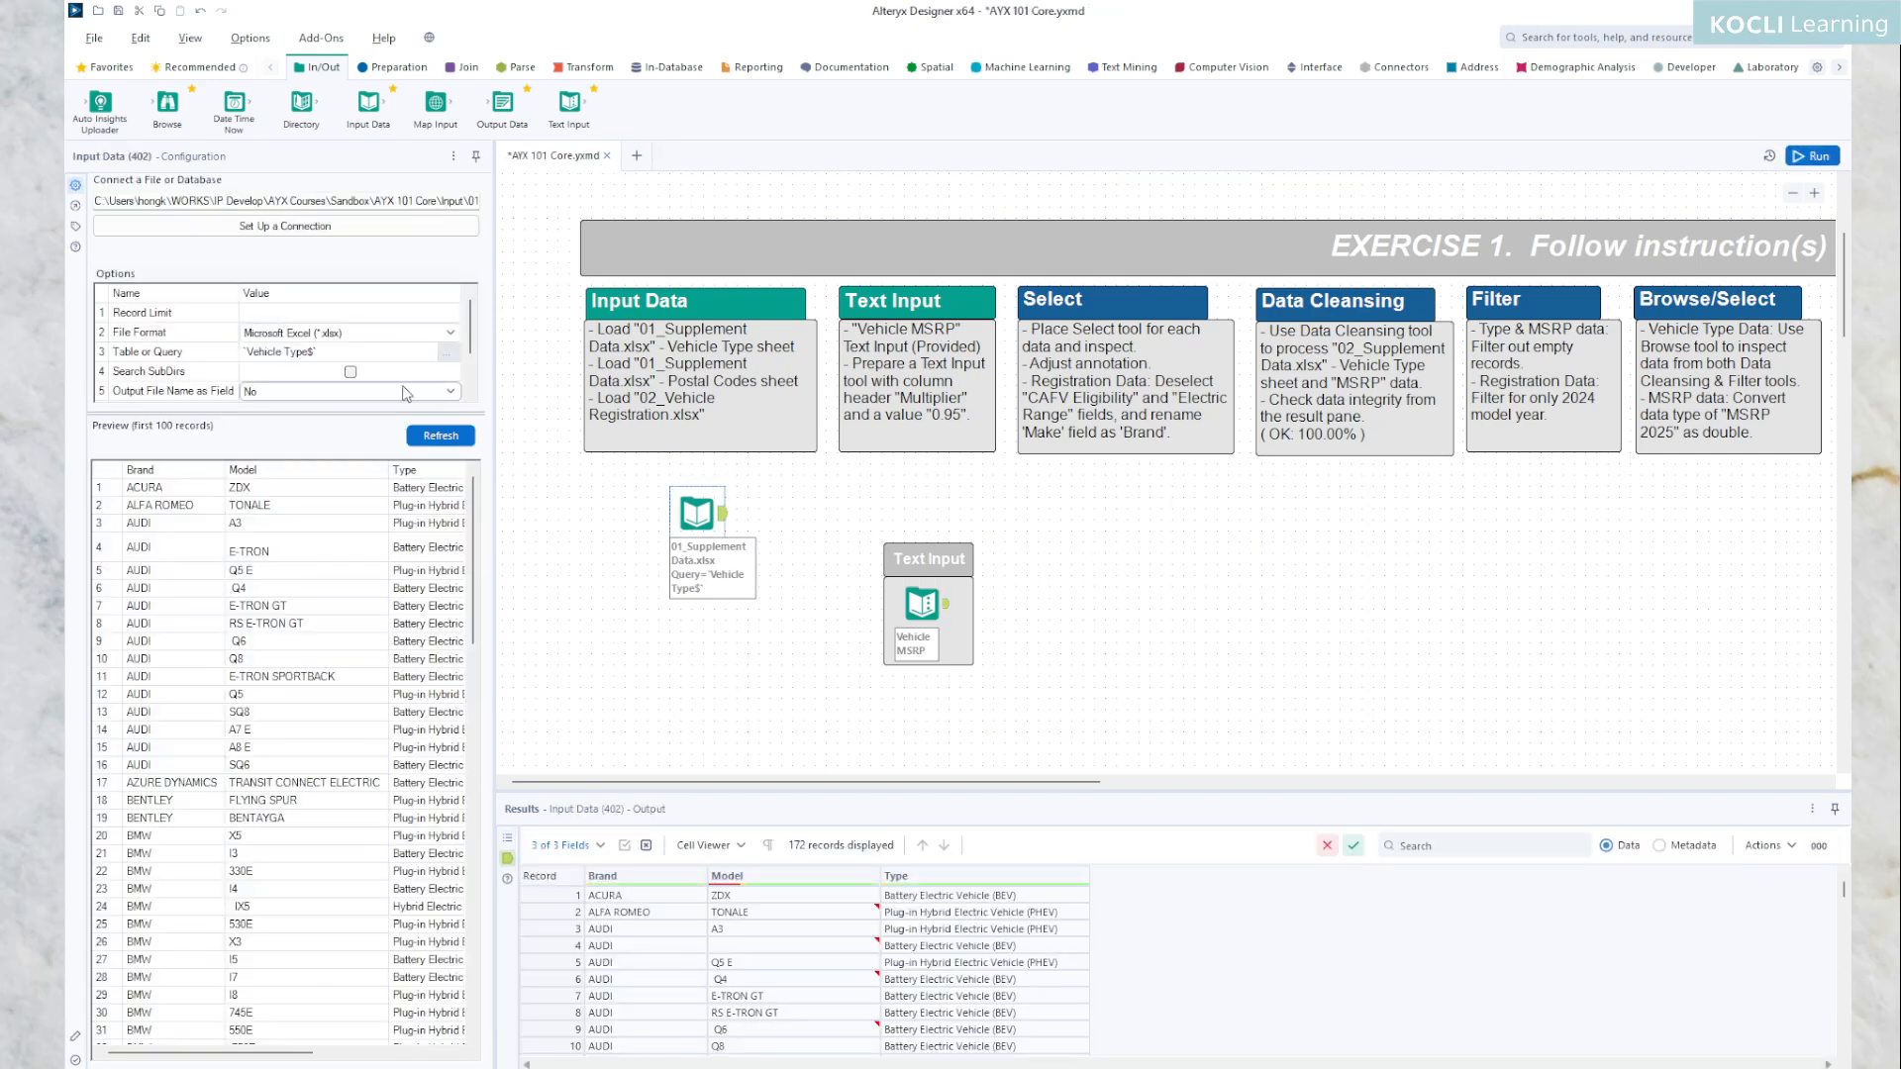
- Preview the Vehicle Type input with First Row Contains Data enabled, and disable the option and refresh the preview again
{"action": "left_click_drag", "start_coordinate": [394, 412], "coordinate": [393, 462]}
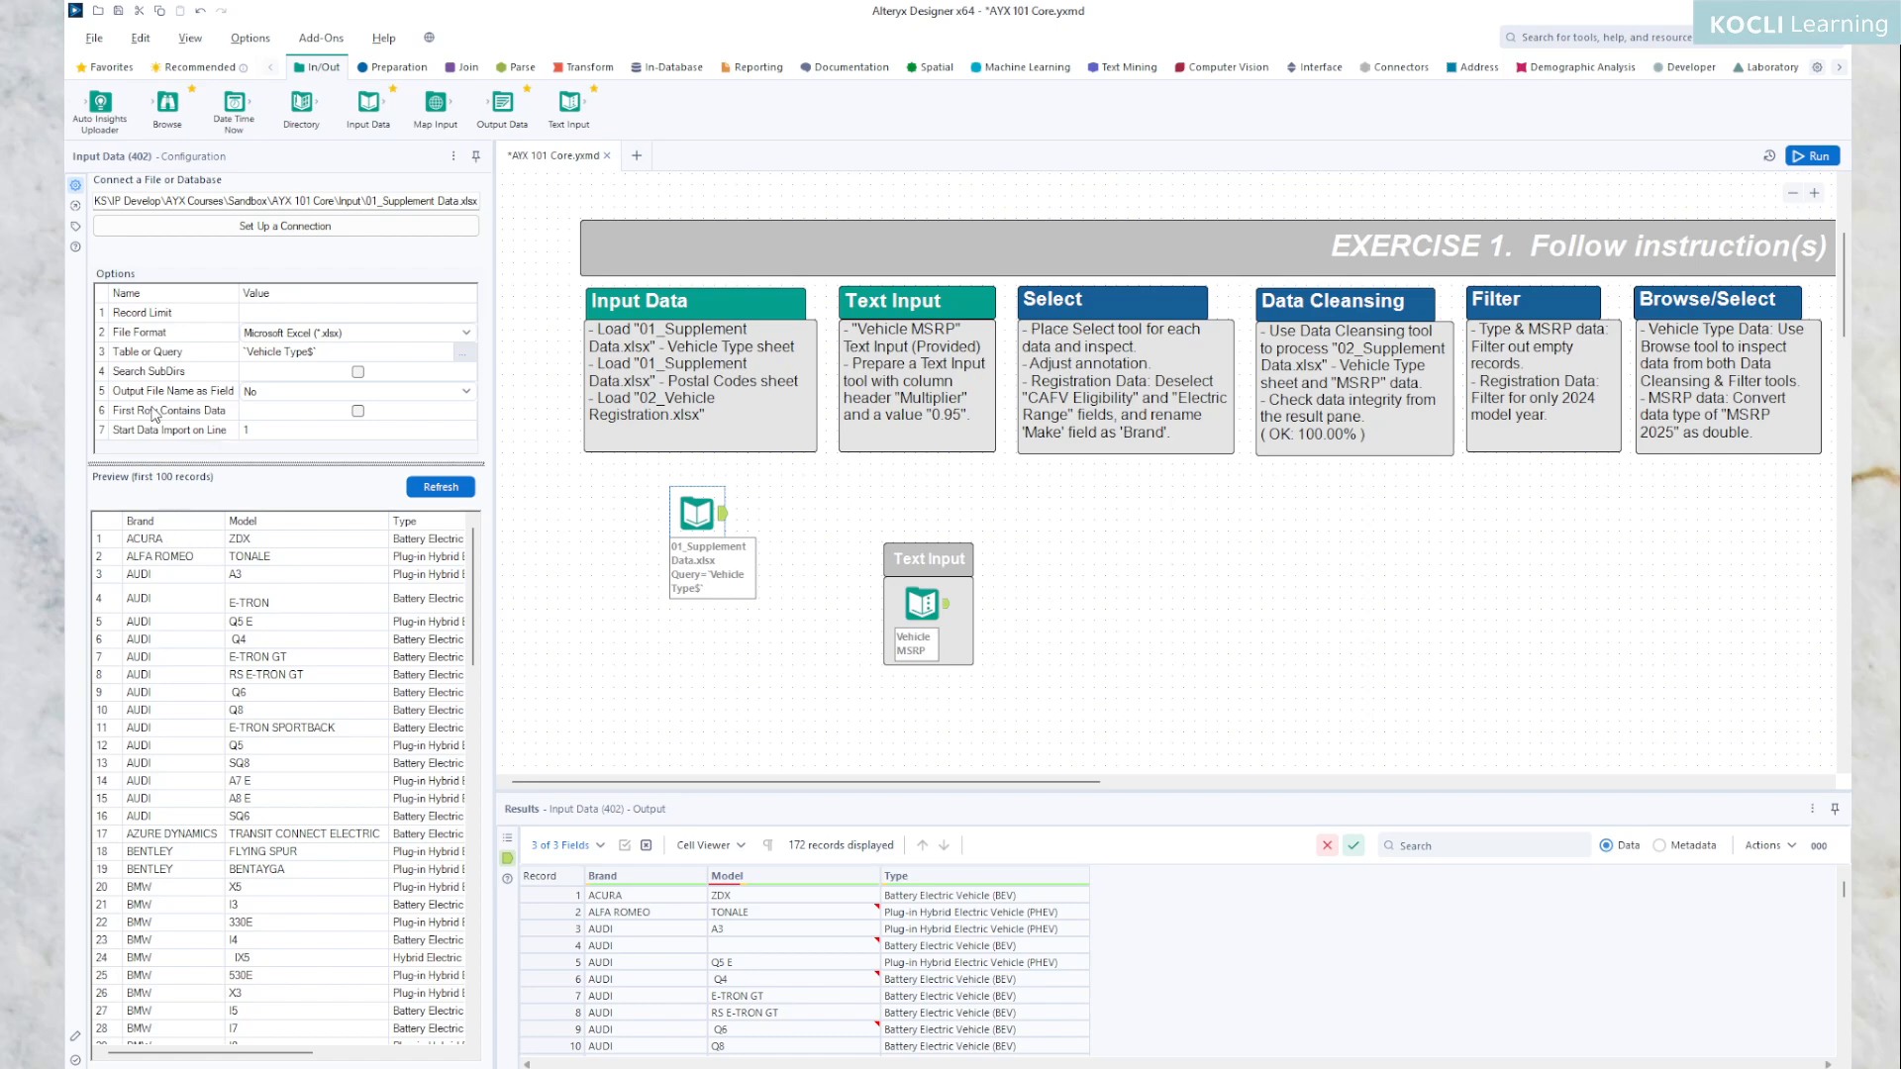
{"action": "left_click", "coordinate": [357, 411]}
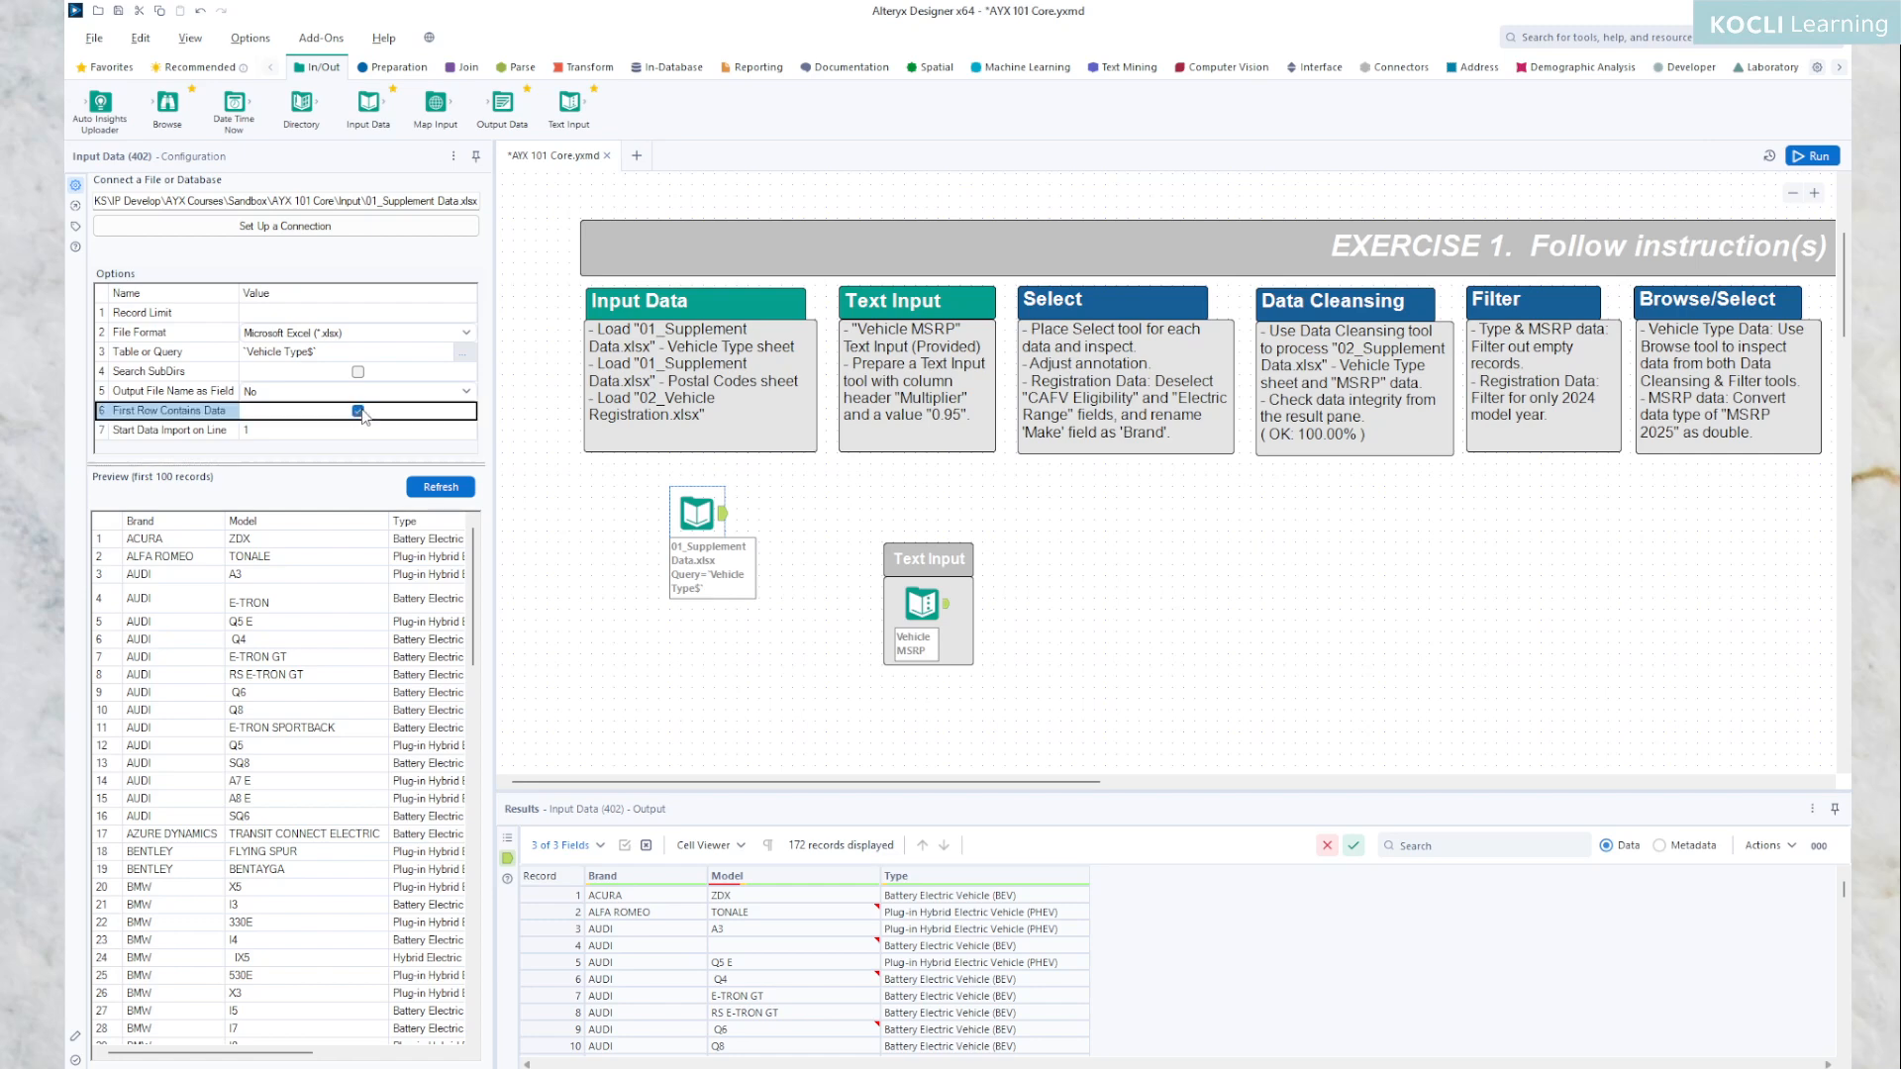
{"action": "left_click", "coordinate": [445, 491]}
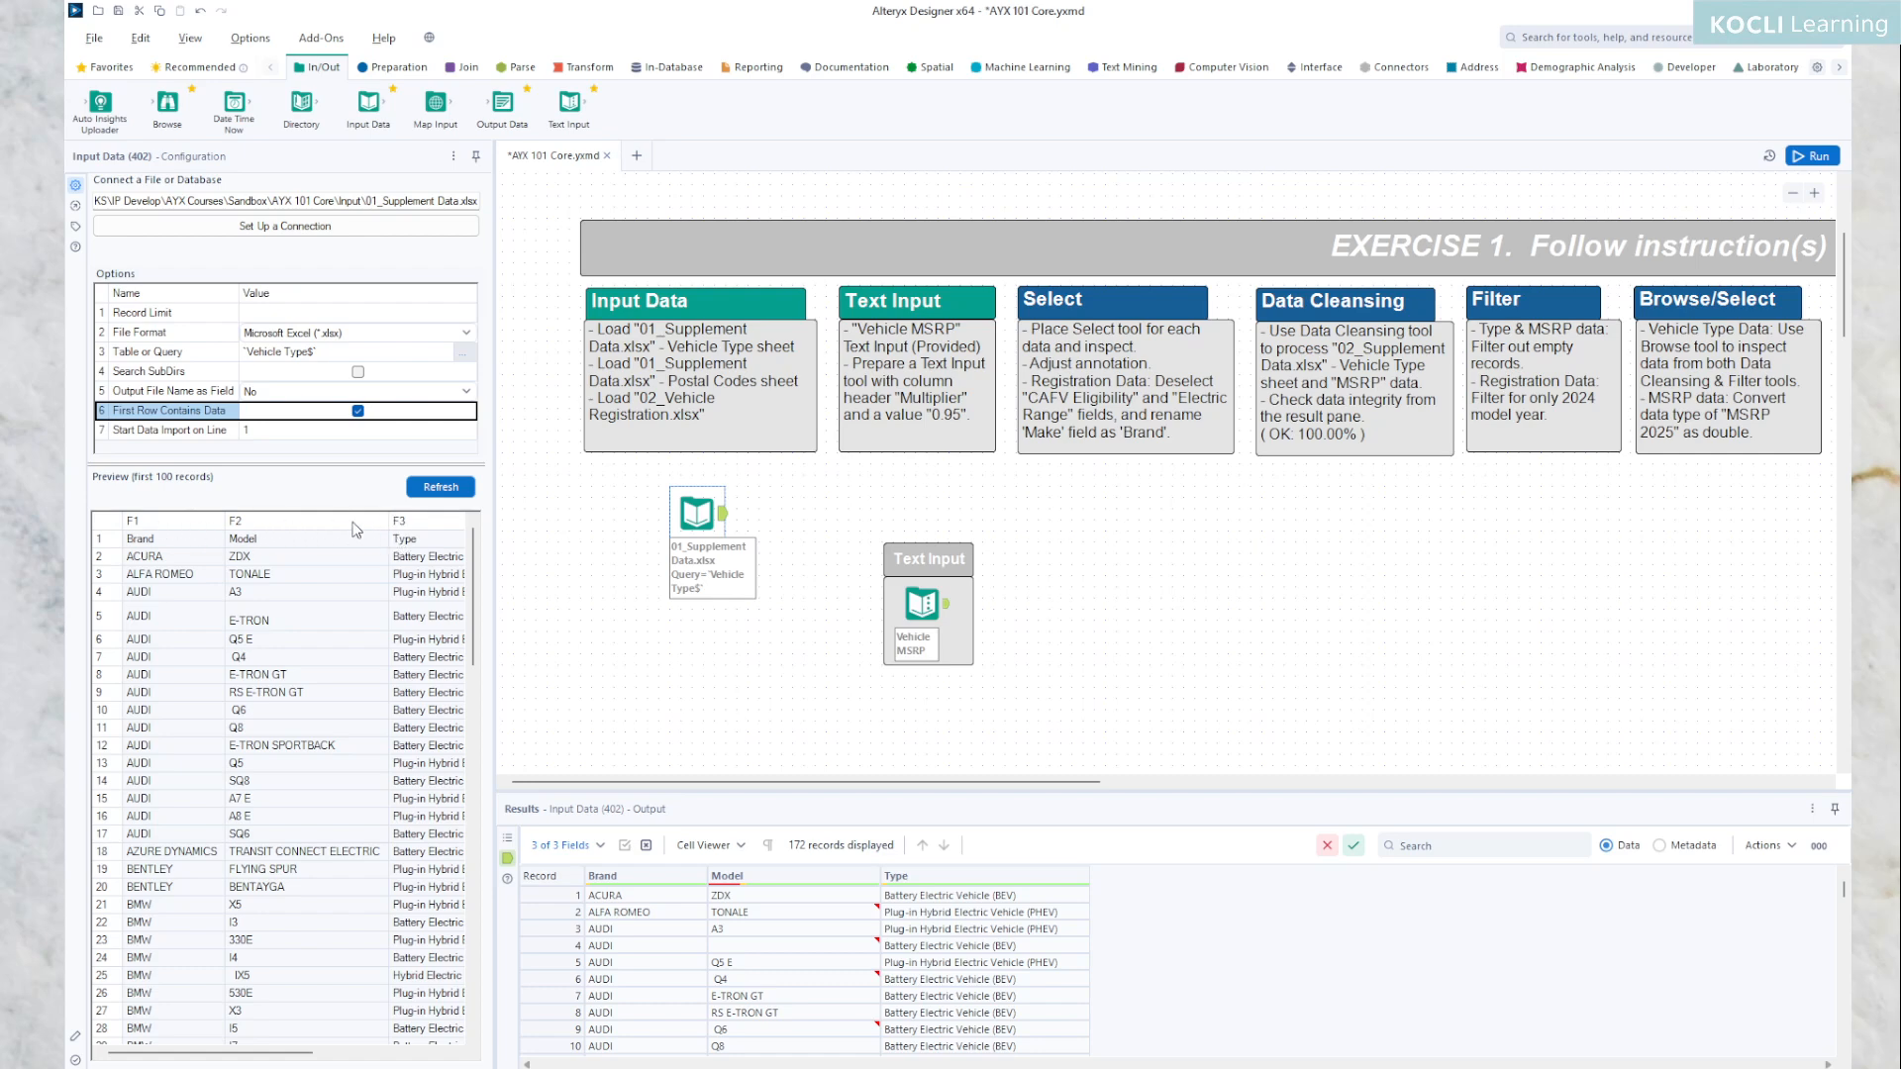
{"action": "left_click", "coordinate": [357, 411]}
{"action": "left_click", "coordinate": [441, 487]}
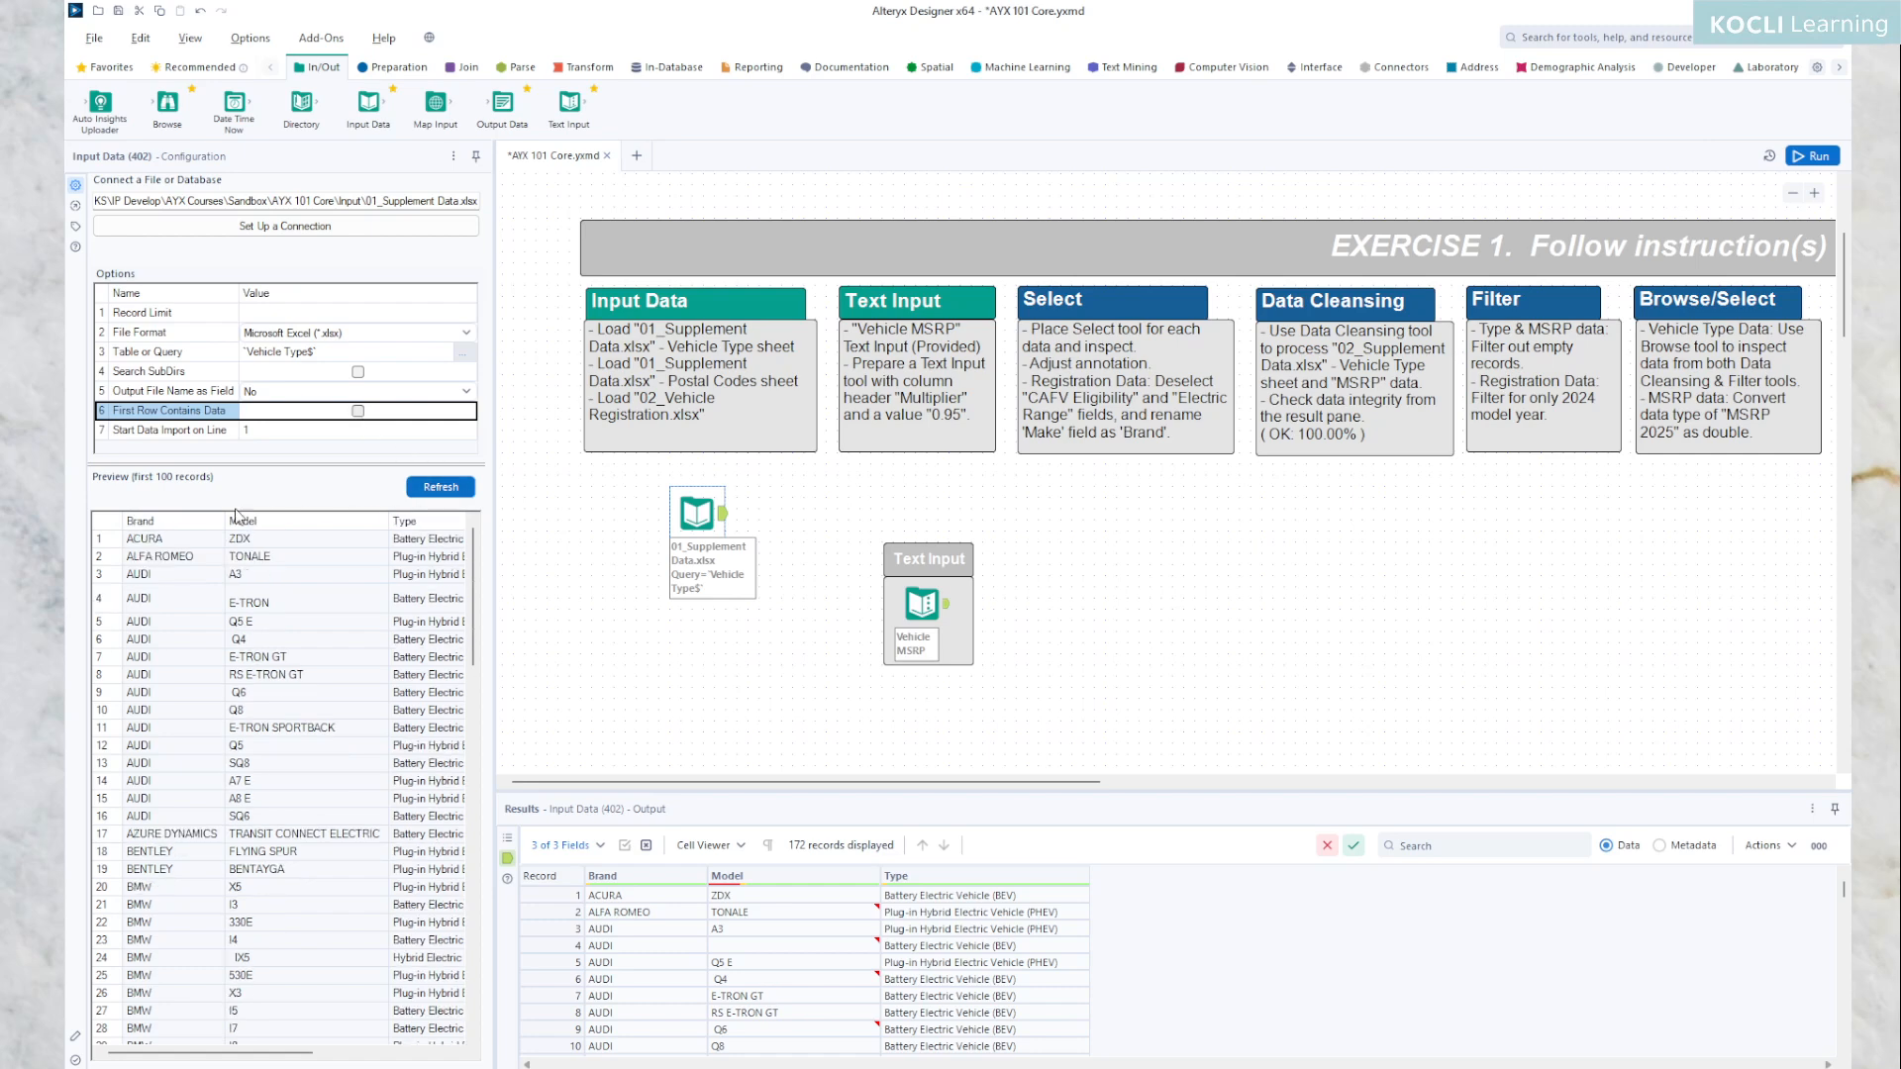
- Set Start Data Import on Line to 4 for the Vehicle Type input and refresh the preview
{"action": "left_click", "coordinate": [176, 433]}
{"action": "left_click", "coordinate": [208, 557]}
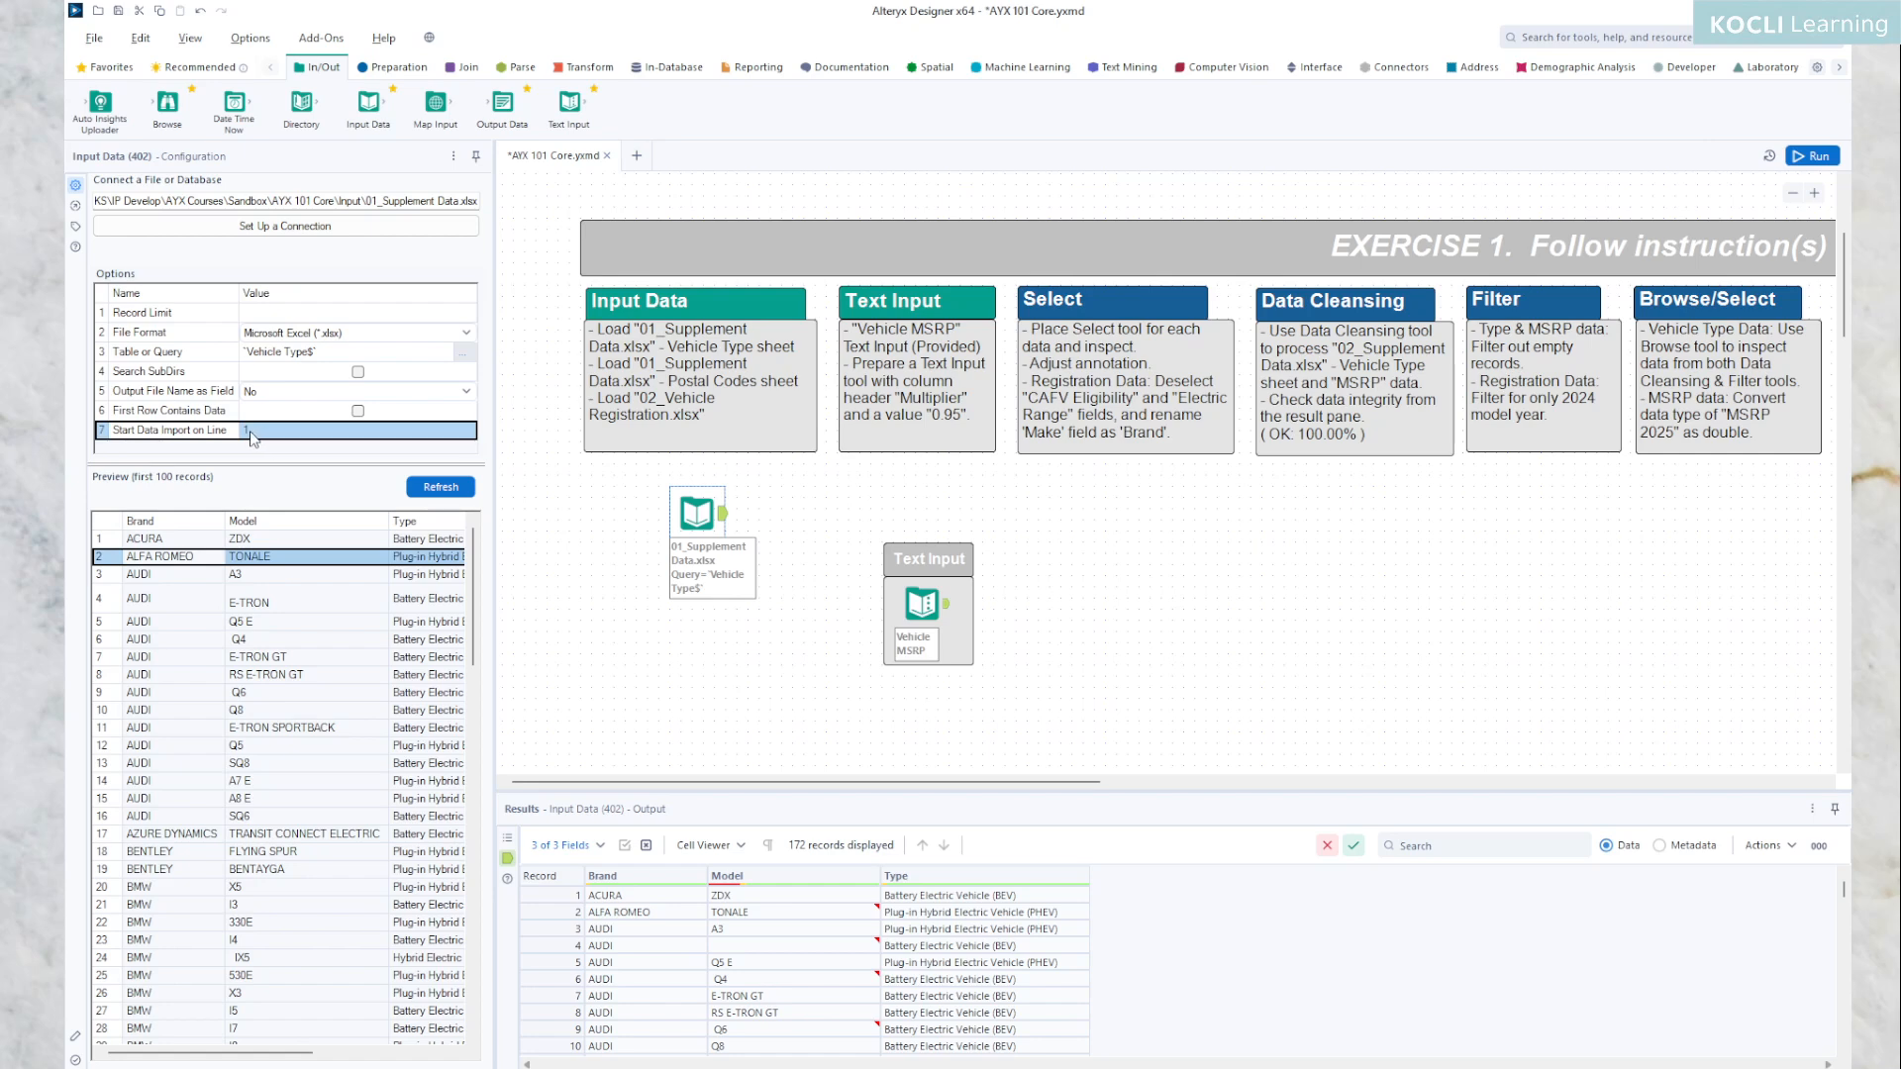
{"action": "left_click", "coordinate": [175, 623]}
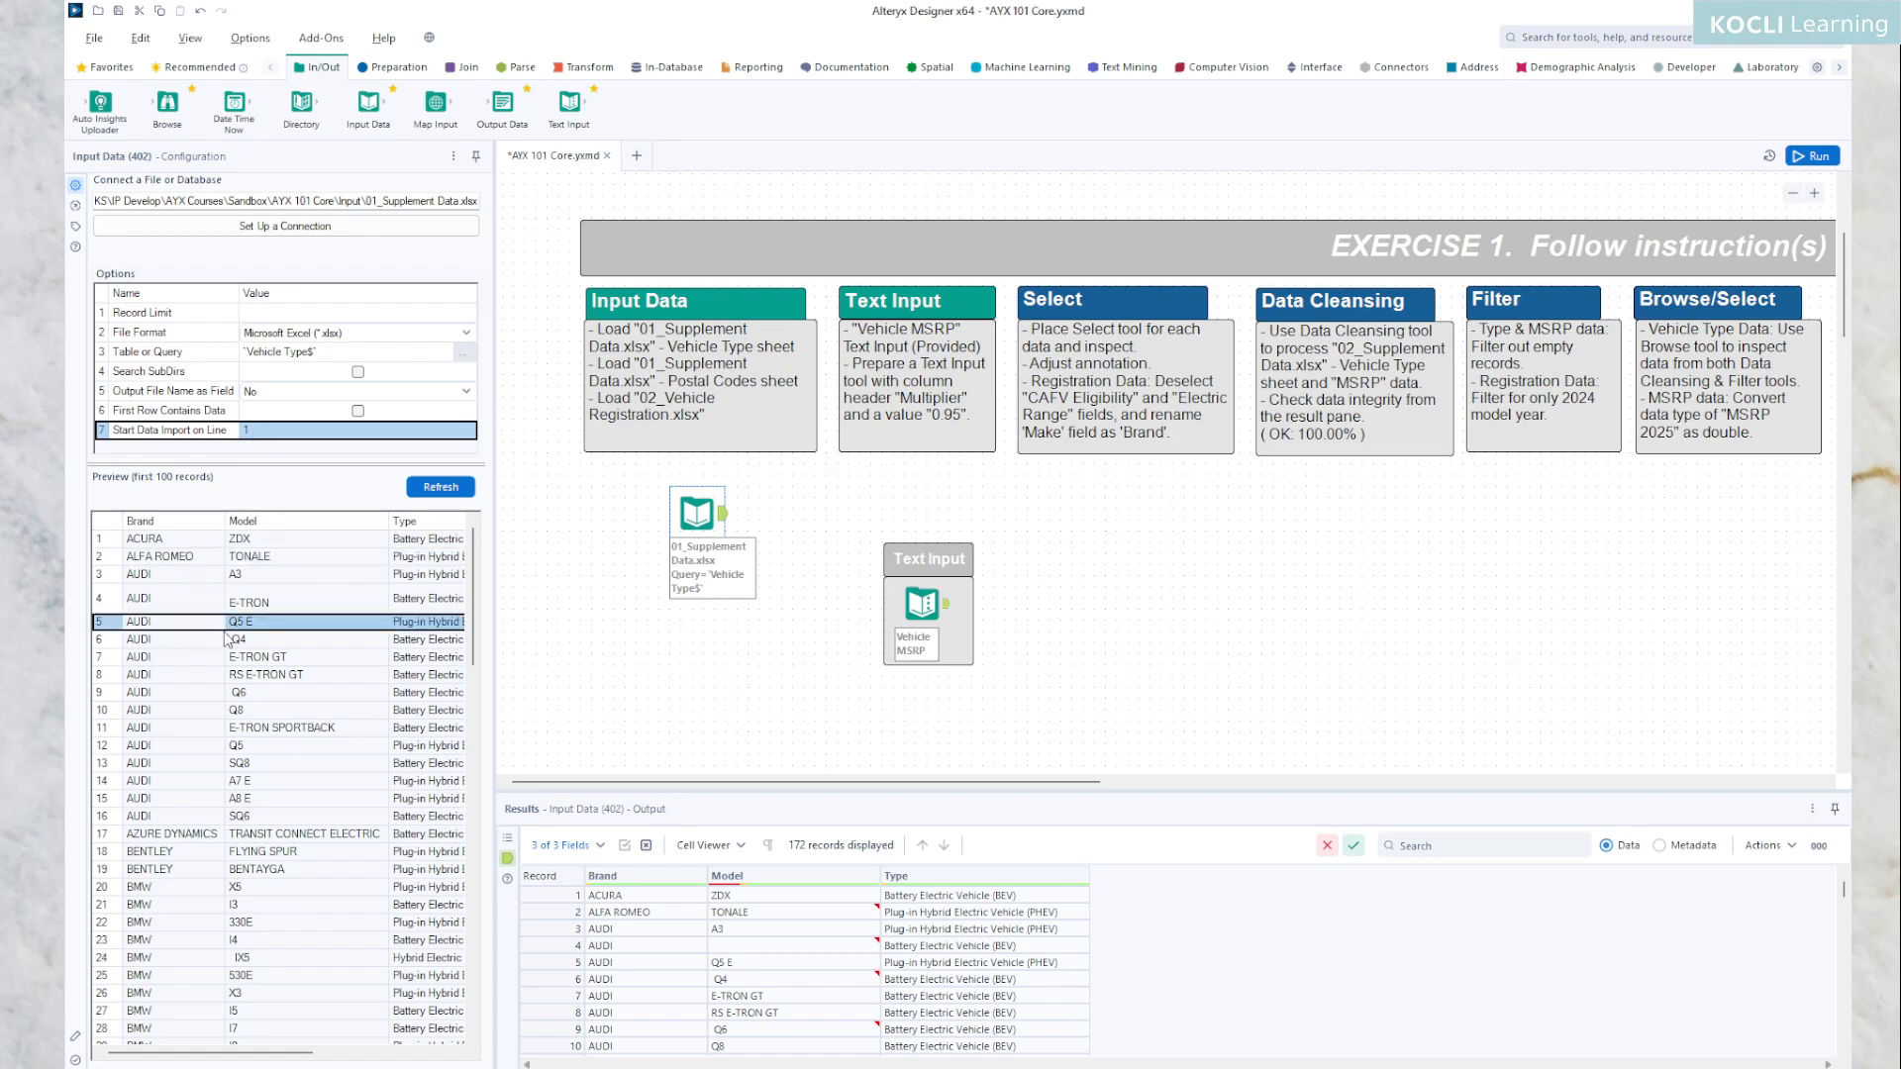
{"action": "left_click", "coordinate": [175, 599]}
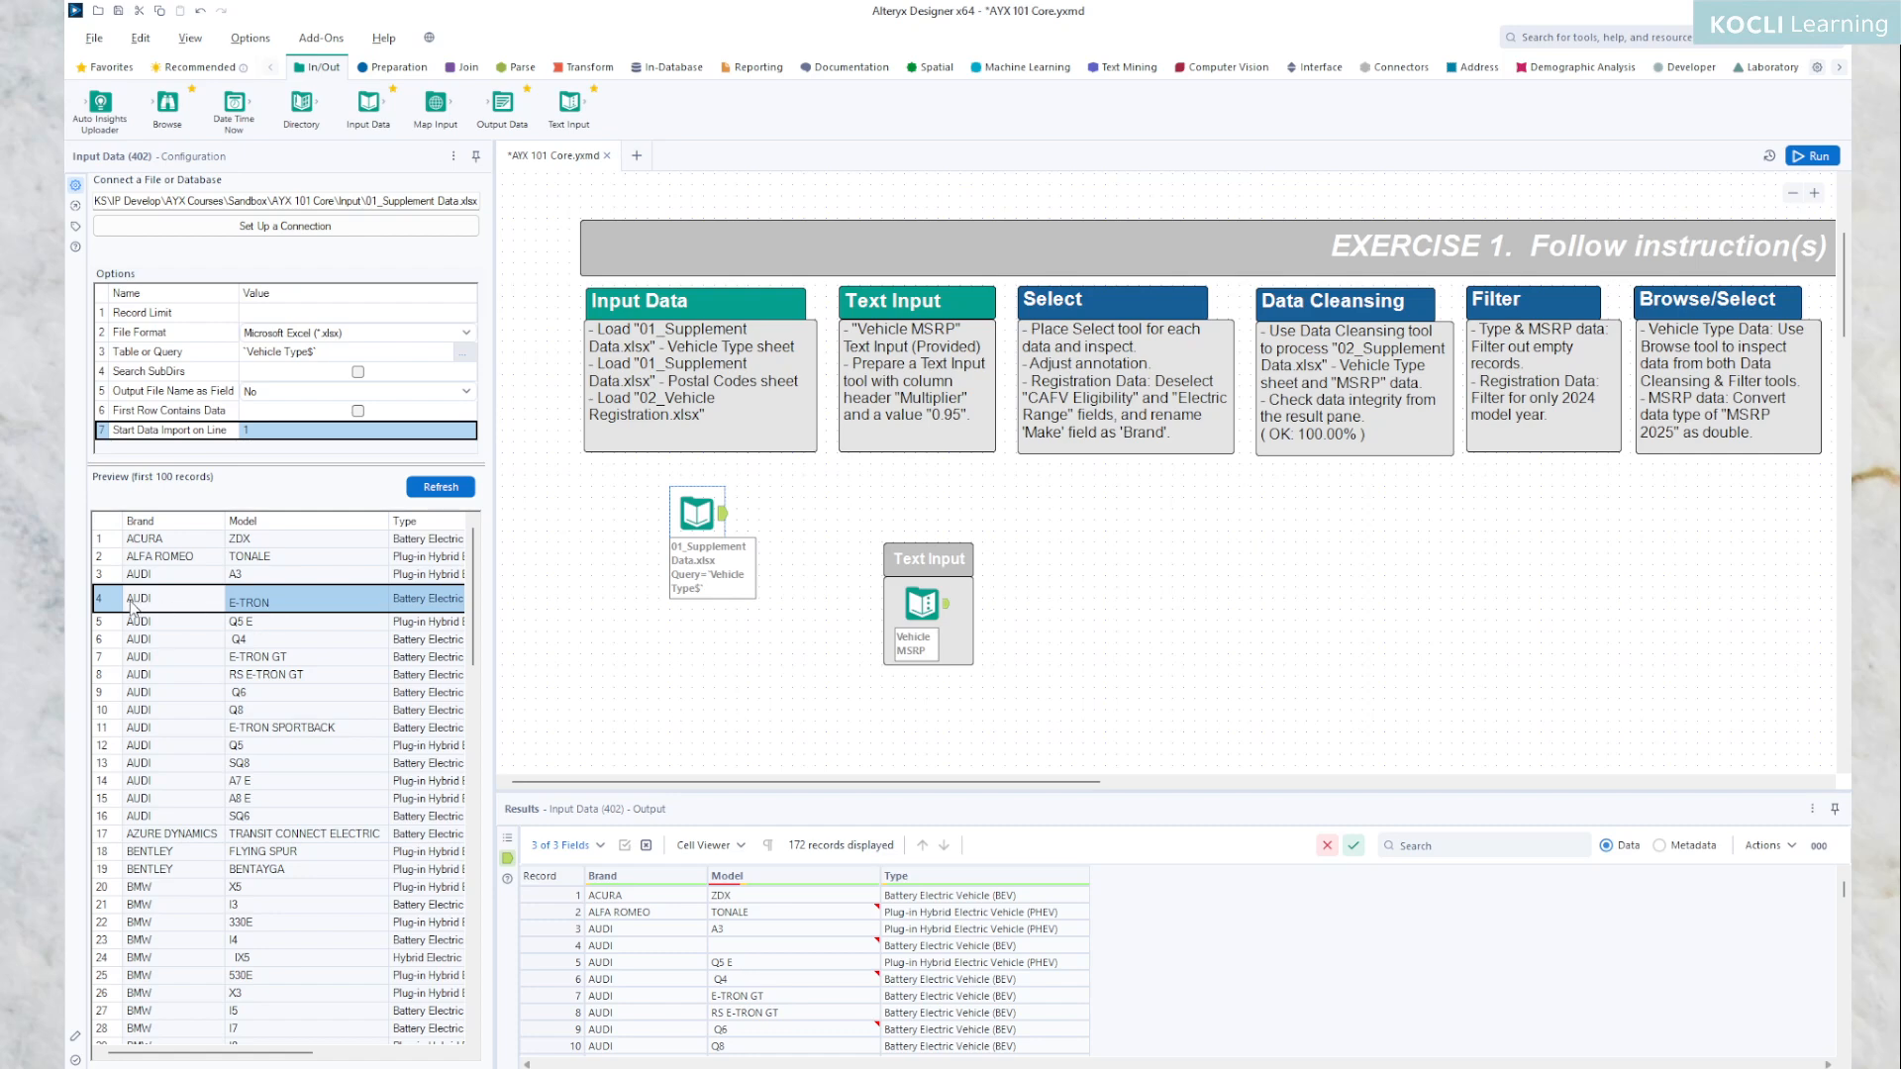
{"action": "left_click", "coordinate": [266, 431]}
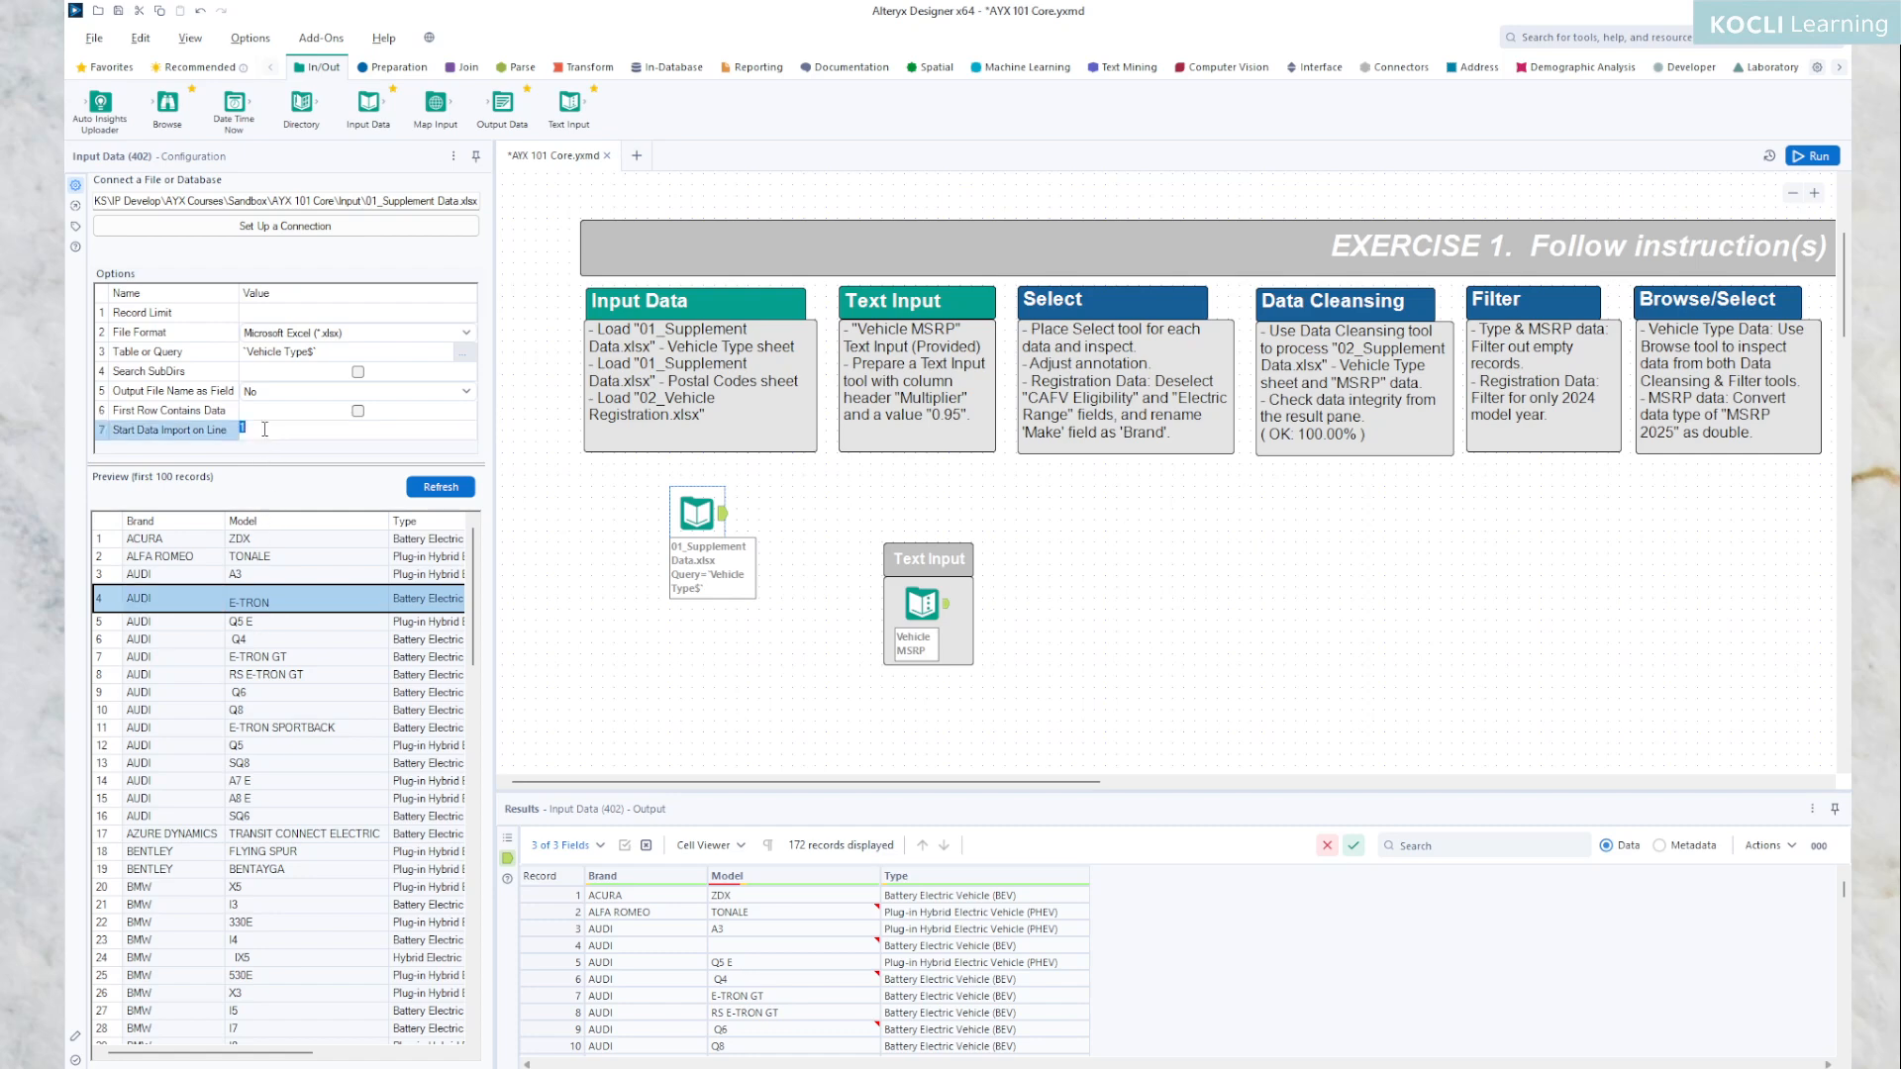
{"action": "left_click", "coordinate": [427, 487]}
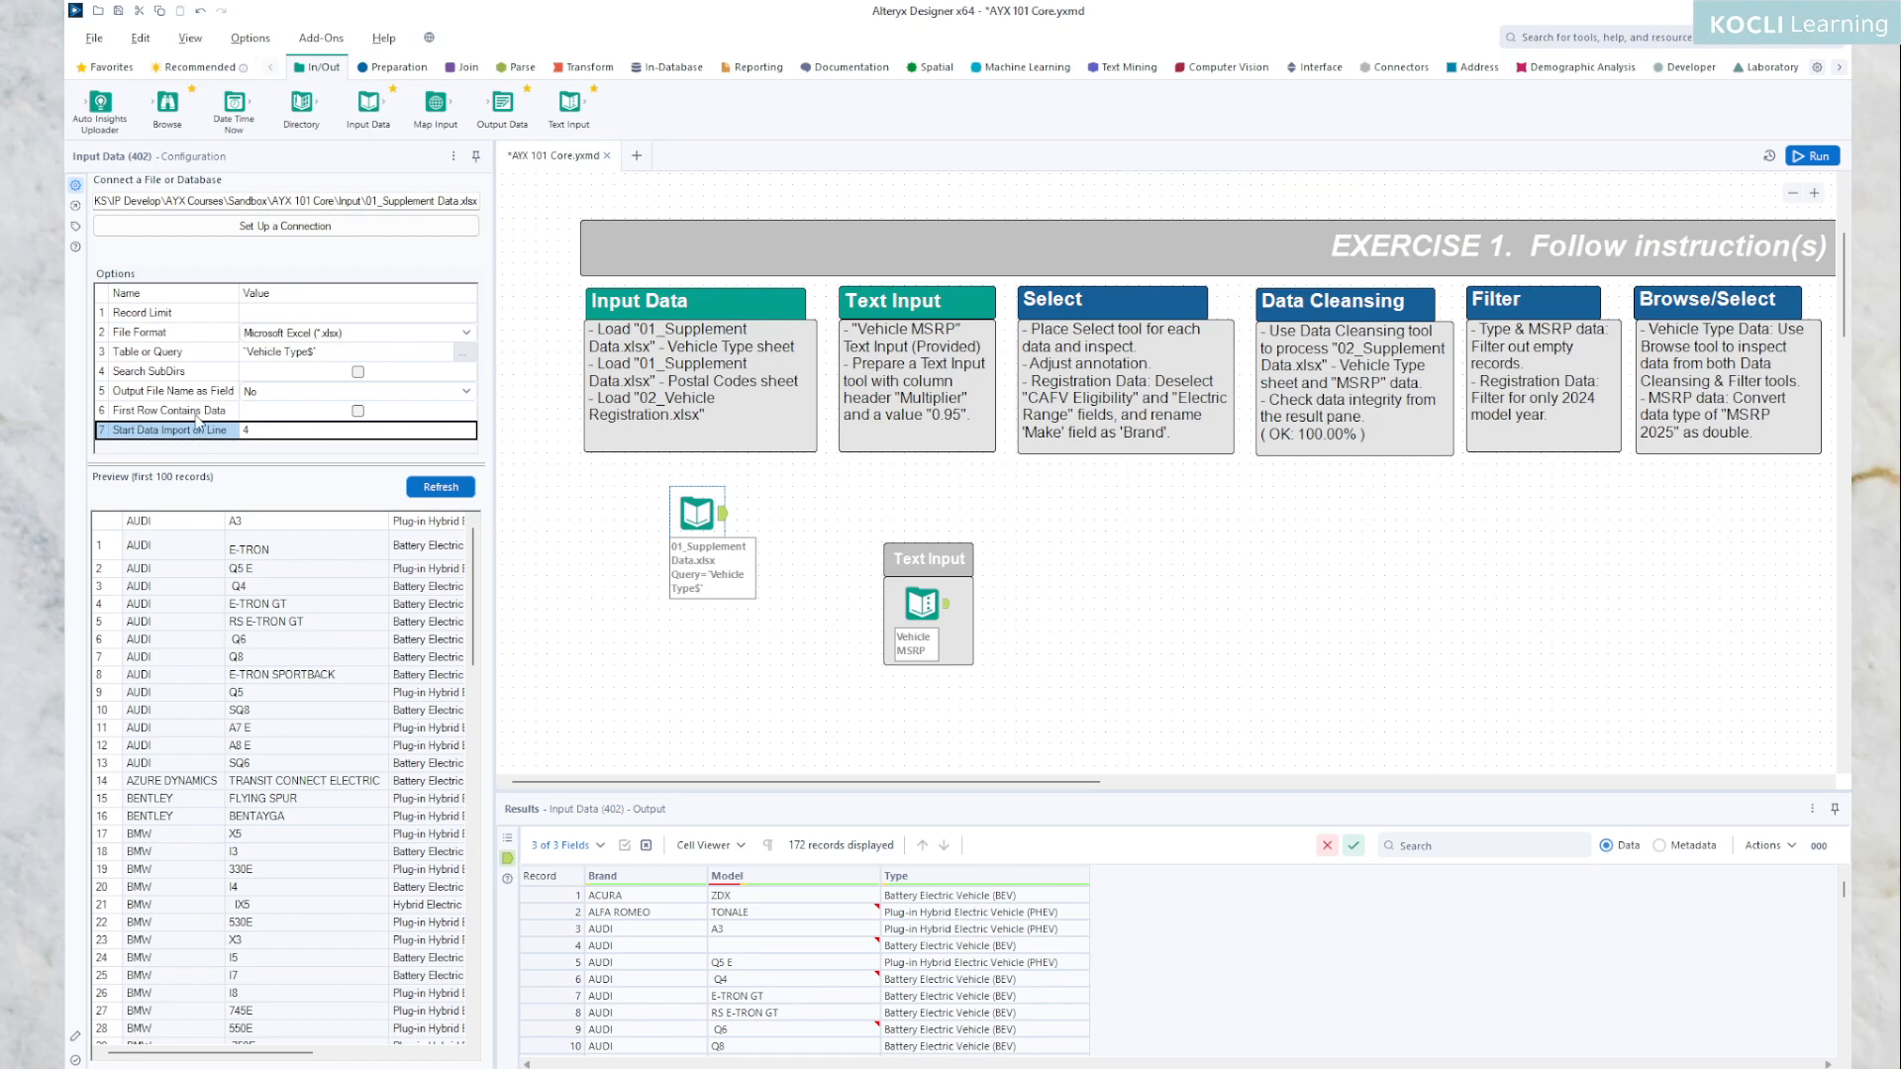
- Enable First Row Contains Data, set Start Data Import on Line to 5, and refresh the preview
{"action": "left_click", "coordinate": [357, 410]}
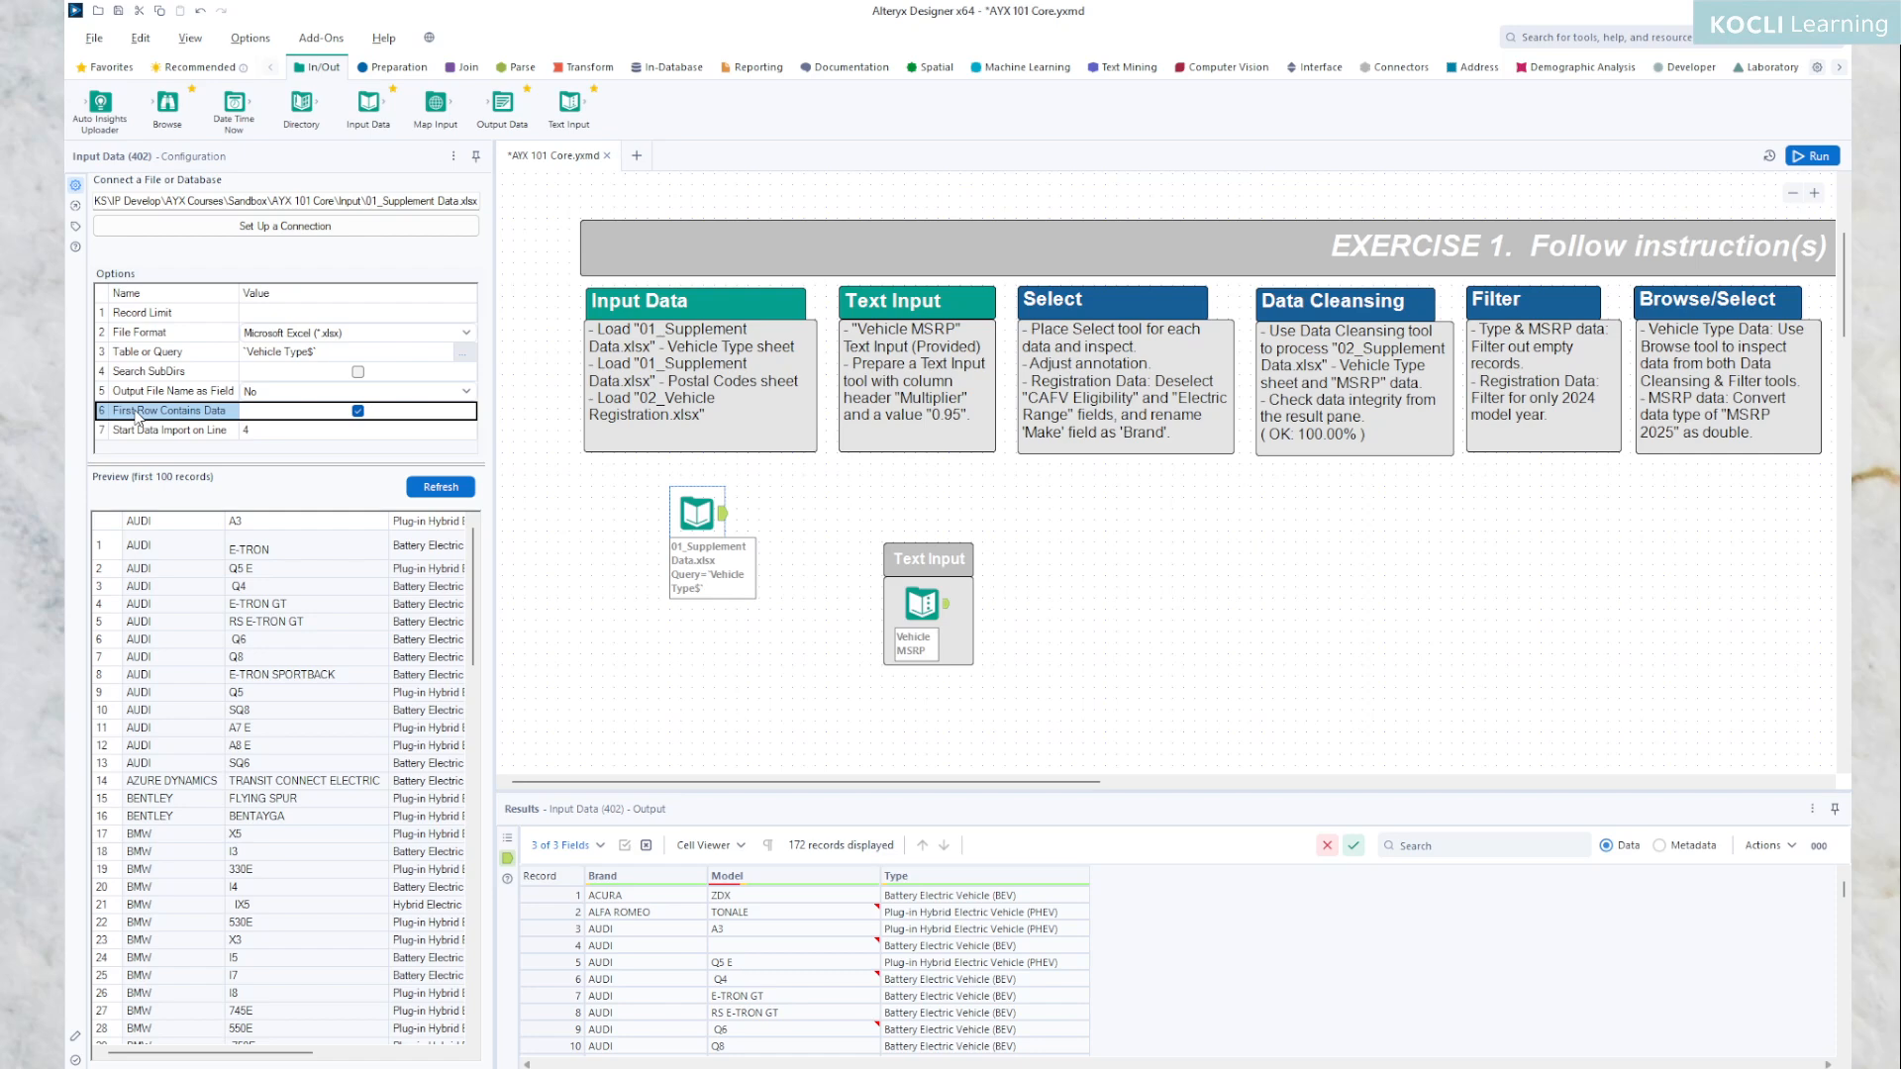
{"action": "left_click", "coordinate": [266, 432]}
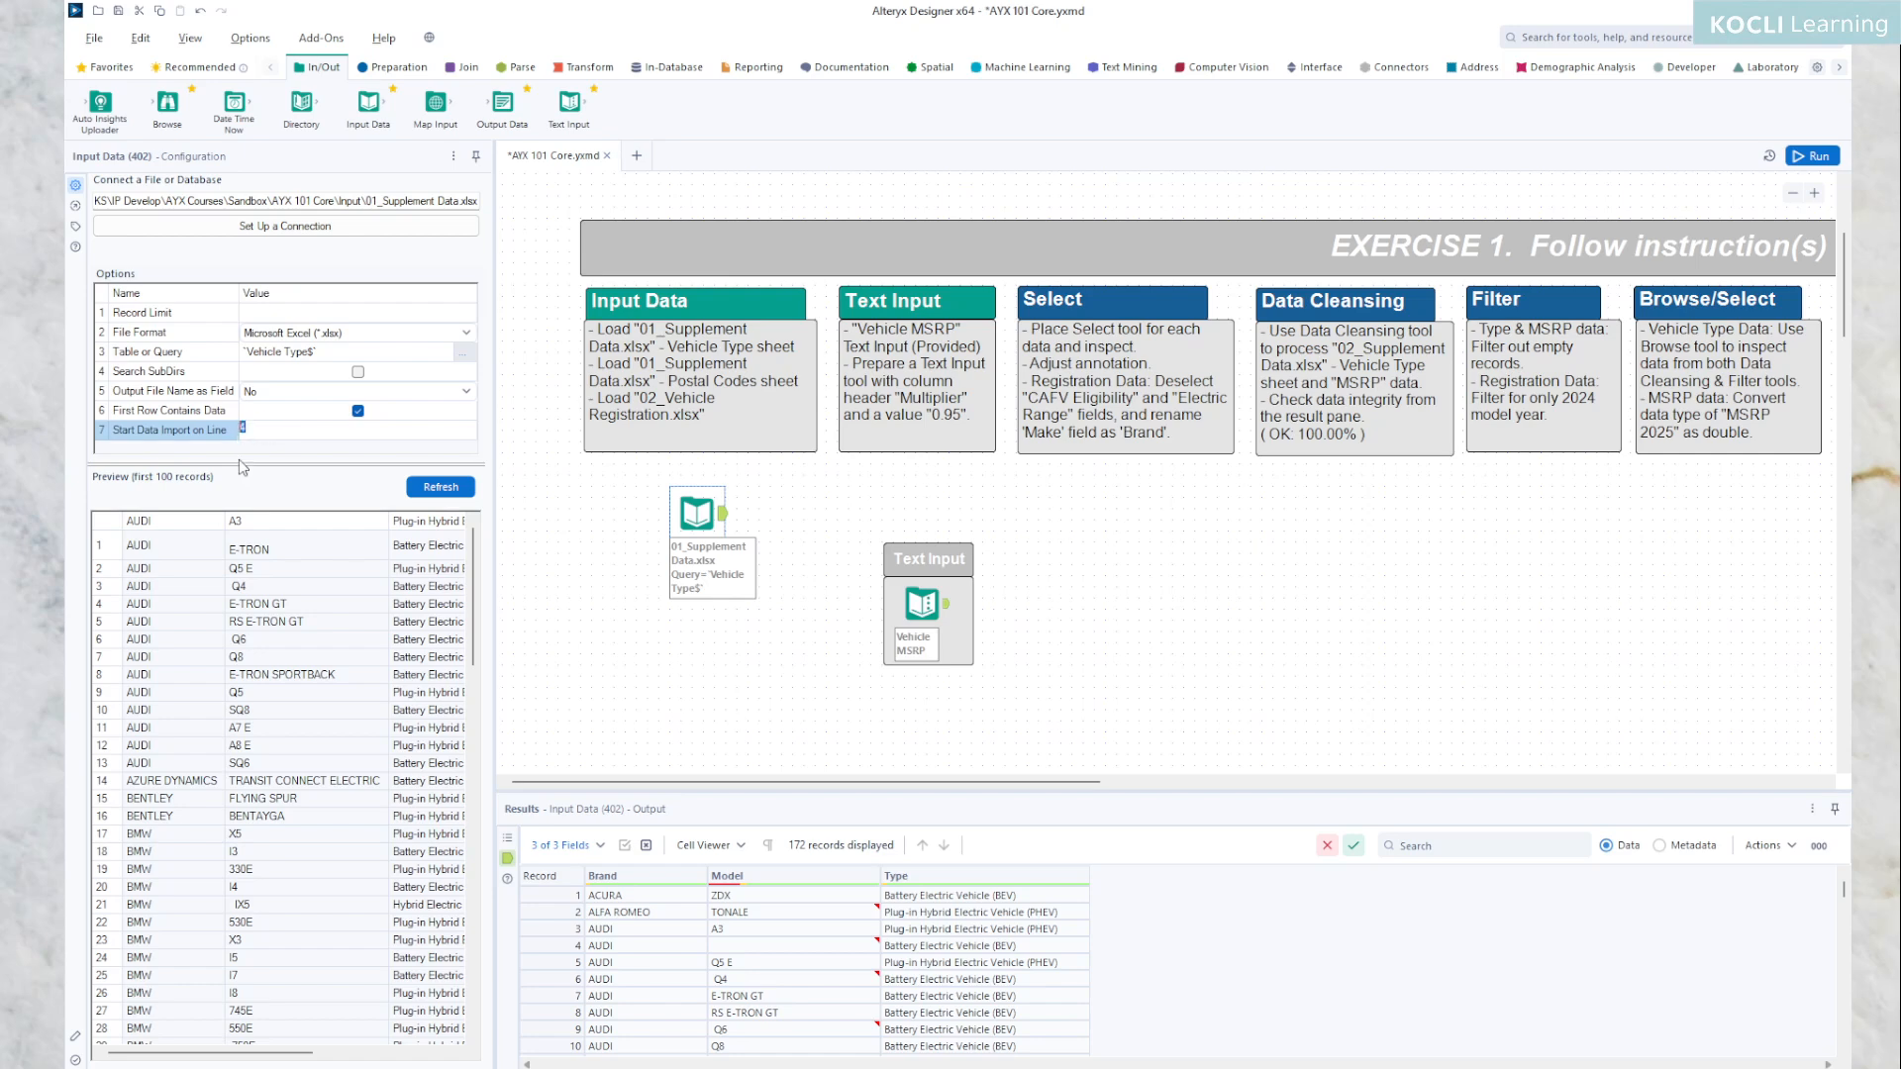
{"action": "type", "text": "5"}
{"action": "left_click", "coordinate": [438, 487]}
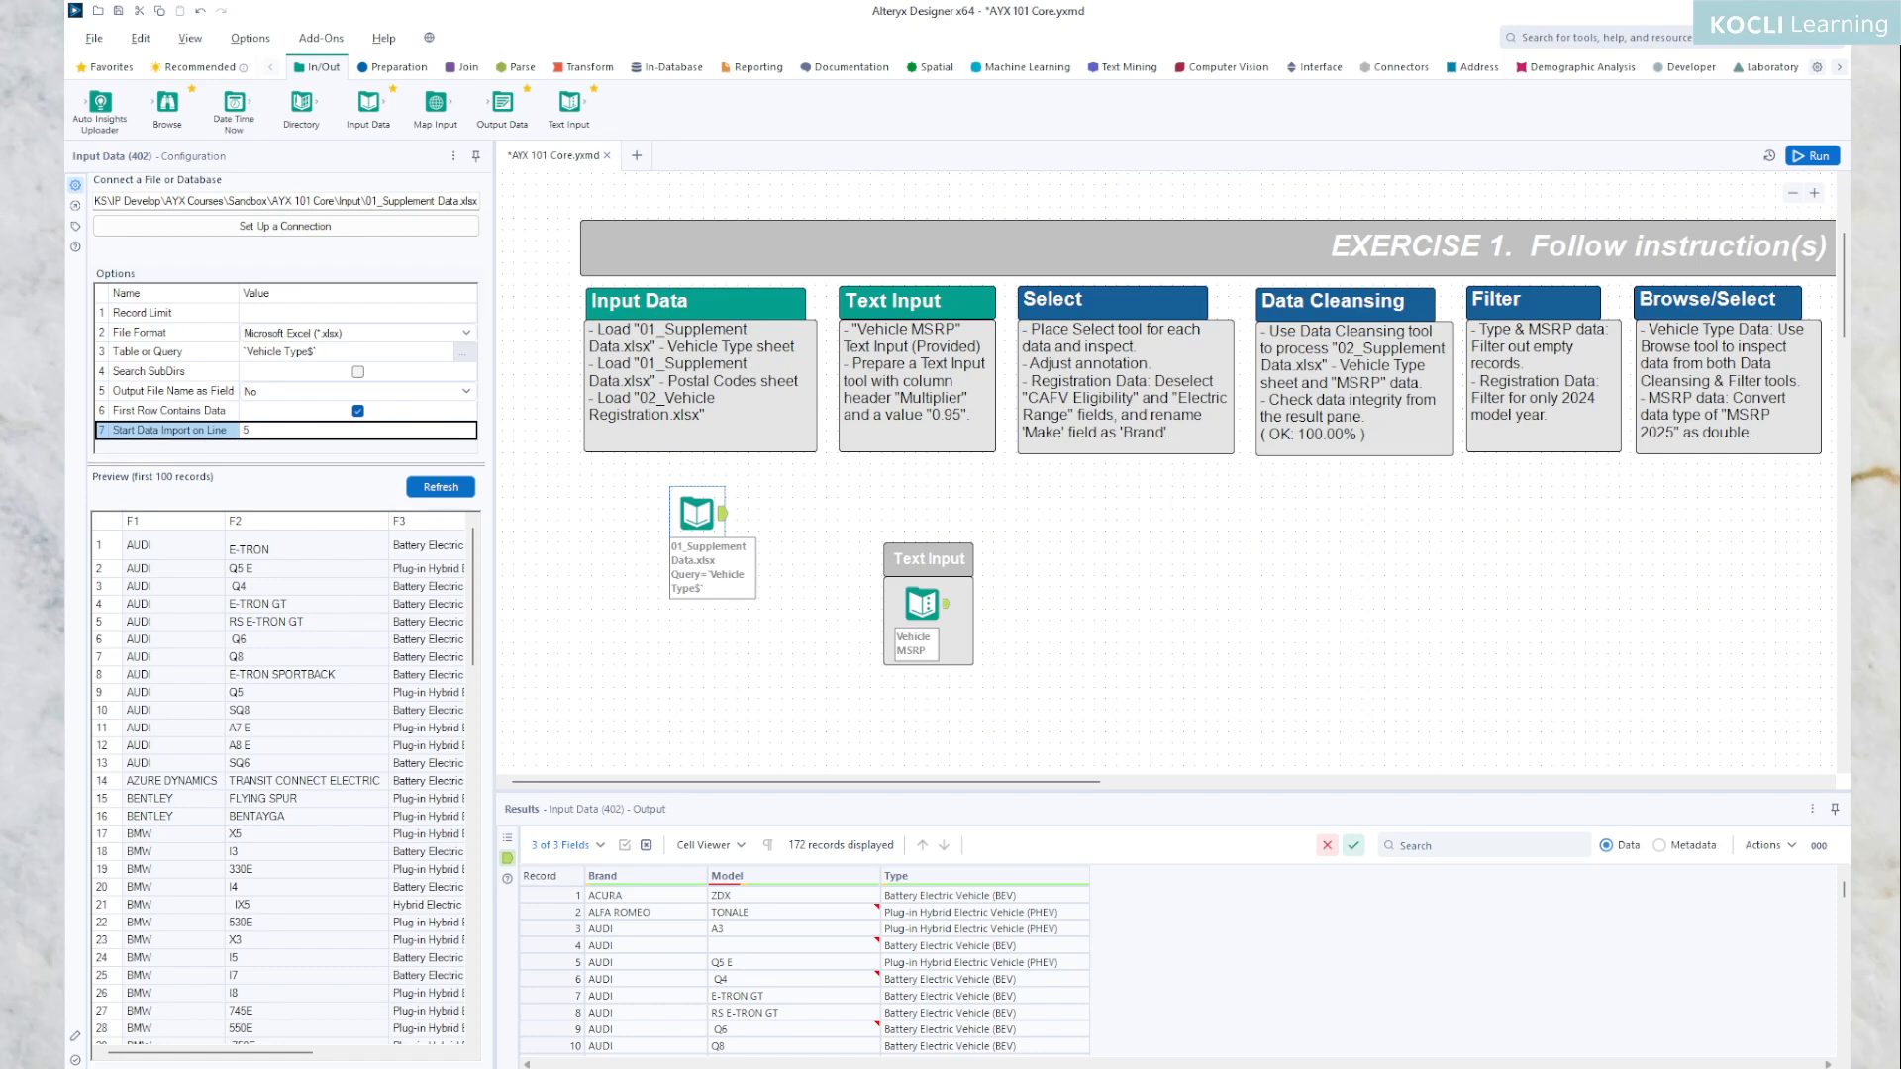